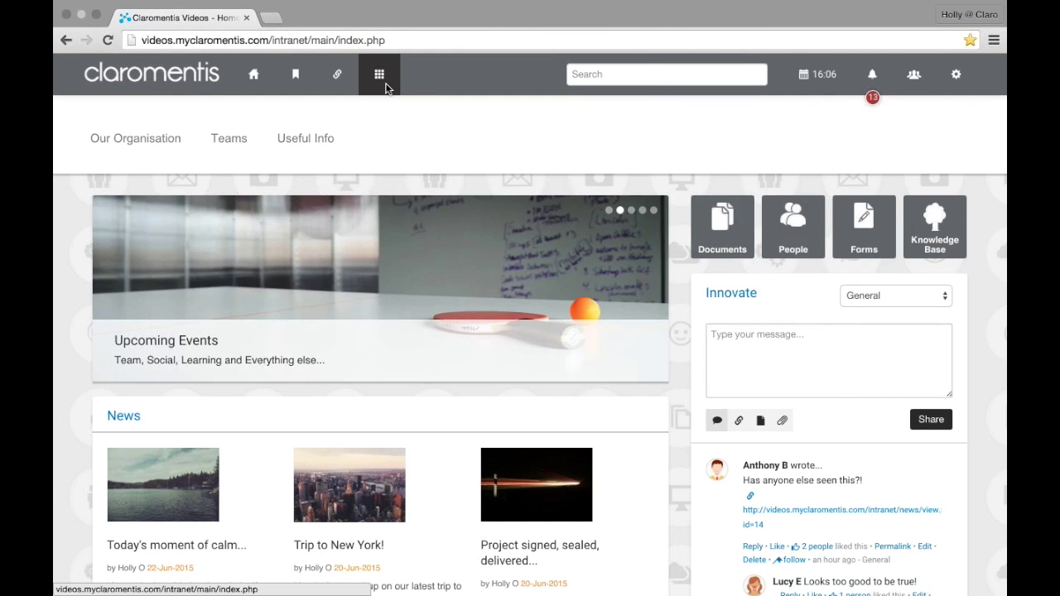
Open the People control panel from the Admin area
{"action": "left_click", "coordinate": [379, 74]}
{"action": "left_click", "coordinate": [428, 366]}
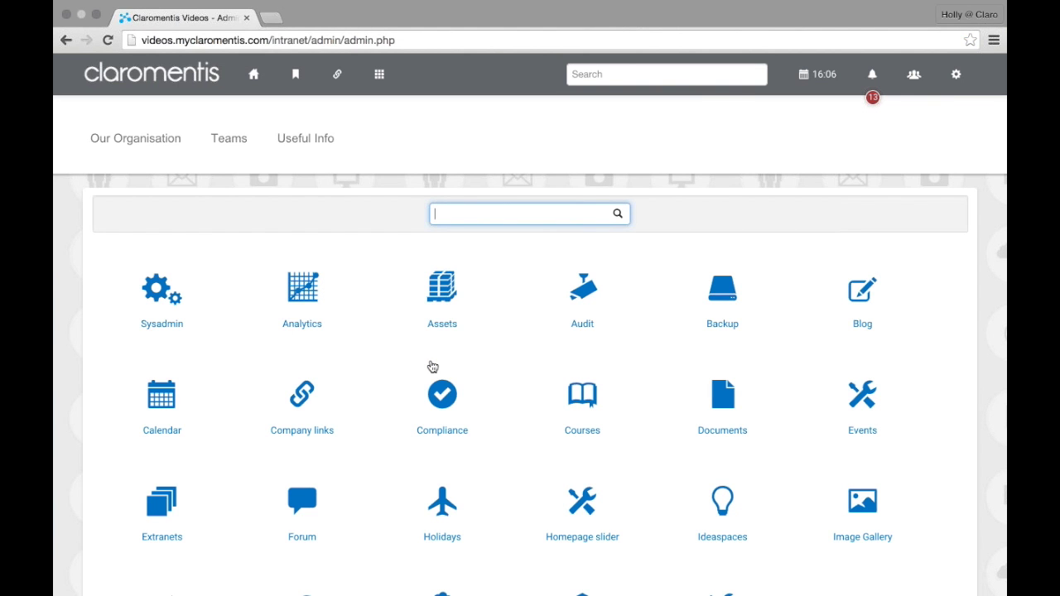
{"action": "scroll", "coordinate": [433, 367], "scroll_direction": "down", "scroll_amount": 3}
{"action": "left_click", "coordinate": [313, 470]}
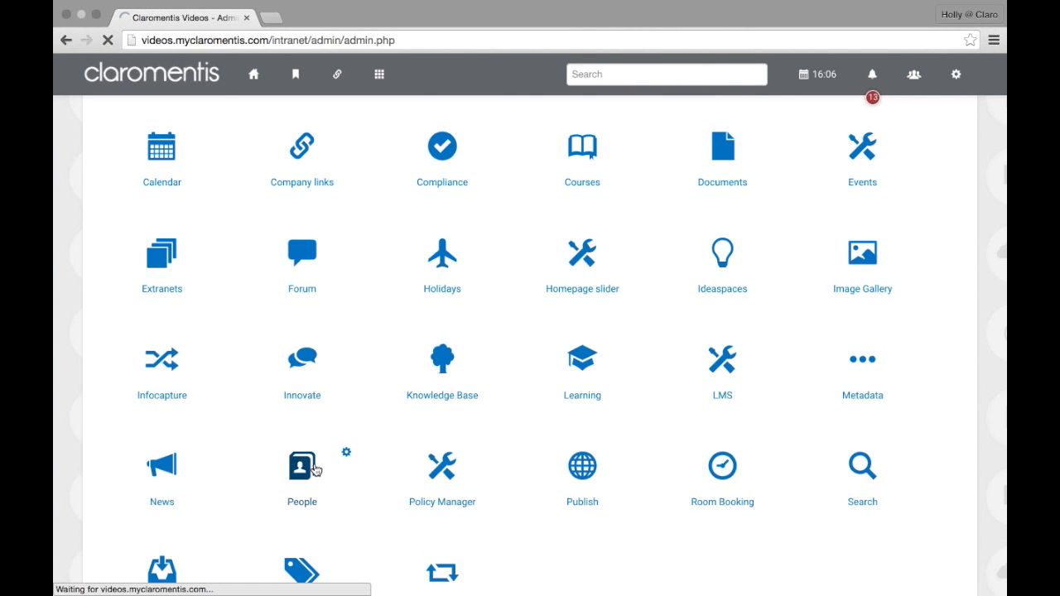
Look through the first page of the user list and open the record of the second-to-last user
{"action": "scroll", "coordinate": [360, 336], "scroll_direction": "down", "scroll_amount": 6}
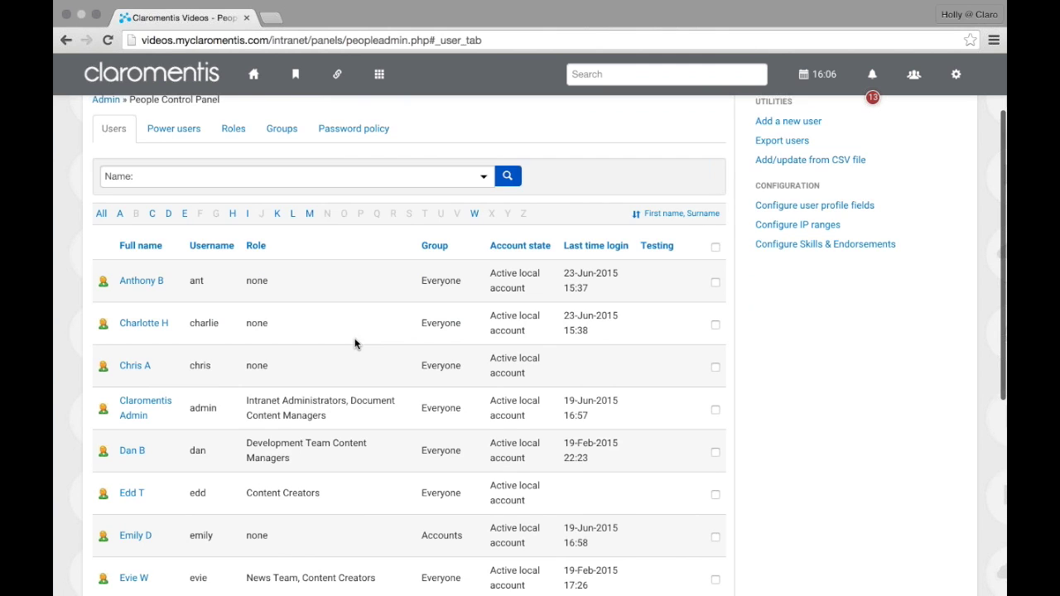
{"action": "scroll", "coordinate": [234, 429], "scroll_direction": "down", "scroll_amount": 1}
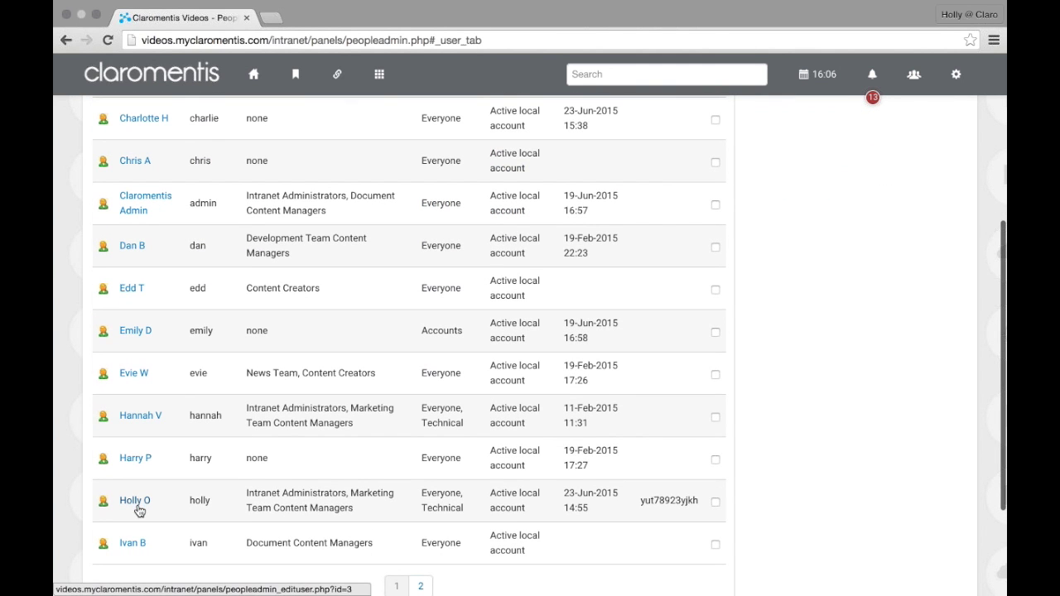
{"action": "scroll", "coordinate": [162, 507], "scroll_direction": "down", "scroll_amount": 2}
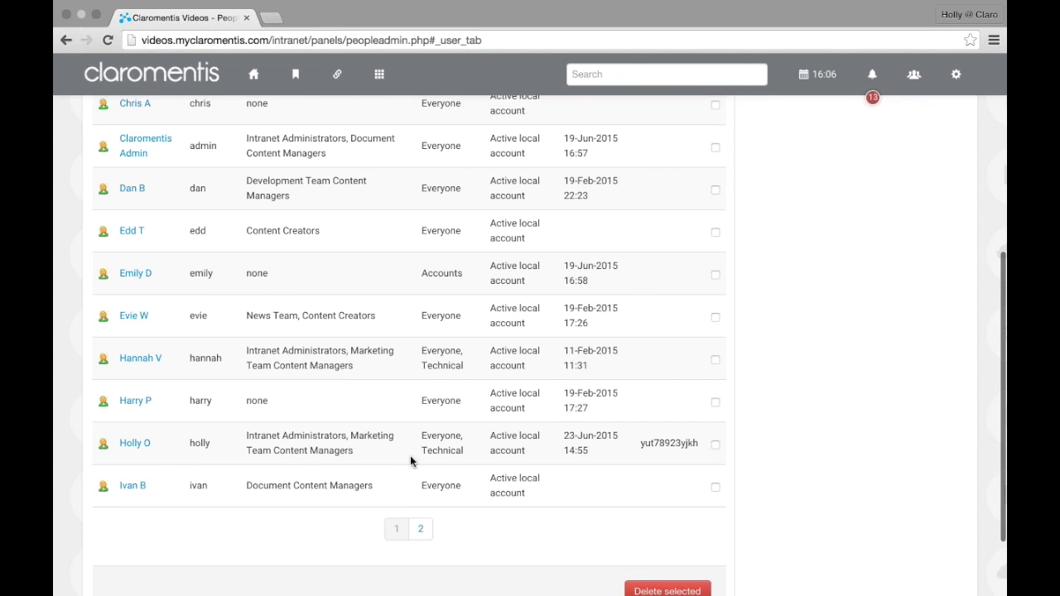
{"action": "scroll", "coordinate": [480, 446], "scroll_direction": "up", "scroll_amount": 5}
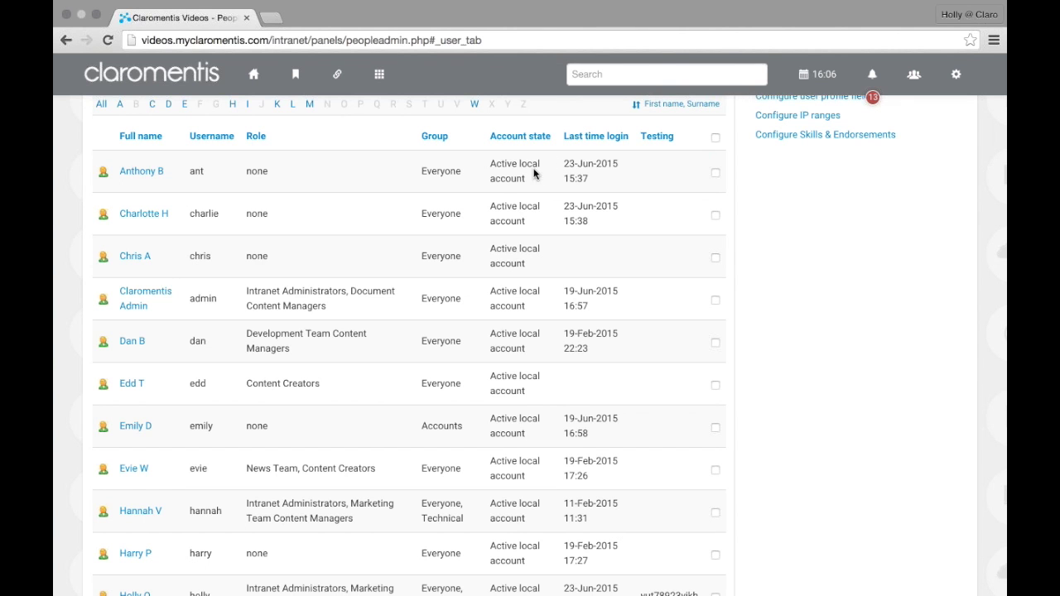
{"action": "scroll", "coordinate": [522, 178], "scroll_direction": "down", "scroll_amount": 1}
{"action": "scroll", "coordinate": [501, 178], "scroll_direction": "down", "scroll_amount": 4}
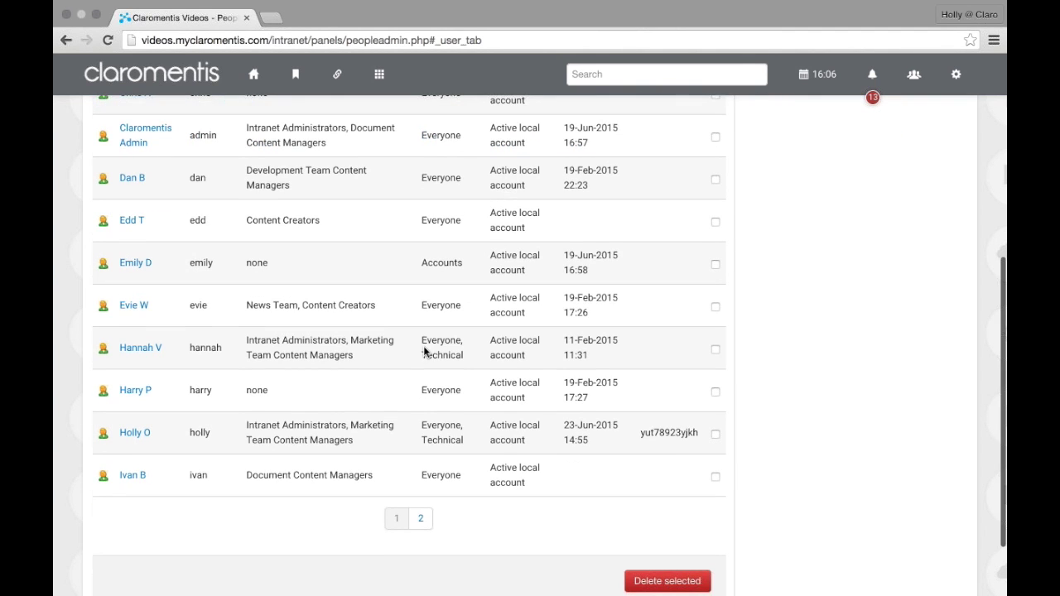
{"action": "left_click", "coordinate": [135, 444]}
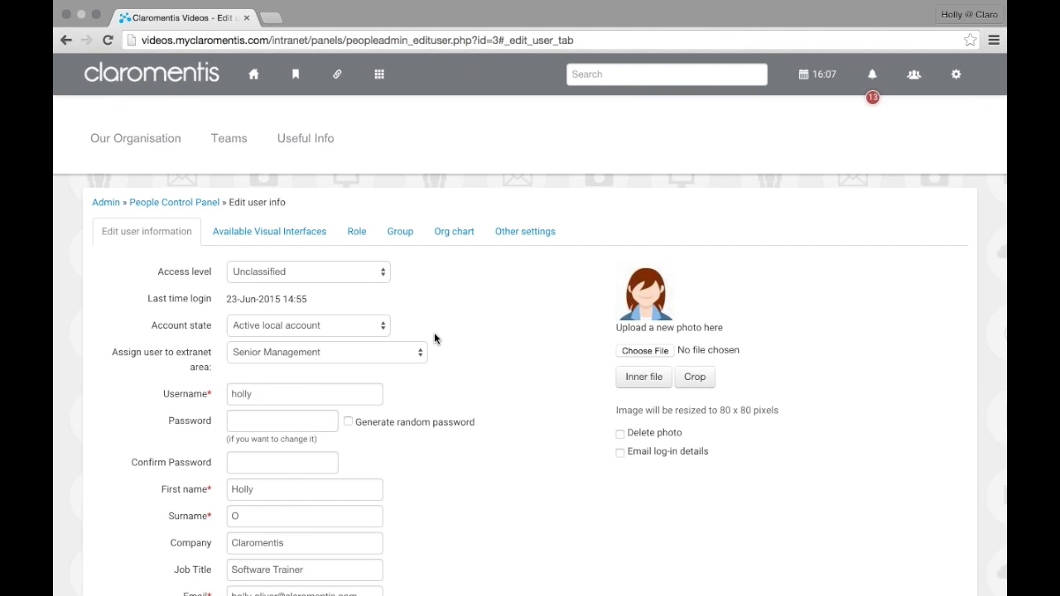
View the account state options in this user's record and return to the People Control Panel without changing them
{"action": "left_click", "coordinate": [358, 327]}
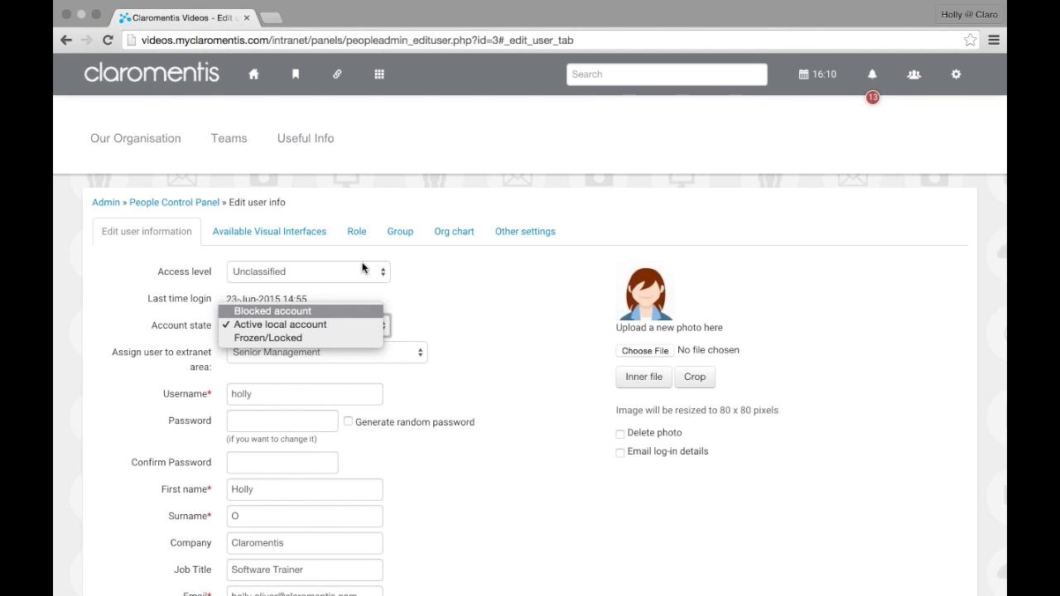
{"action": "left_click", "coordinate": [170, 209]}
{"action": "left_click", "coordinate": [170, 209]}
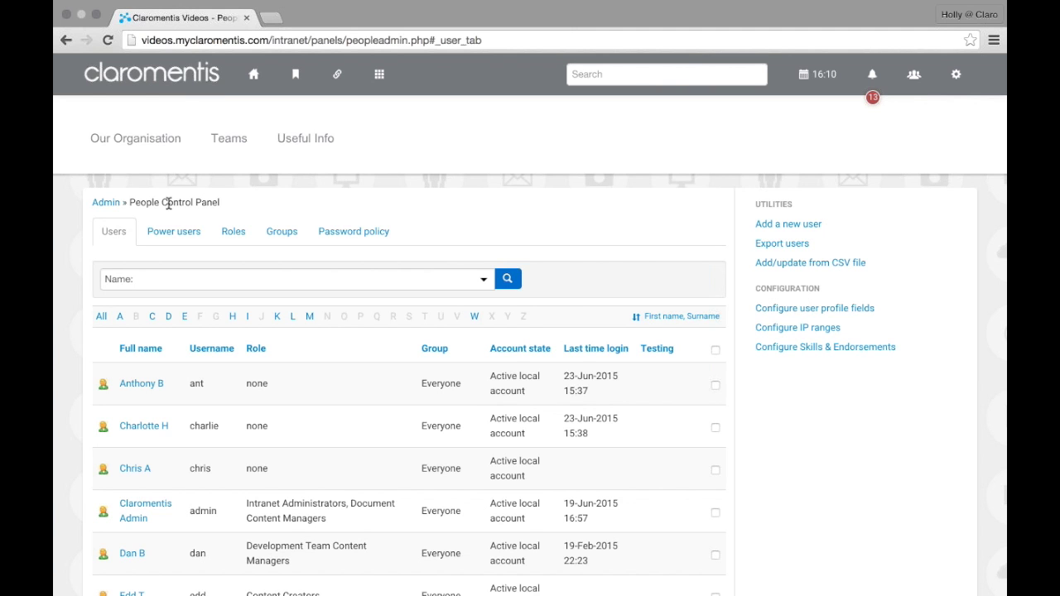
Examine the criteria offered by the advanced user search in the People Control Panel
{"action": "left_click", "coordinate": [485, 283]}
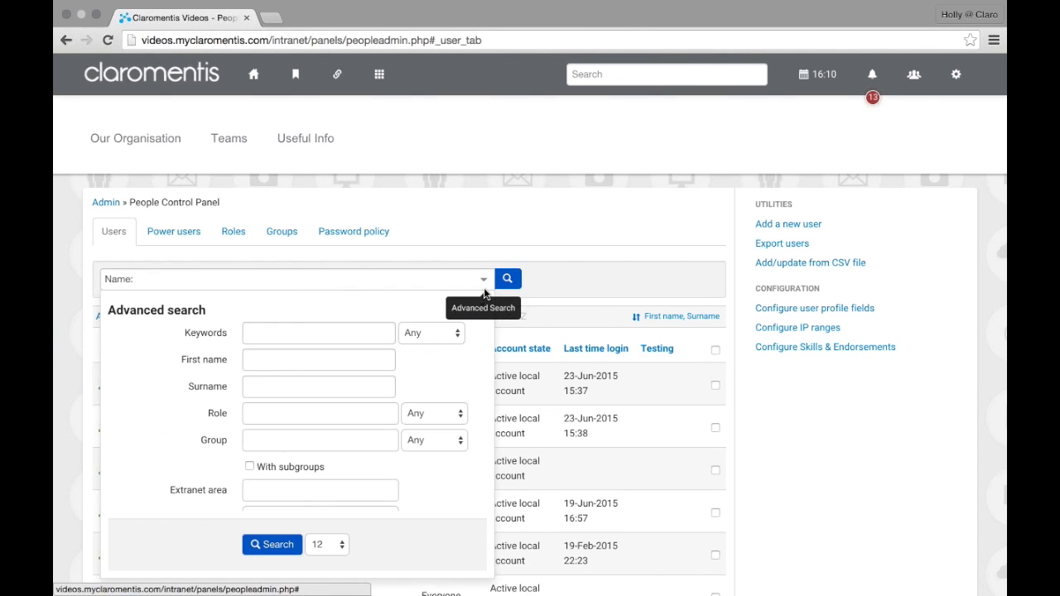
{"action": "scroll", "coordinate": [468, 430], "scroll_direction": "down", "scroll_amount": 2}
{"action": "scroll", "coordinate": [468, 429], "scroll_direction": "down", "scroll_amount": 1}
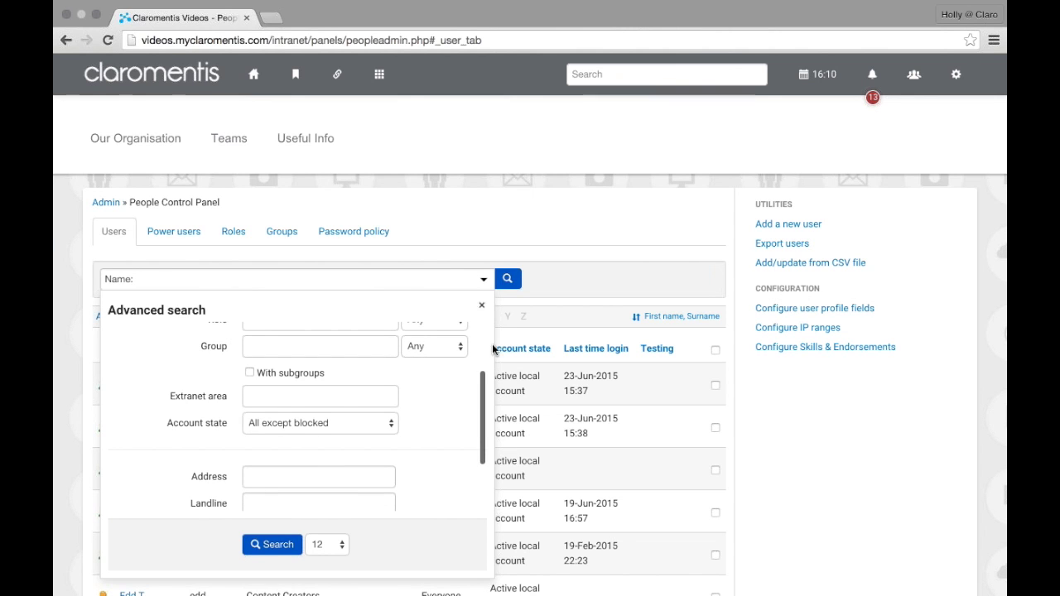
{"action": "left_click", "coordinate": [483, 283]}
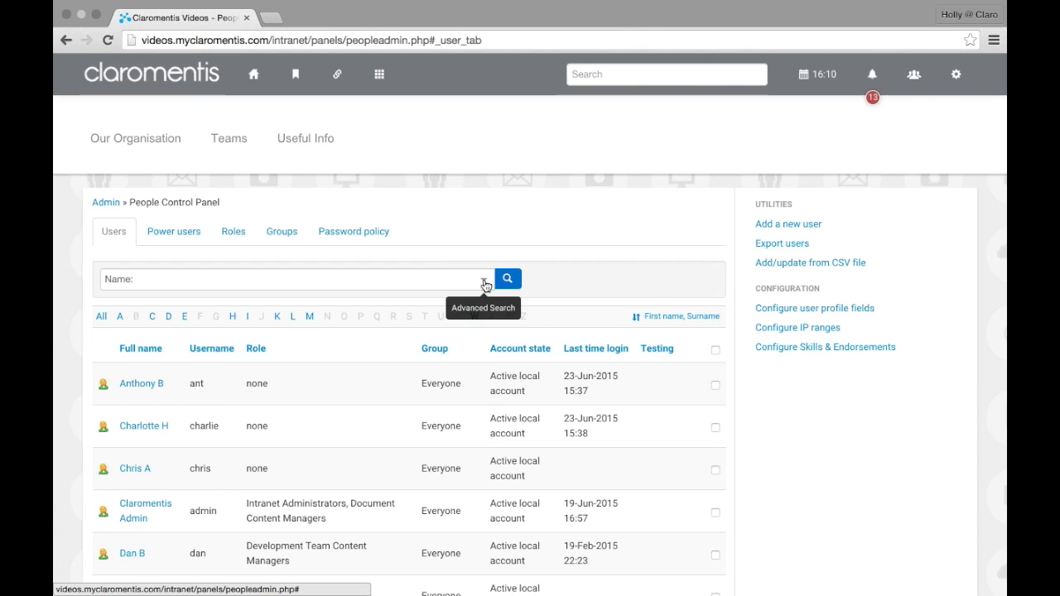
{"action": "left_click", "coordinate": [484, 283]}
{"action": "scroll", "coordinate": [429, 374], "scroll_direction": "up", "scroll_amount": 1}
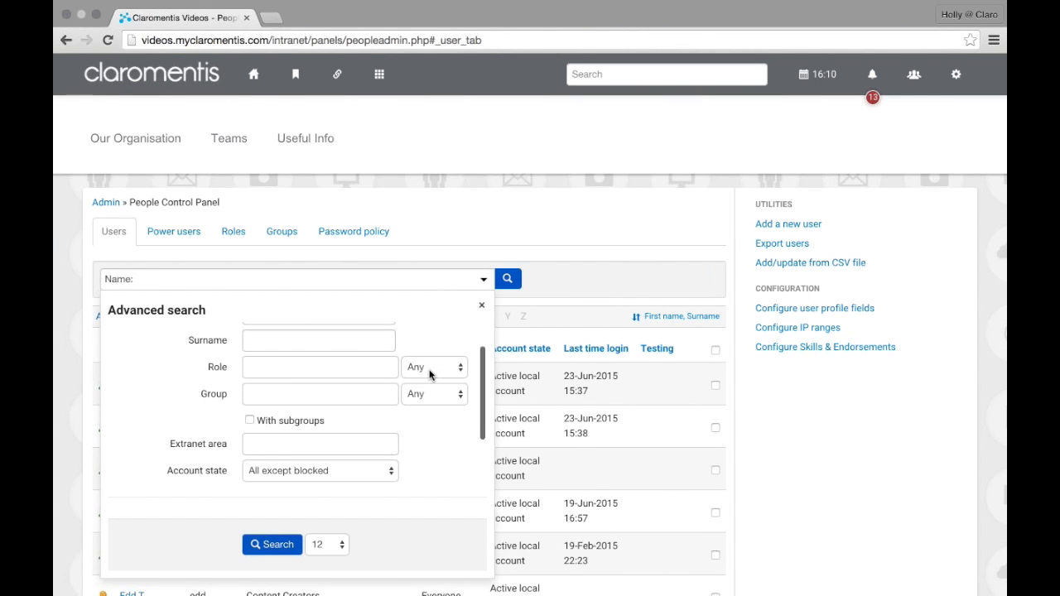
{"action": "scroll", "coordinate": [429, 374], "scroll_direction": "up", "scroll_amount": 2}
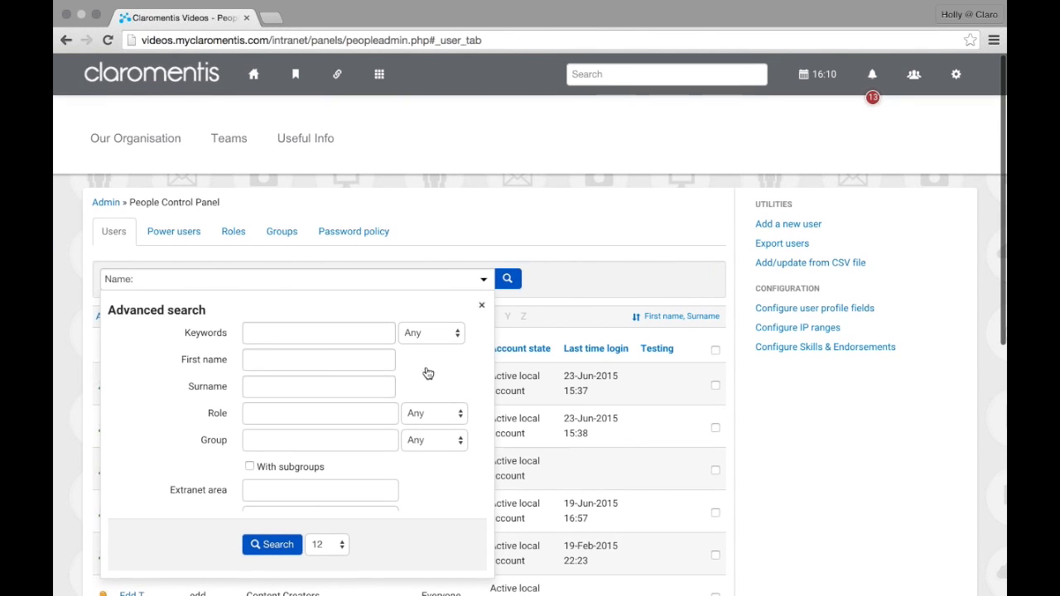
{"action": "scroll", "coordinate": [425, 370], "scroll_direction": "down", "scroll_amount": 5}
{"action": "scroll", "coordinate": [426, 372], "scroll_direction": "down", "scroll_amount": 1}
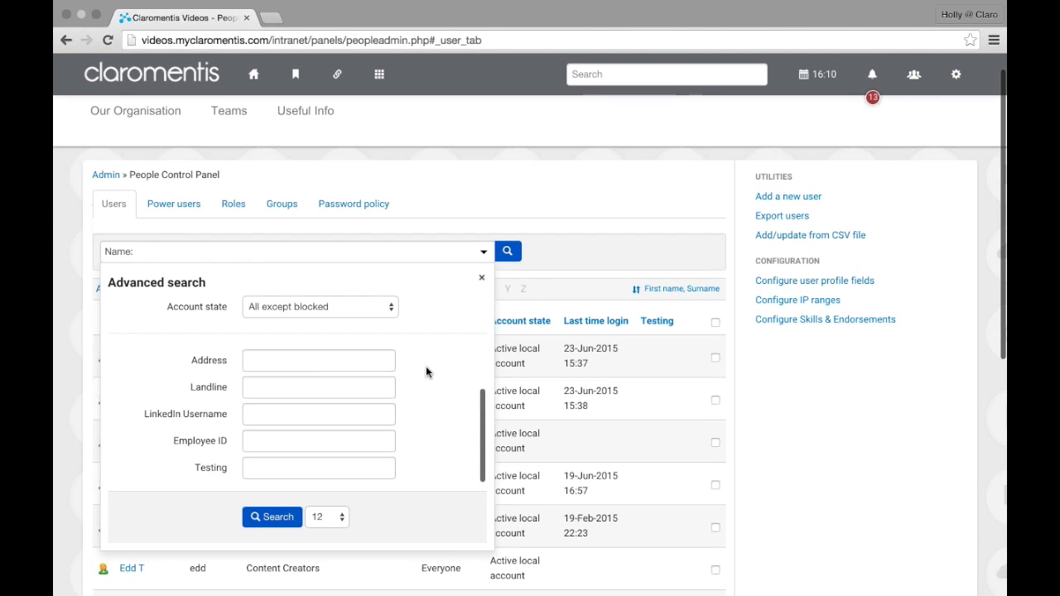
View the account state filter options in the advanced search, keeping All except blocked
{"action": "scroll", "coordinate": [425, 372], "scroll_direction": "up", "scroll_amount": 1}
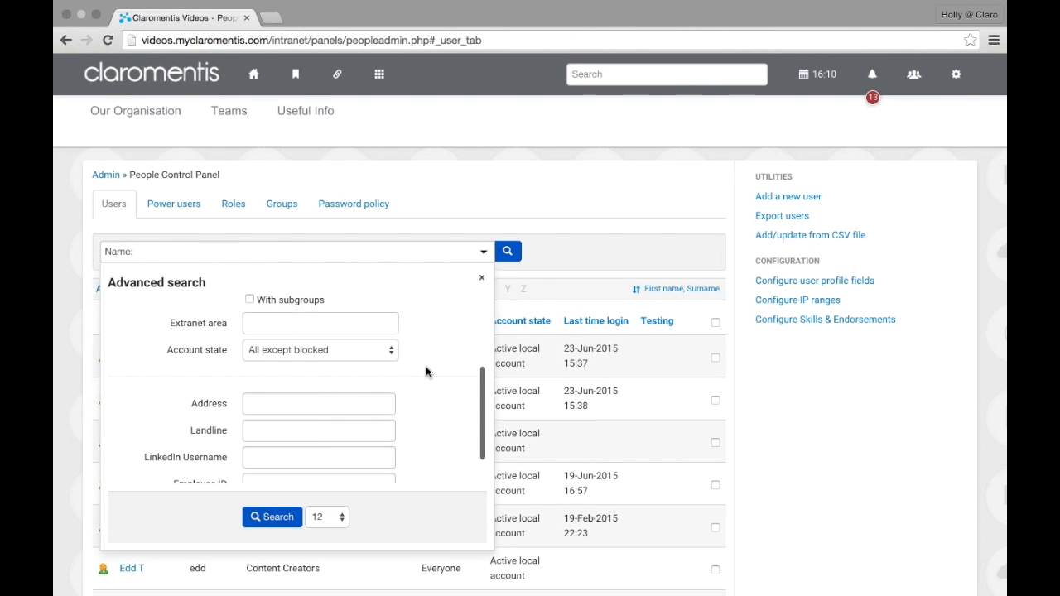
{"action": "scroll", "coordinate": [425, 372], "scroll_direction": "up", "scroll_amount": 2}
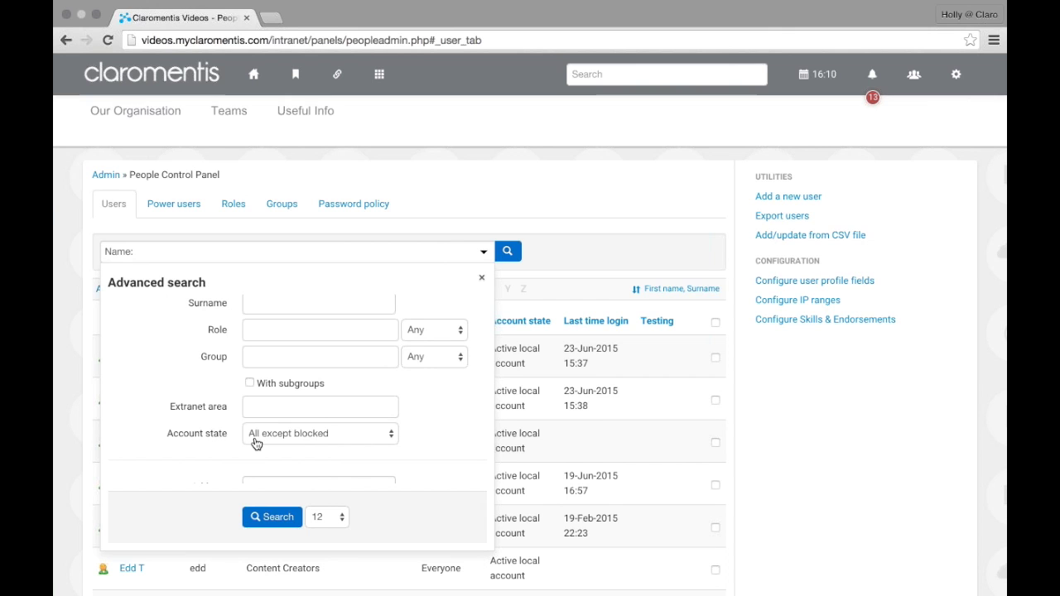
{"action": "left_click", "coordinate": [370, 441]}
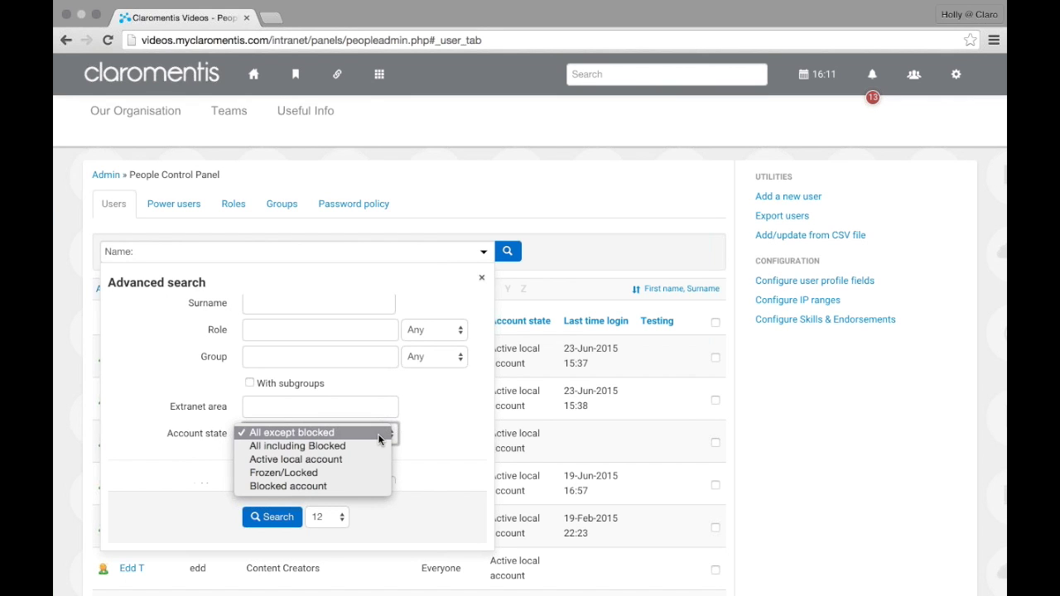
{"action": "left_click", "coordinate": [380, 438]}
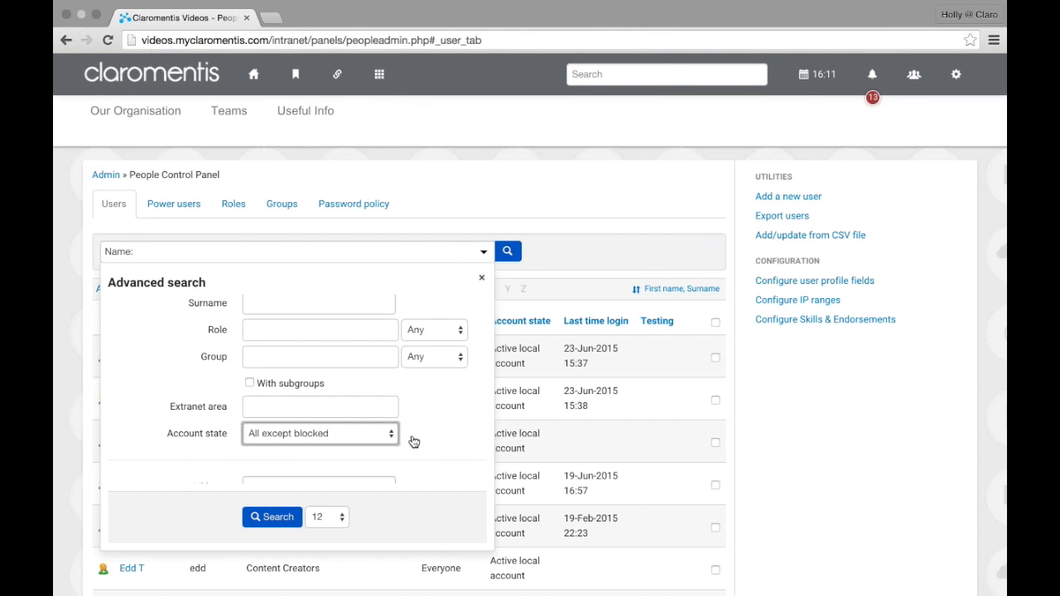
Open the People application in a new browser tab and switch to it
{"action": "left_click", "coordinate": [379, 73]}
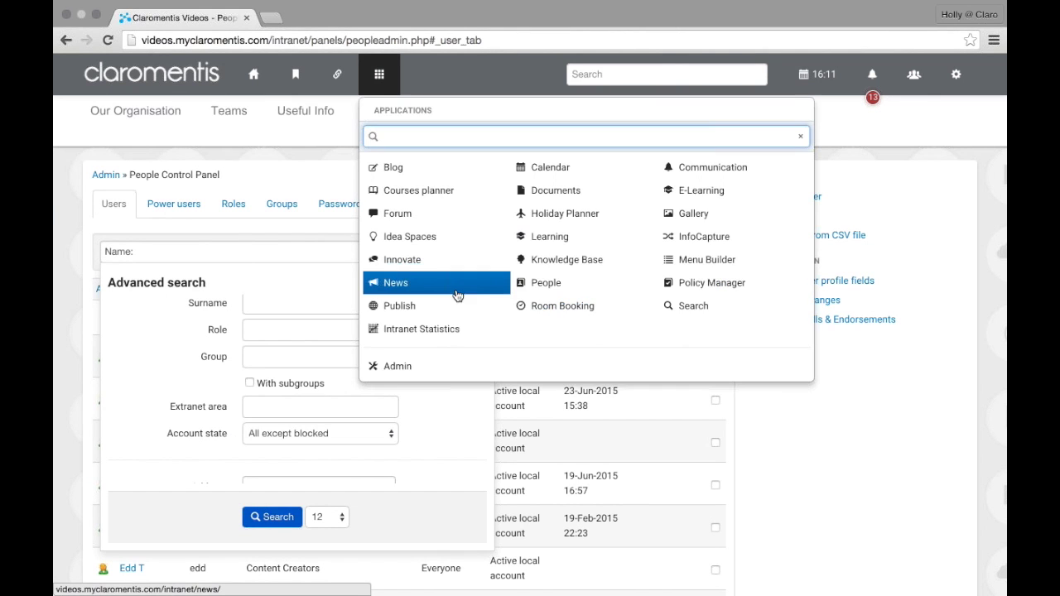
{"action": "right_click", "coordinate": [544, 289]}
{"action": "left_click", "coordinate": [571, 296]}
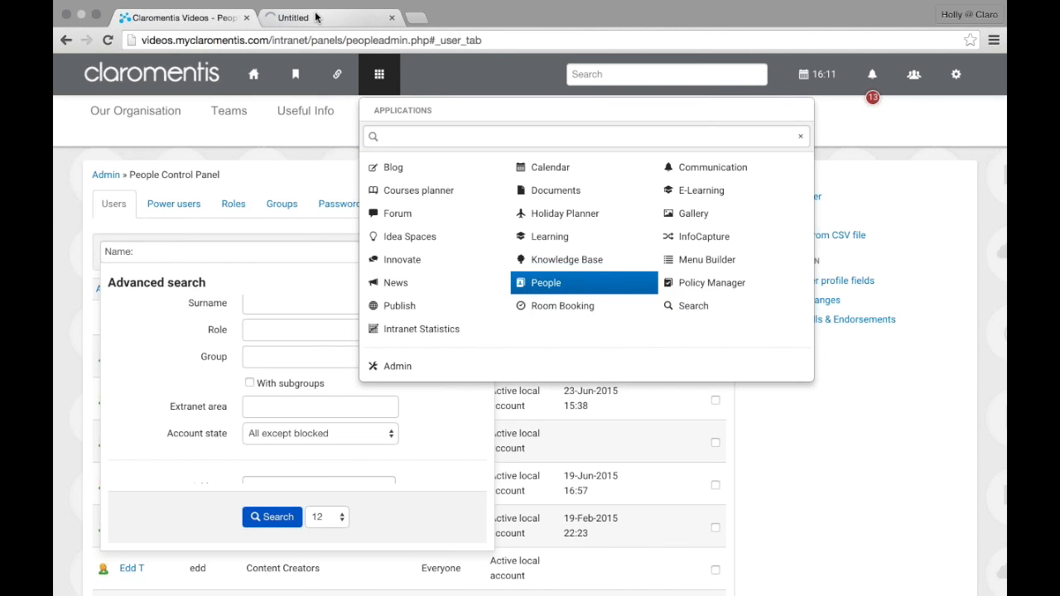
{"action": "left_click", "coordinate": [315, 17]}
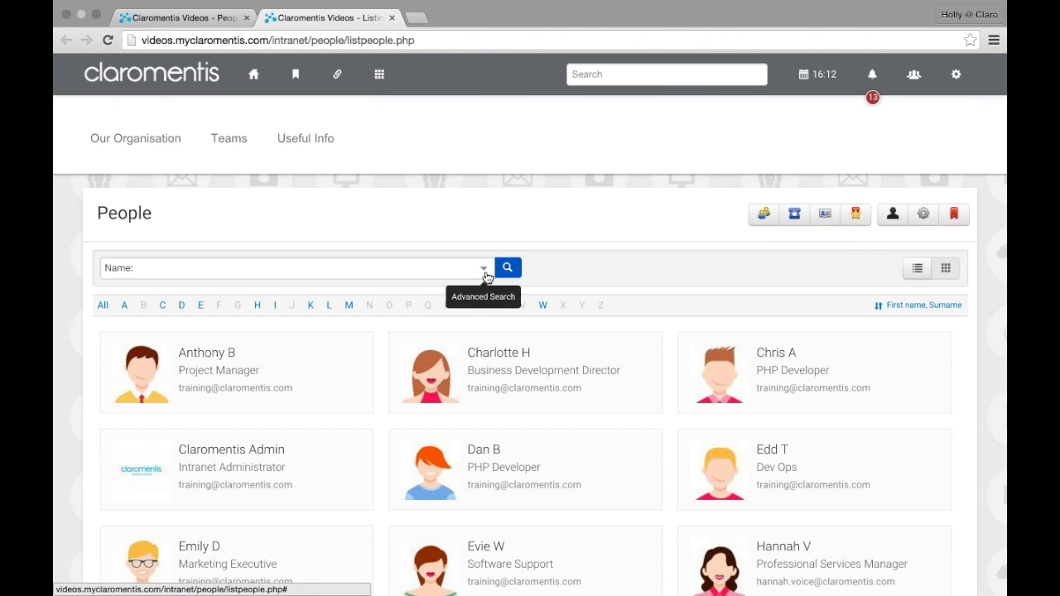
Examine the criteria offered by the advanced search in the People directory
{"action": "left_click", "coordinate": [485, 271]}
{"action": "scroll", "coordinate": [484, 372], "scroll_direction": "down", "scroll_amount": 4}
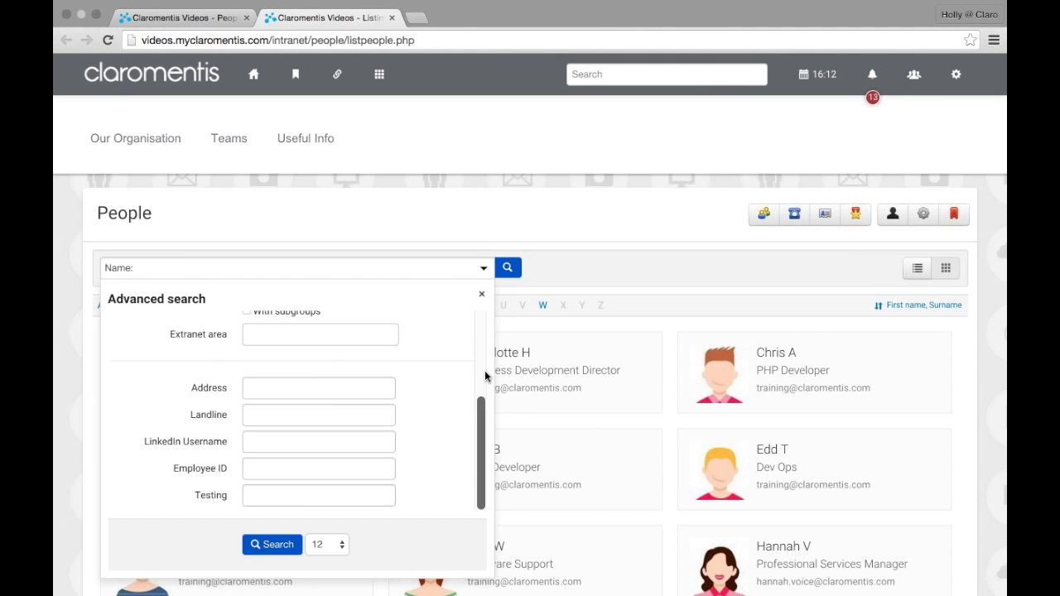
{"action": "scroll", "coordinate": [485, 375], "scroll_direction": "up", "scroll_amount": 4}
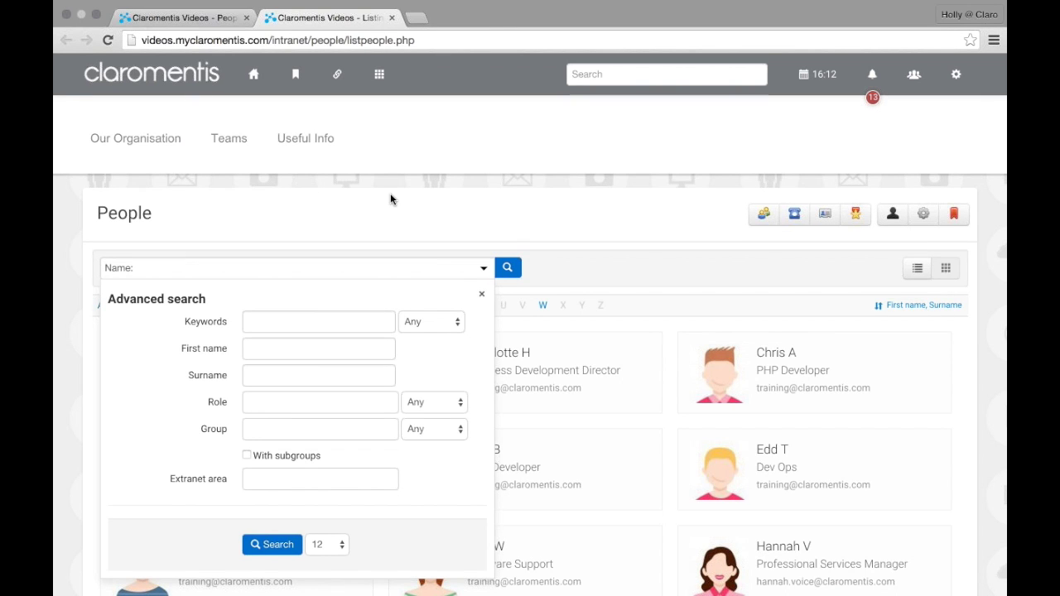
Close the People directory tab and dismiss the applications list and advanced search in the People Control Panel
{"action": "left_click", "coordinate": [393, 17]}
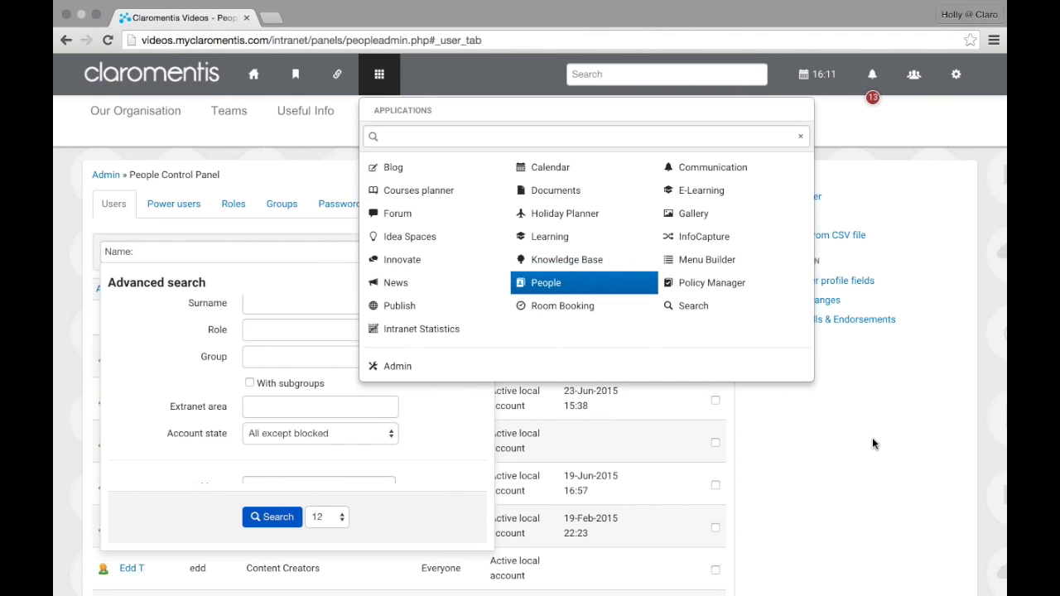
{"action": "left_click", "coordinate": [425, 426]}
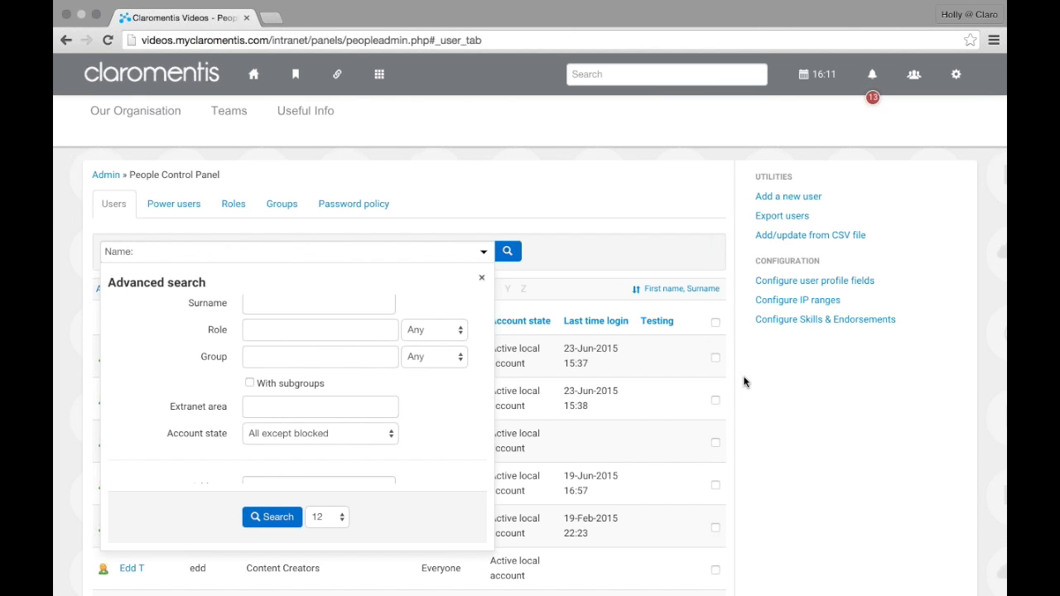
{"action": "left_click", "coordinate": [482, 279]}
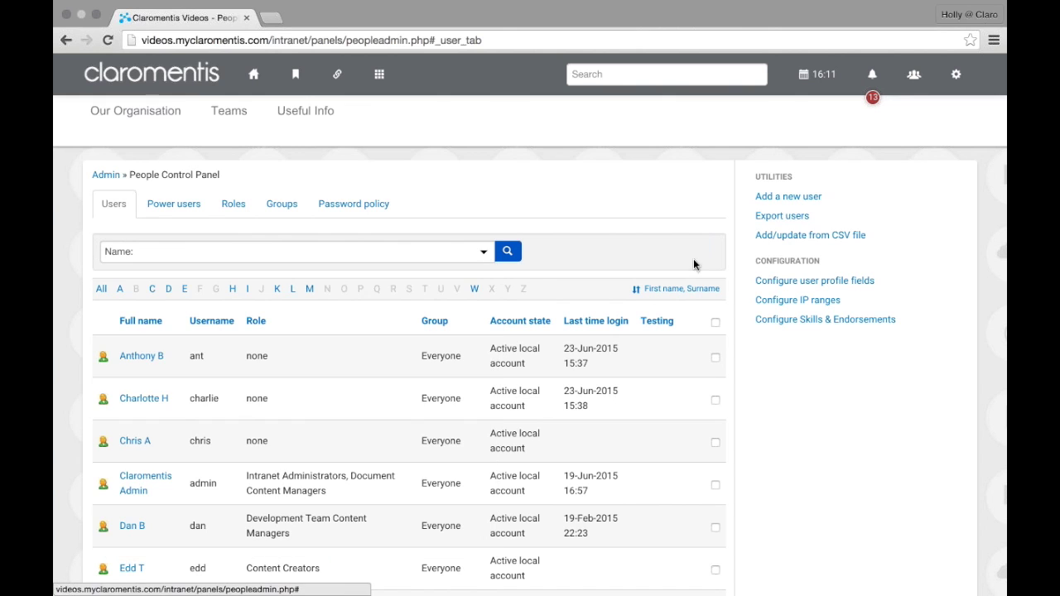
Open the user export page, review its filters and exportable fields, and return to the People Control Panel
{"action": "left_click", "coordinate": [842, 223]}
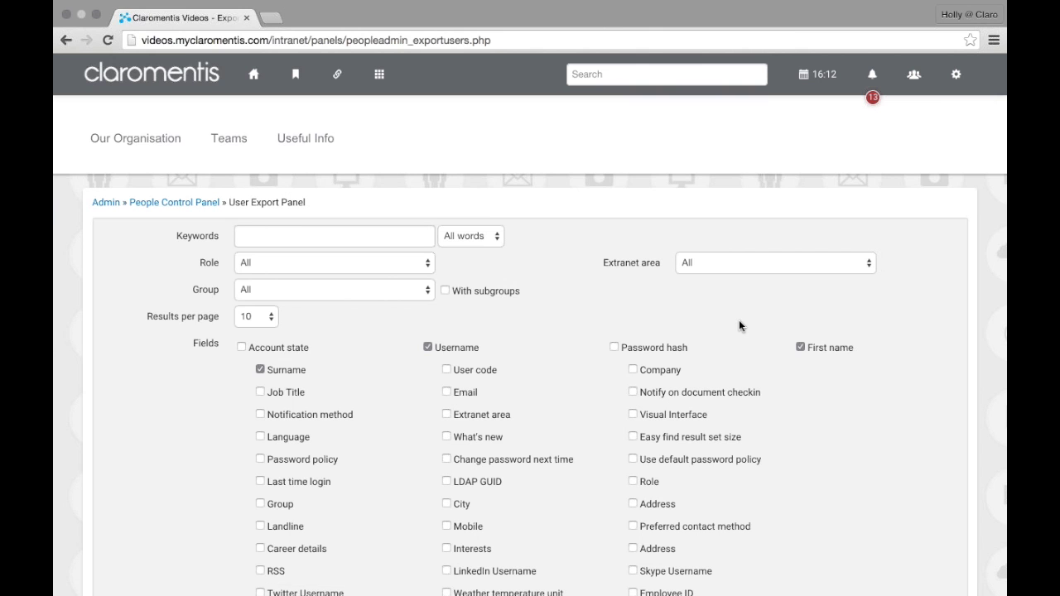
{"action": "scroll", "coordinate": [739, 322], "scroll_direction": "down", "scroll_amount": 2}
{"action": "scroll", "coordinate": [740, 328], "scroll_direction": "down", "scroll_amount": 2}
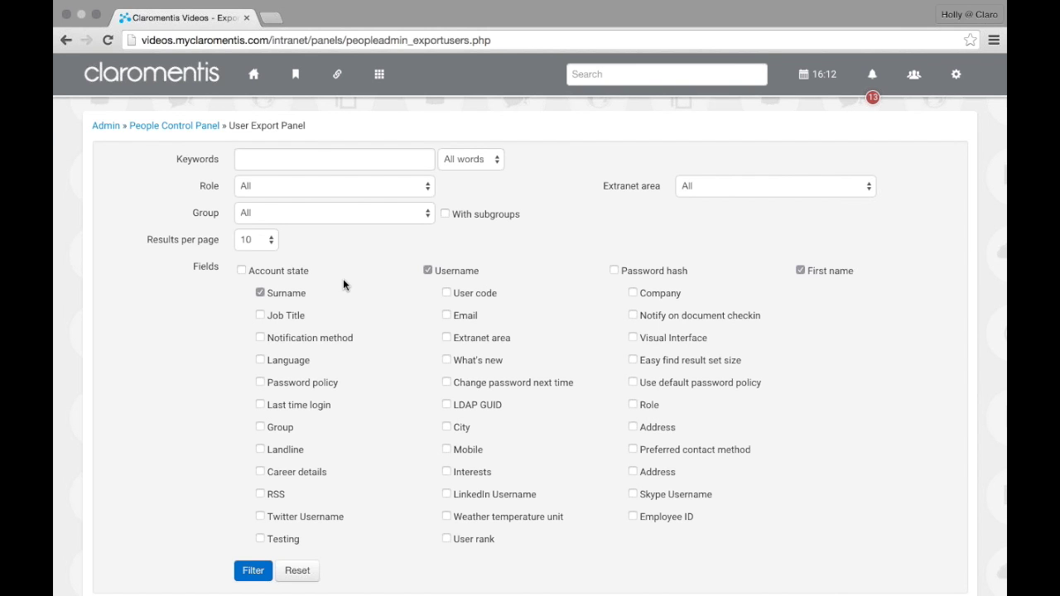
{"action": "left_click", "coordinate": [179, 129]}
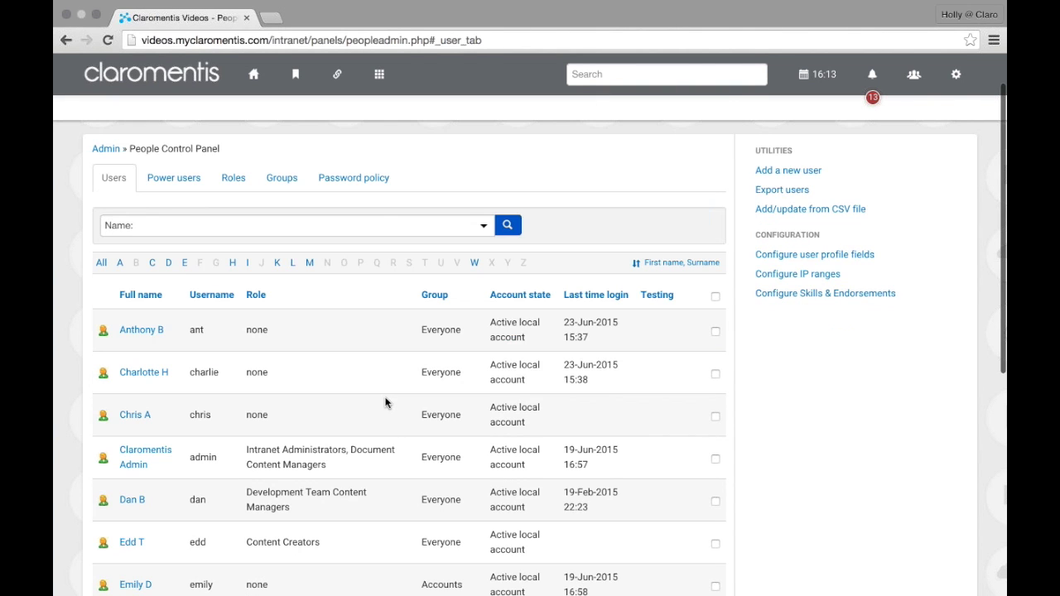
Set the first listed user's account state to Blocked account and save the record
{"action": "scroll", "coordinate": [385, 403], "scroll_direction": "down", "scroll_amount": 1}
{"action": "scroll", "coordinate": [476, 346], "scroll_direction": "up", "scroll_amount": 3}
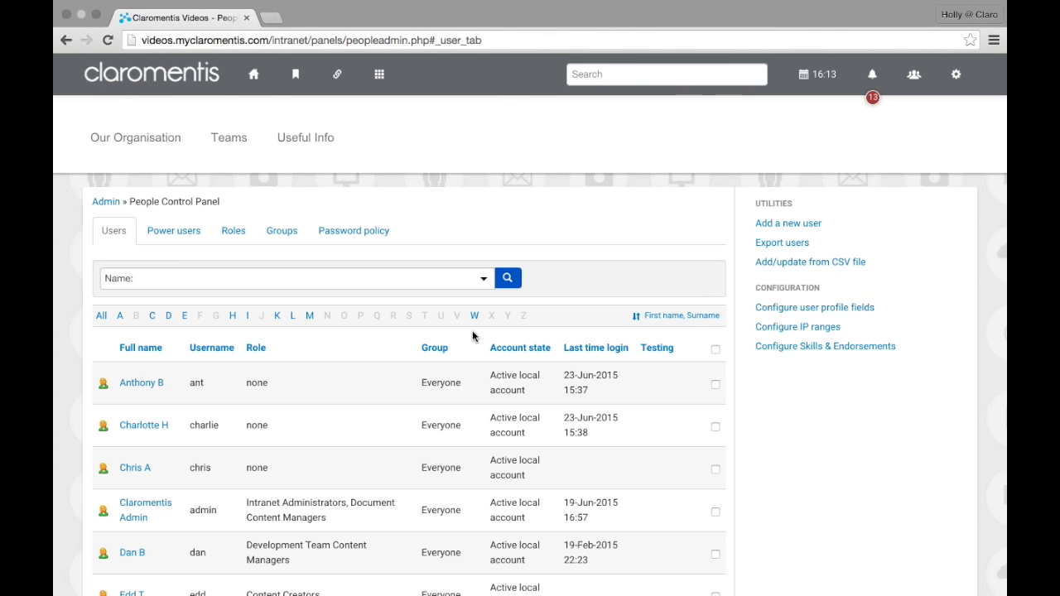
{"action": "left_click", "coordinate": [135, 385]}
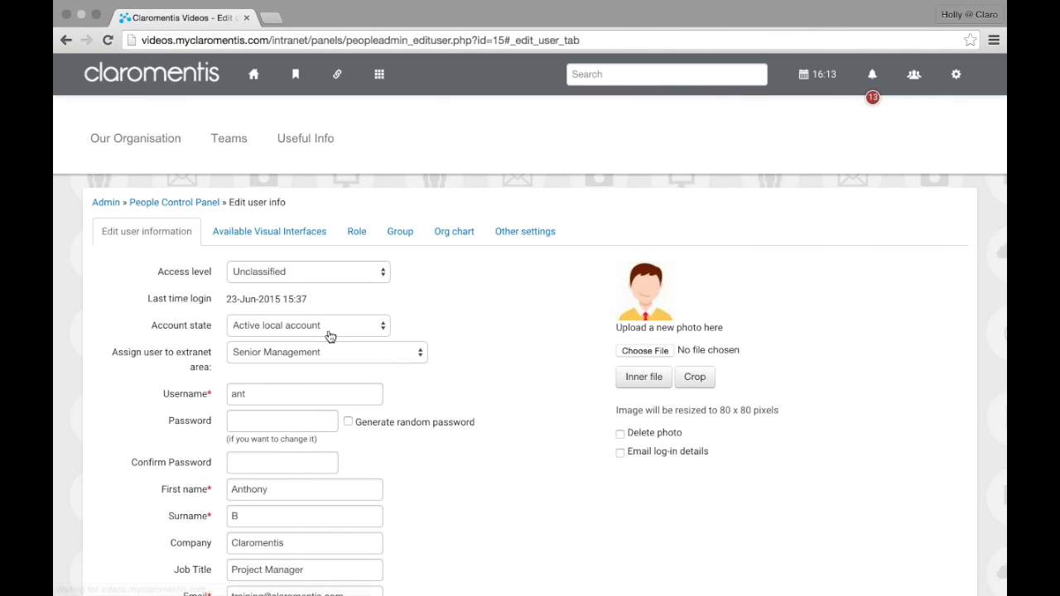
{"action": "left_click", "coordinate": [325, 328]}
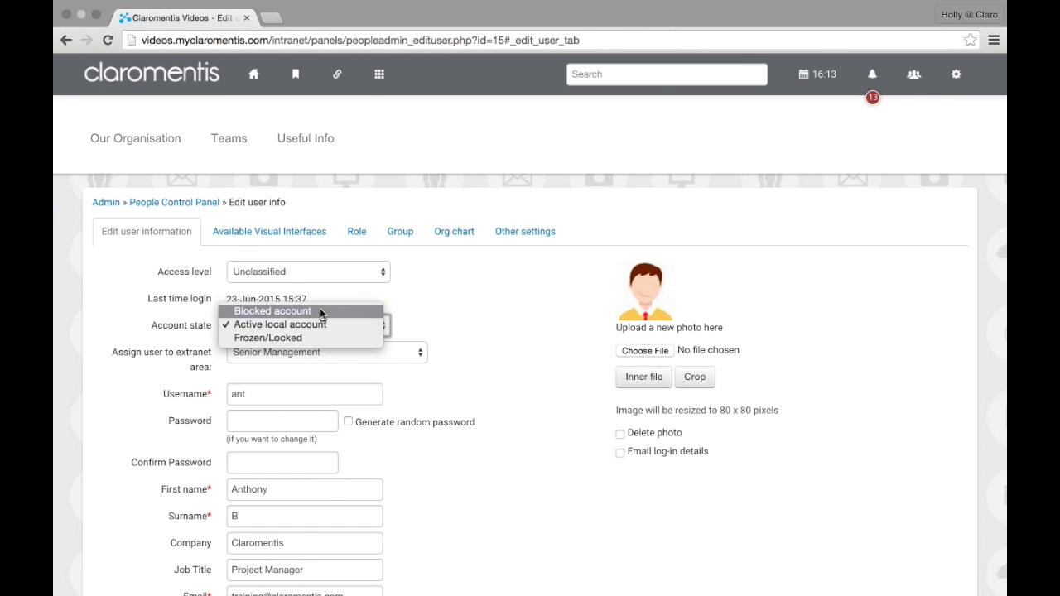
{"action": "left_click", "coordinate": [321, 310]}
{"action": "scroll", "coordinate": [273, 414], "scroll_direction": "down", "scroll_amount": 10}
{"action": "left_click", "coordinate": [252, 494]}
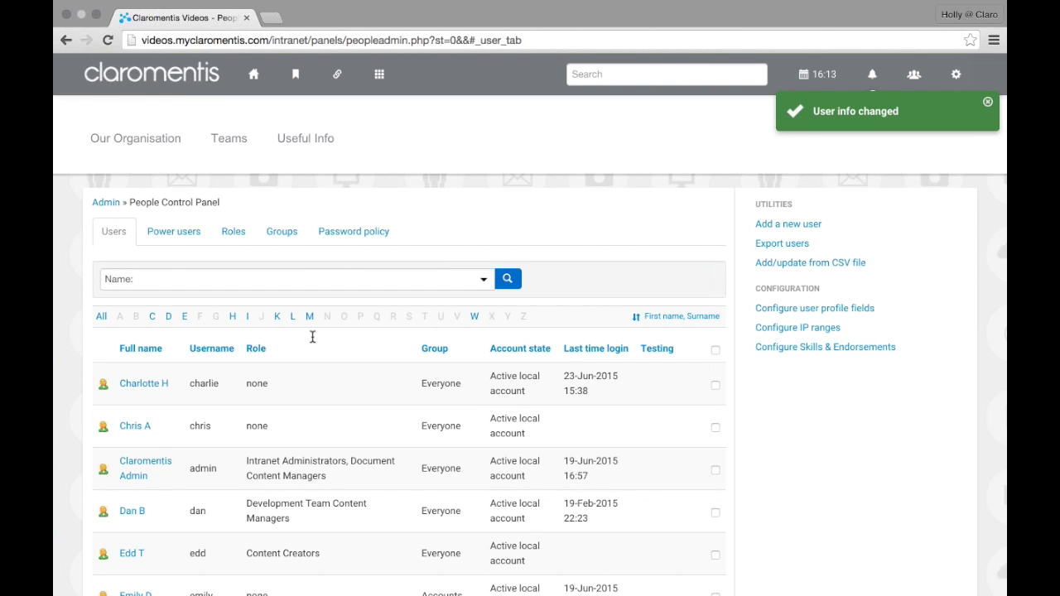
Search the user list for the blocked user's first name and clear the search
{"action": "left_click_drag", "start_coordinate": [227, 278], "coordinate": [54, 261]}
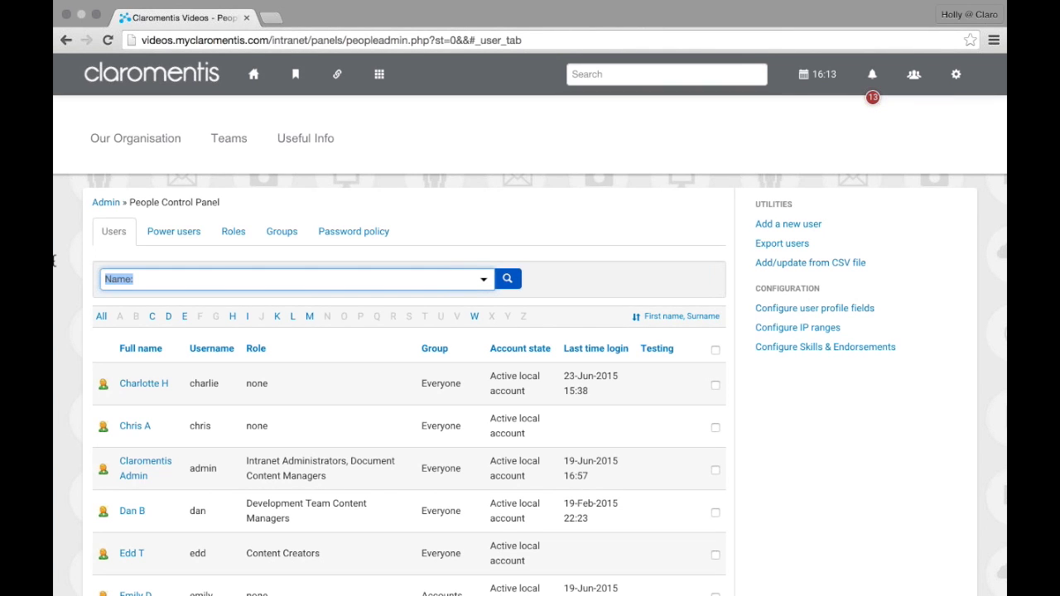
{"action": "type", "text": "Ant"}
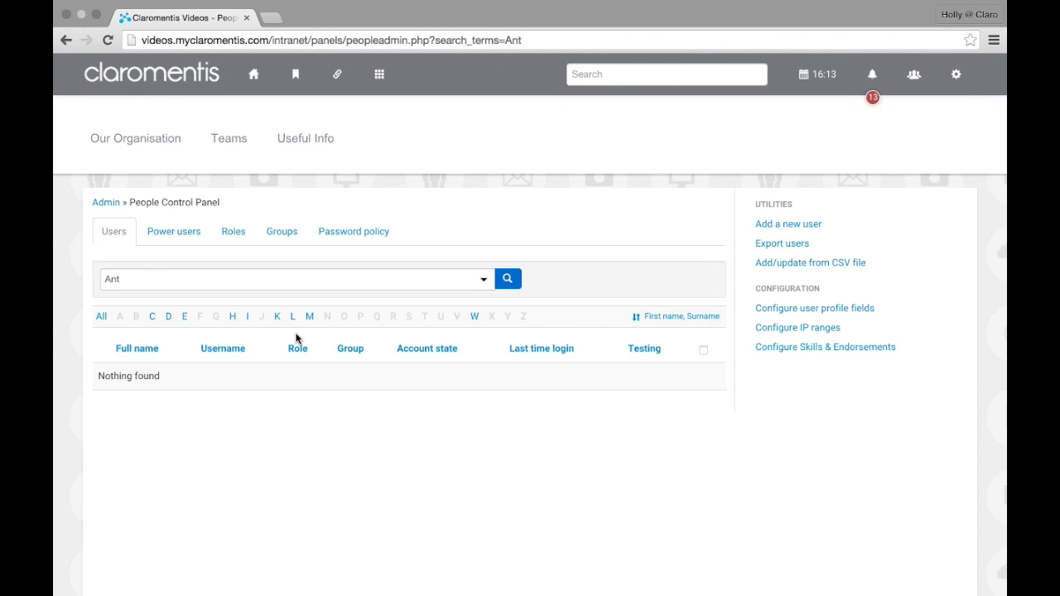
{"action": "left_click_drag", "start_coordinate": [467, 282], "coordinate": [54, 281]}
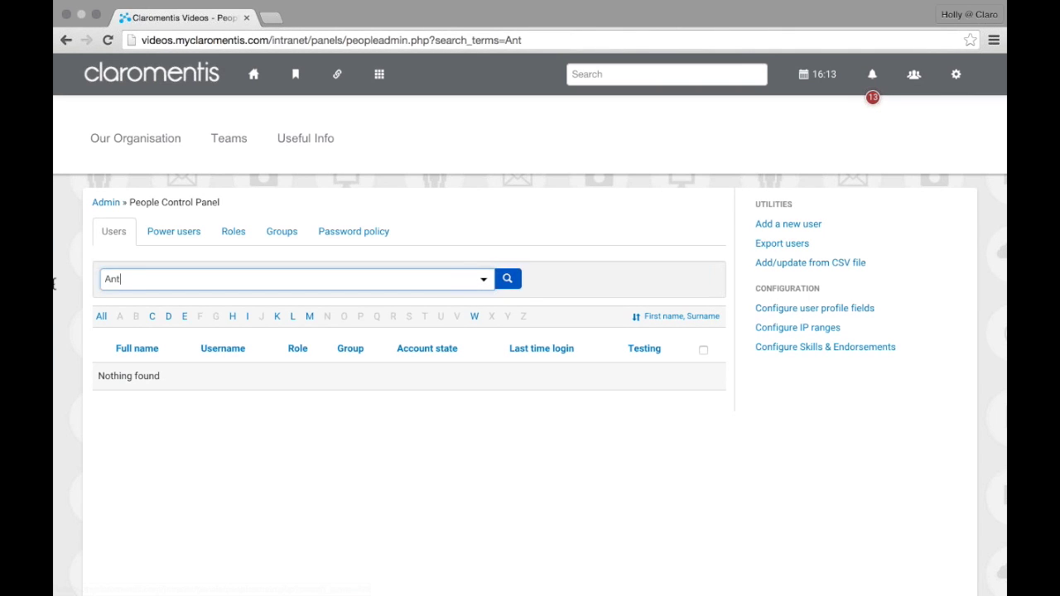
{"action": "key", "text": "BackSpace"}
Use the advanced search to list users whose account state is Blocked account
{"action": "left_click", "coordinate": [484, 281]}
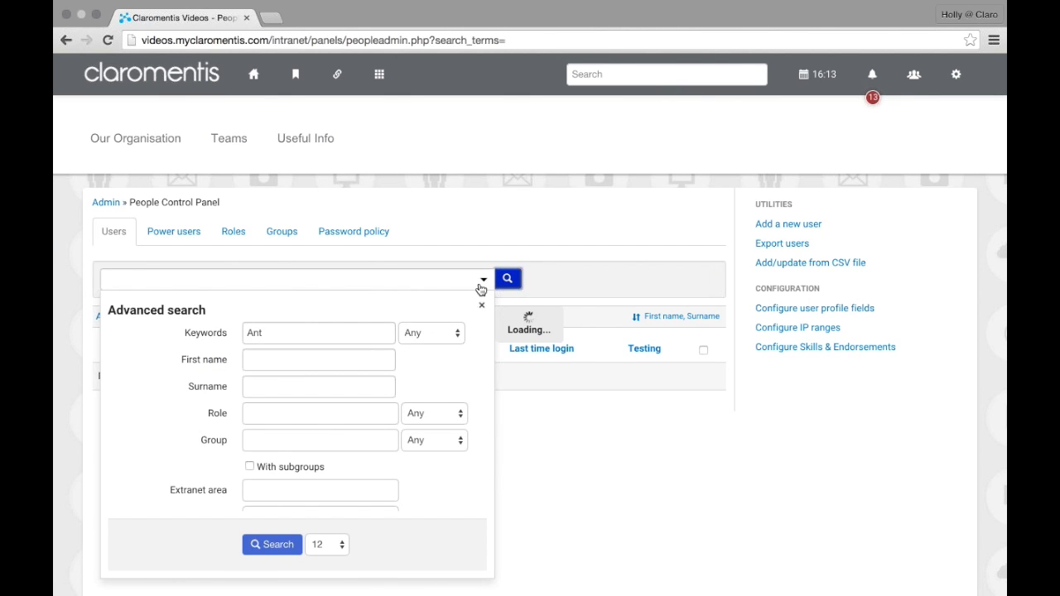
{"action": "left_click", "coordinate": [484, 282]}
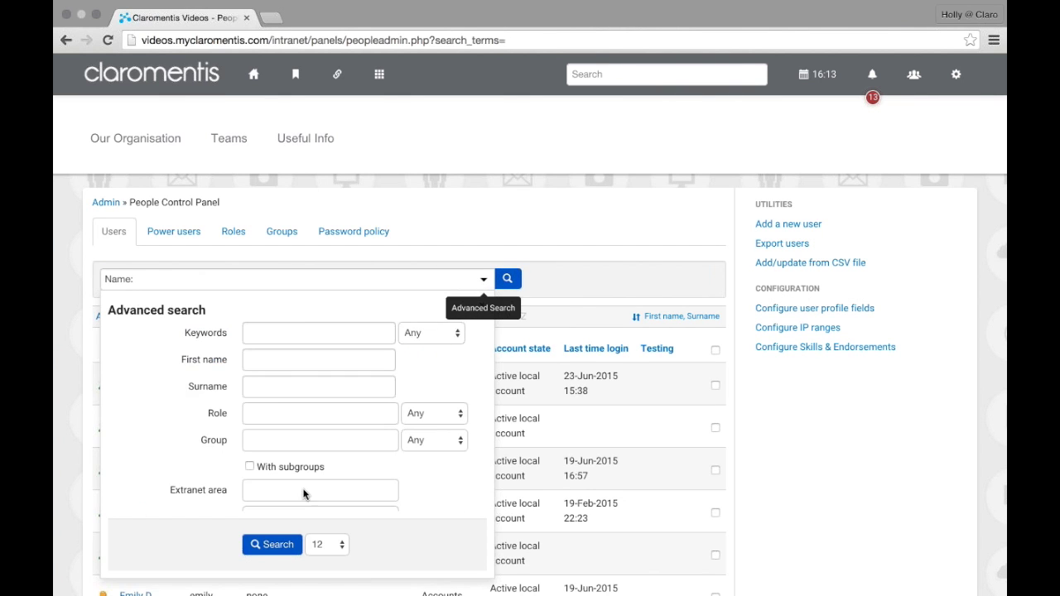
{"action": "scroll", "coordinate": [309, 471], "scroll_direction": "down", "scroll_amount": 2}
{"action": "left_click", "coordinate": [309, 449]}
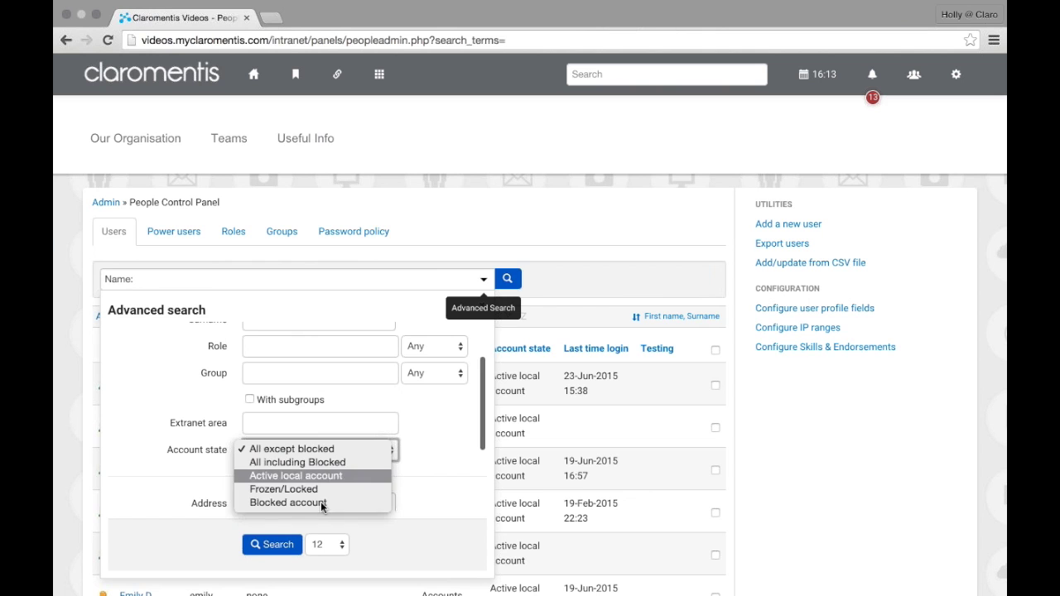
{"action": "left_click", "coordinate": [268, 503]}
{"action": "left_click", "coordinate": [270, 544]}
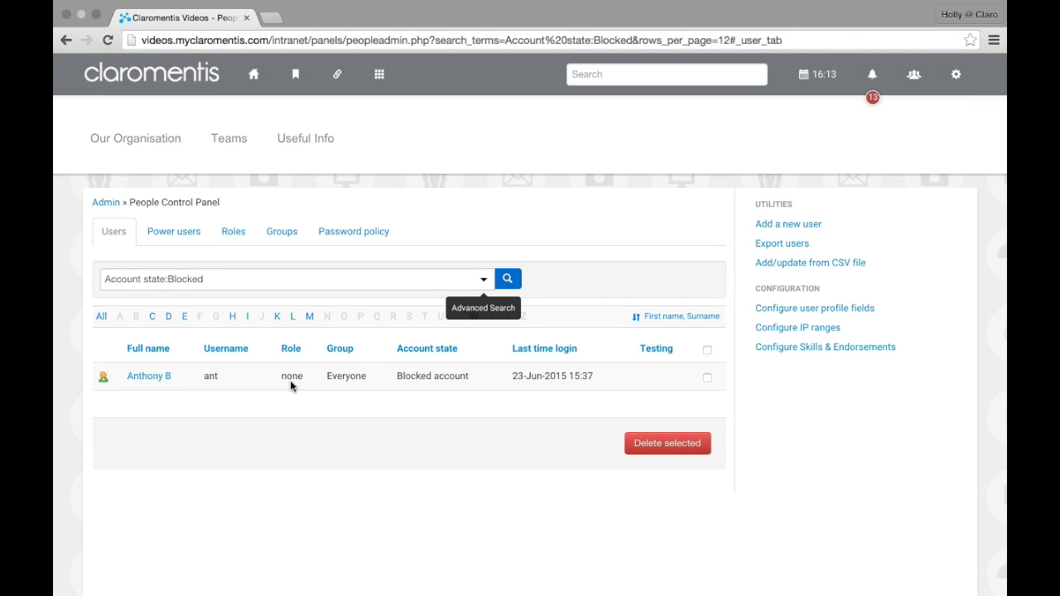
Set the blocked user's account state to Active local account and save the record
{"action": "left_click", "coordinate": [153, 379]}
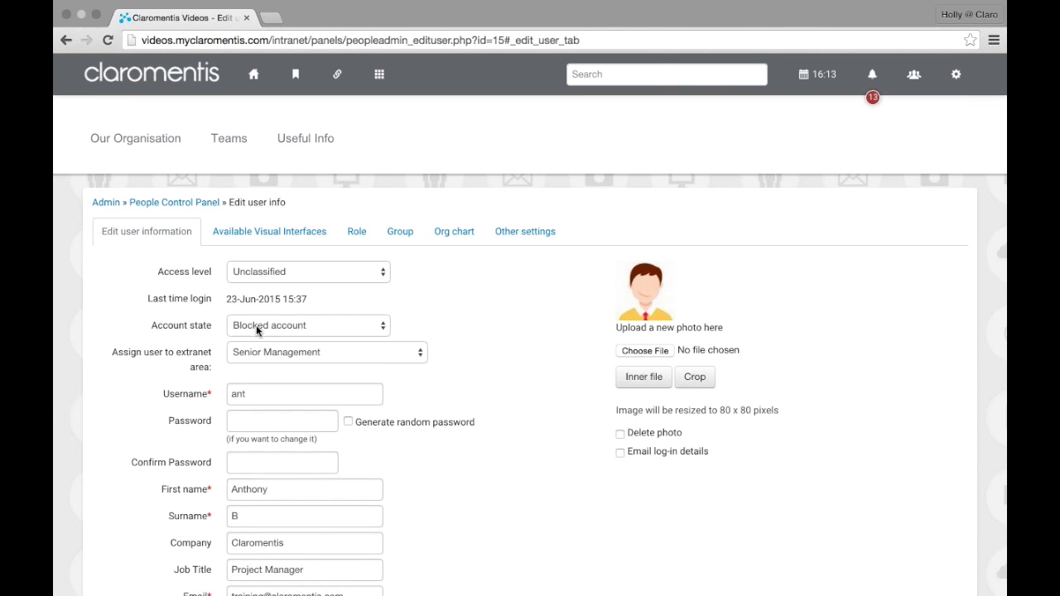
{"action": "left_click", "coordinate": [287, 326]}
{"action": "left_click", "coordinate": [322, 416]}
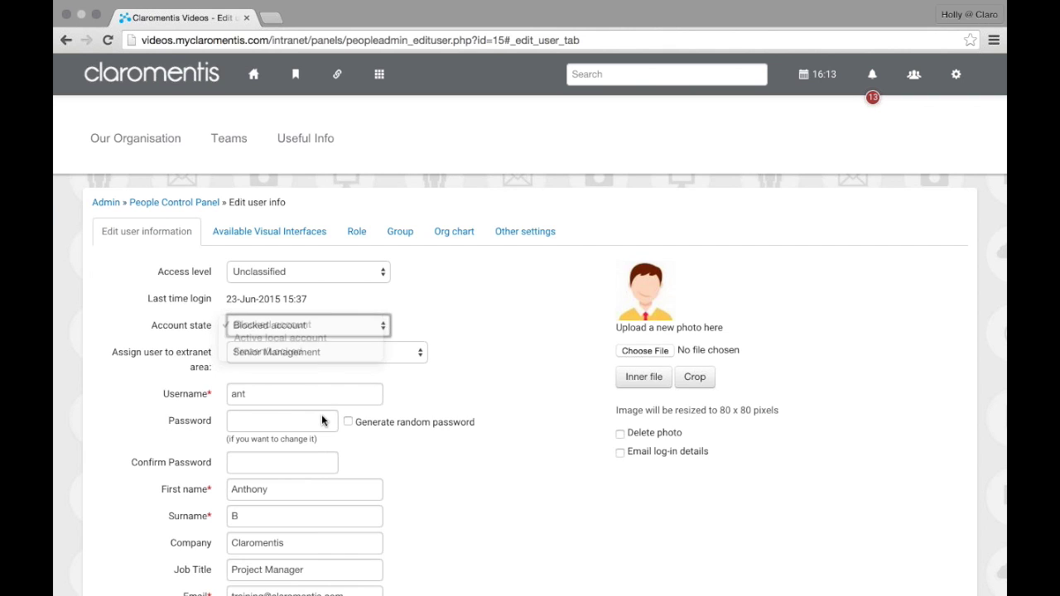
{"action": "scroll", "coordinate": [274, 496], "scroll_direction": "down", "scroll_amount": 10}
{"action": "left_click", "coordinate": [257, 502]}
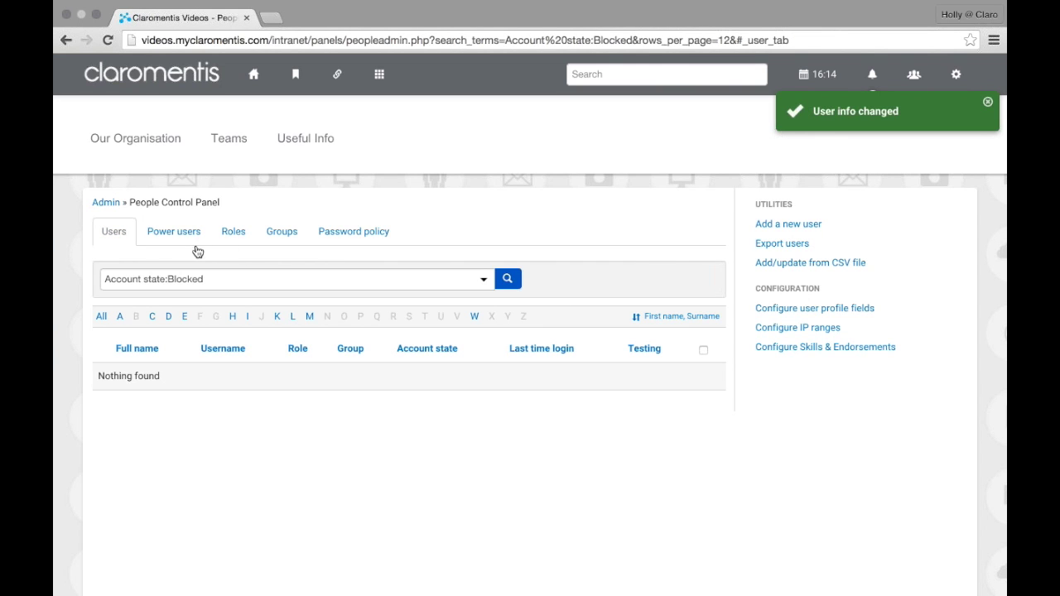
Clear the account state search and look through the full user list
{"action": "left_click", "coordinate": [466, 281]}
{"action": "triple_click", "coordinate": [109, 277]}
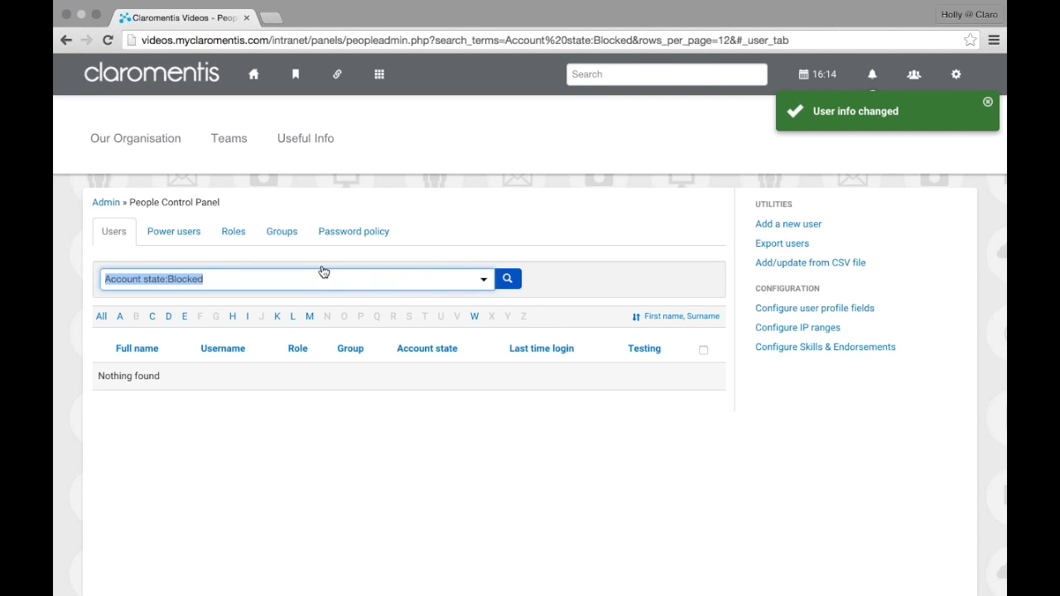
{"action": "key", "text": "BackSpace"}
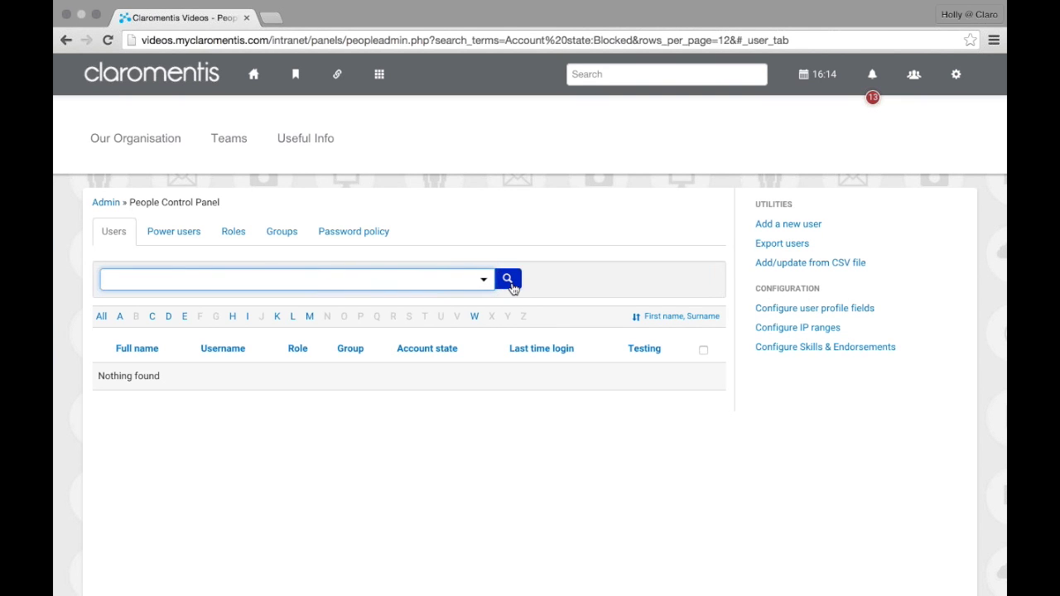
{"action": "left_click", "coordinate": [509, 281]}
{"action": "scroll", "coordinate": [497, 404], "scroll_direction": "down", "scroll_amount": 1}
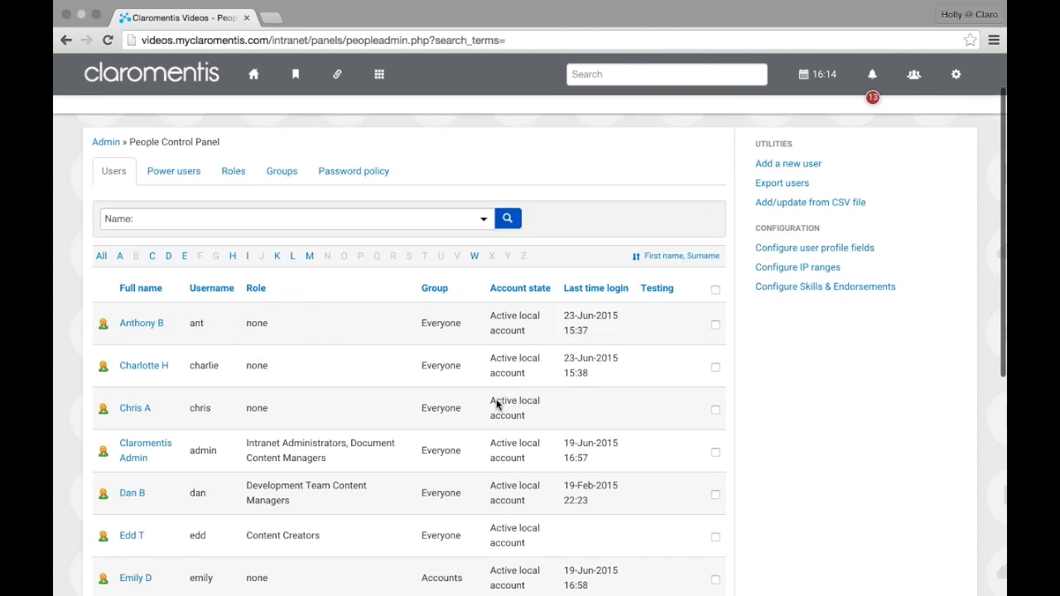
{"action": "scroll", "coordinate": [496, 404], "scroll_direction": "down", "scroll_amount": 2}
{"action": "scroll", "coordinate": [495, 406], "scroll_direction": "down", "scroll_amount": 5}
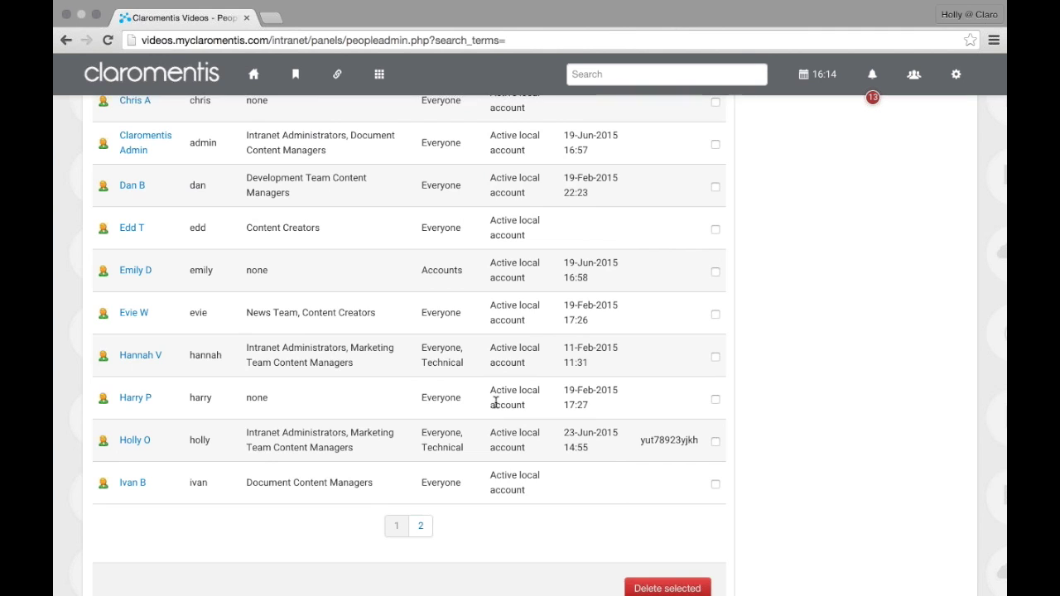
{"action": "scroll", "coordinate": [495, 402], "scroll_direction": "down", "scroll_amount": 1}
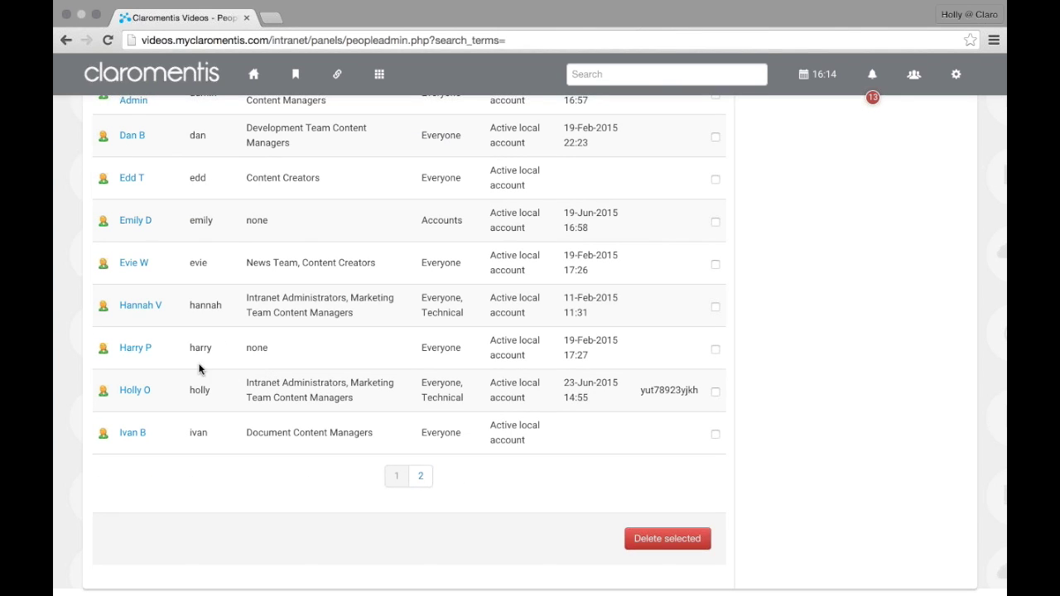
Try selecting several users, keep only the third-to-last user on the first page selected, and start deleting that user
{"action": "left_click", "coordinate": [716, 351]}
{"action": "left_click", "coordinate": [716, 307]}
{"action": "left_click", "coordinate": [715, 266]}
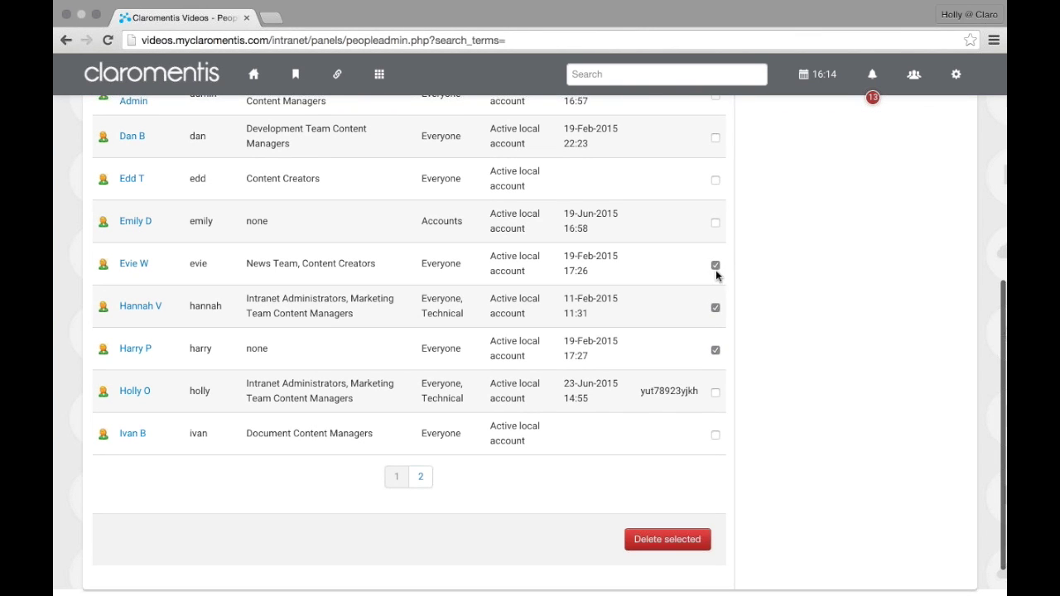
{"action": "left_click", "coordinate": [715, 307]}
{"action": "left_click", "coordinate": [715, 266]}
{"action": "scroll", "coordinate": [630, 492], "scroll_direction": "down", "scroll_amount": 1}
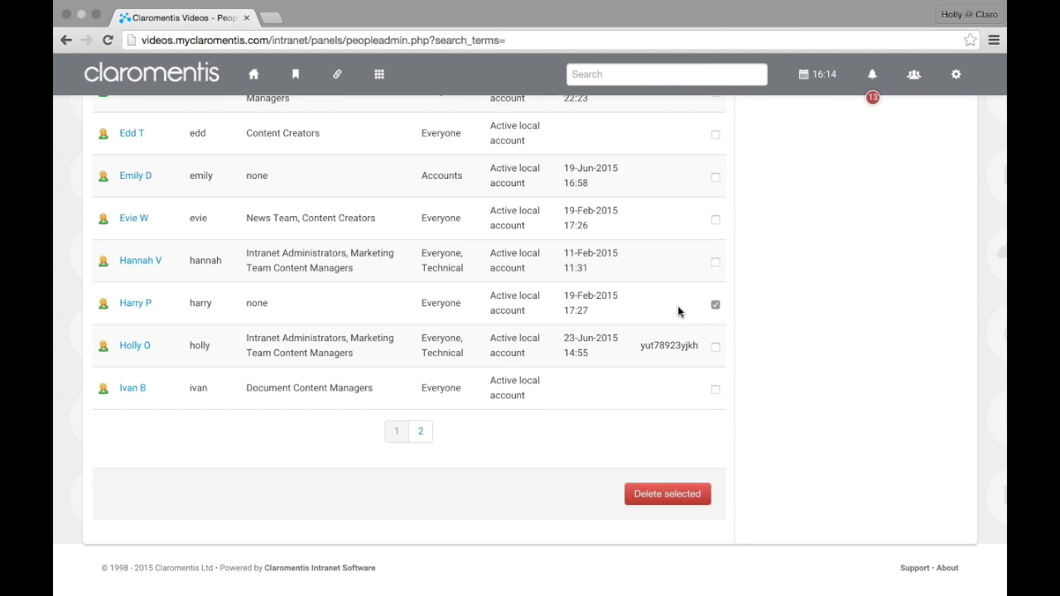
{"action": "left_click", "coordinate": [669, 501]}
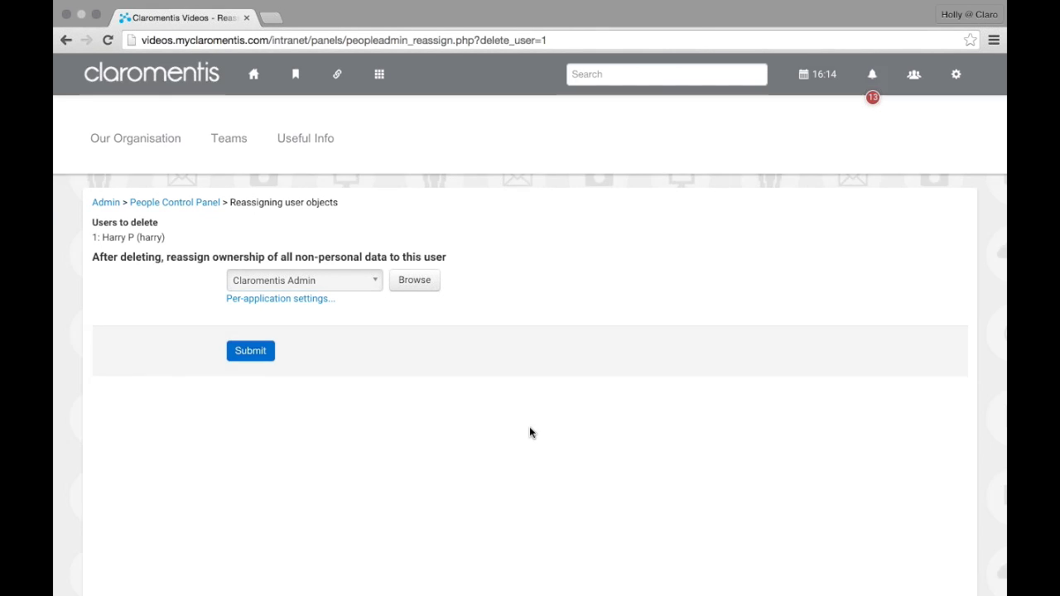
Choose the signed-in administrator's account as the owner to whom the deleted user's non-personal data is reassigned
{"action": "scroll", "coordinate": [529, 427], "scroll_direction": "down", "scroll_amount": 1}
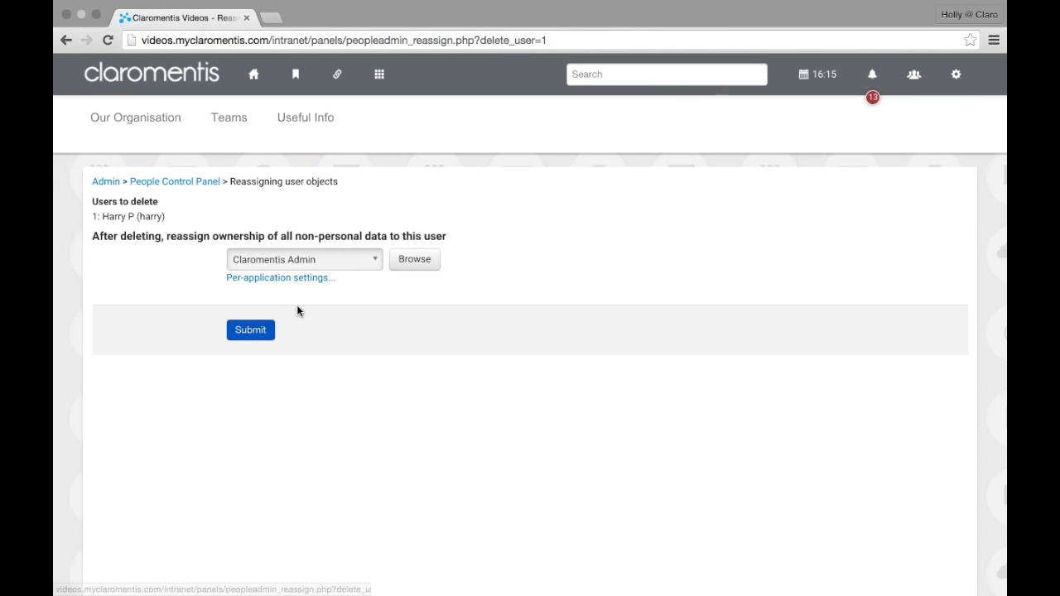
{"action": "left_click", "coordinate": [249, 336]}
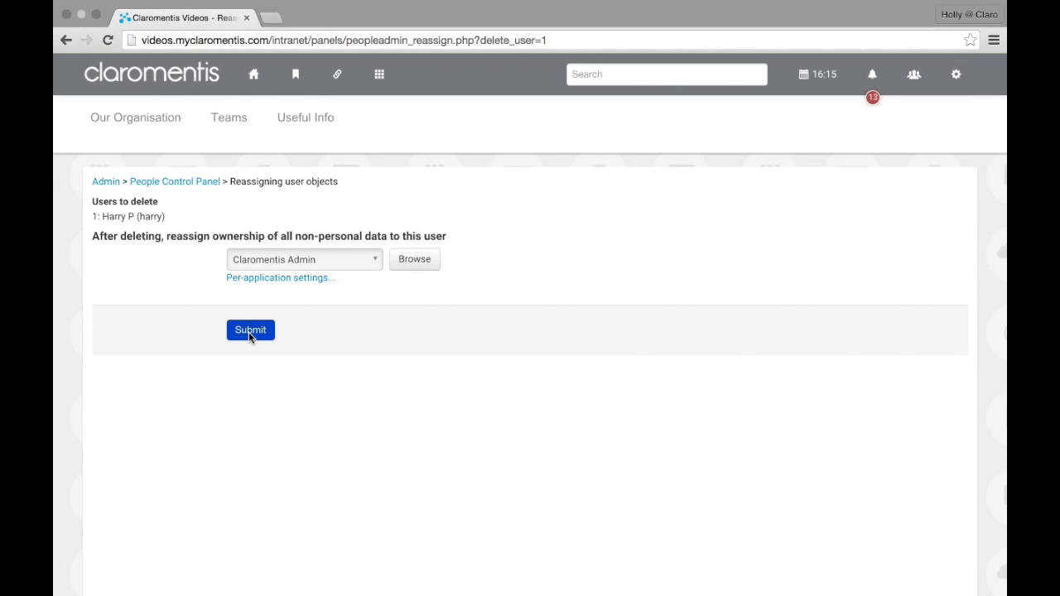
{"action": "left_click", "coordinate": [335, 259]}
{"action": "type", "text": "holl"}
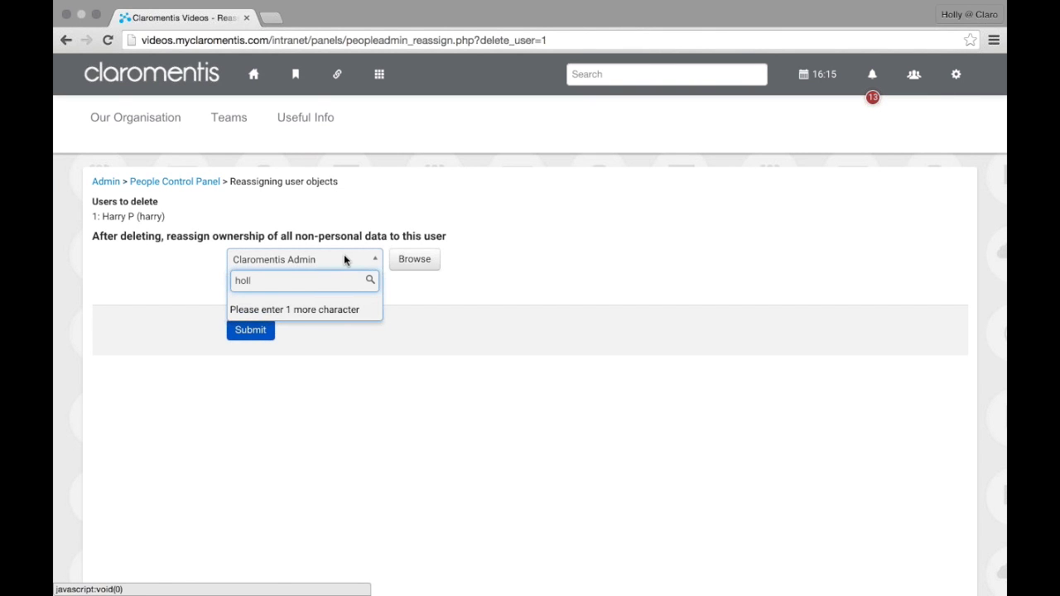
{"action": "type", "text": "y"}
{"action": "left_click", "coordinate": [301, 312]}
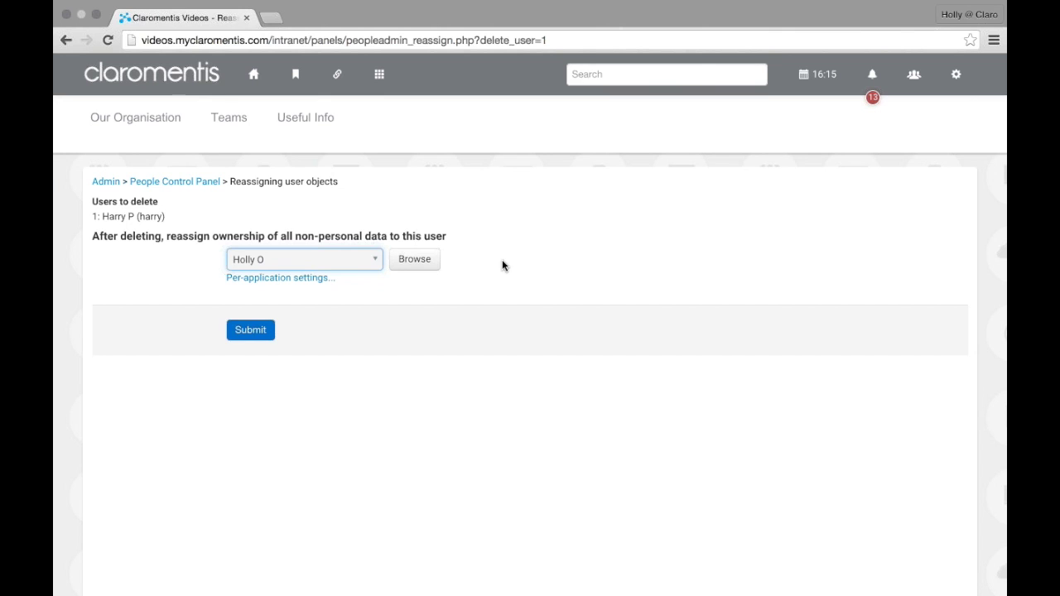
Examine the per-application settings for reassigning the deleted user's objects, from documents and calendars to room booking and news
{"action": "left_click", "coordinate": [281, 277]}
{"action": "scroll", "coordinate": [672, 304], "scroll_direction": "down", "scroll_amount": 1}
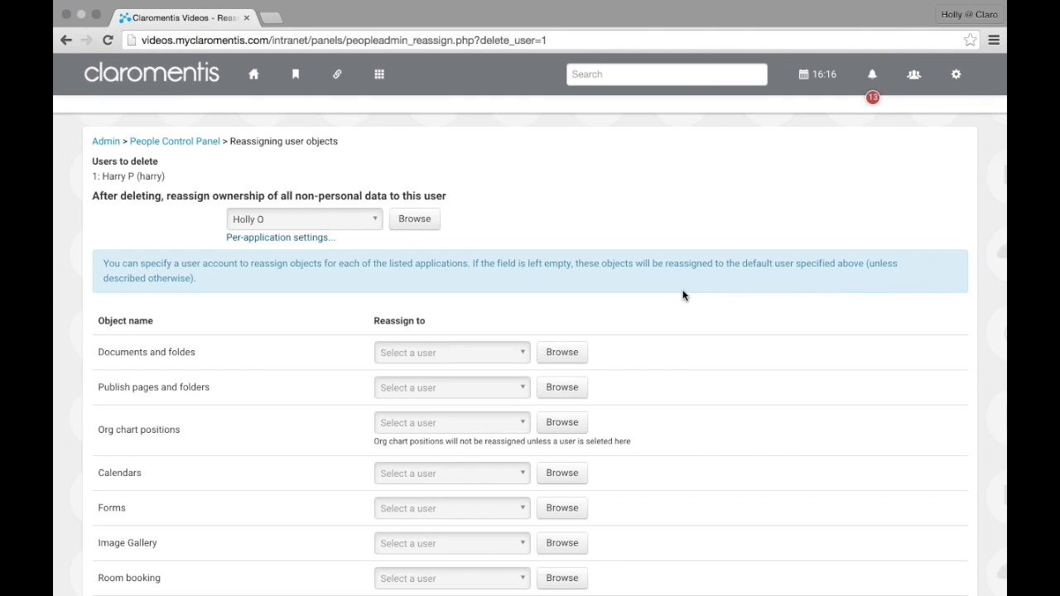
{"action": "scroll", "coordinate": [255, 282], "scroll_direction": "down", "scroll_amount": 3}
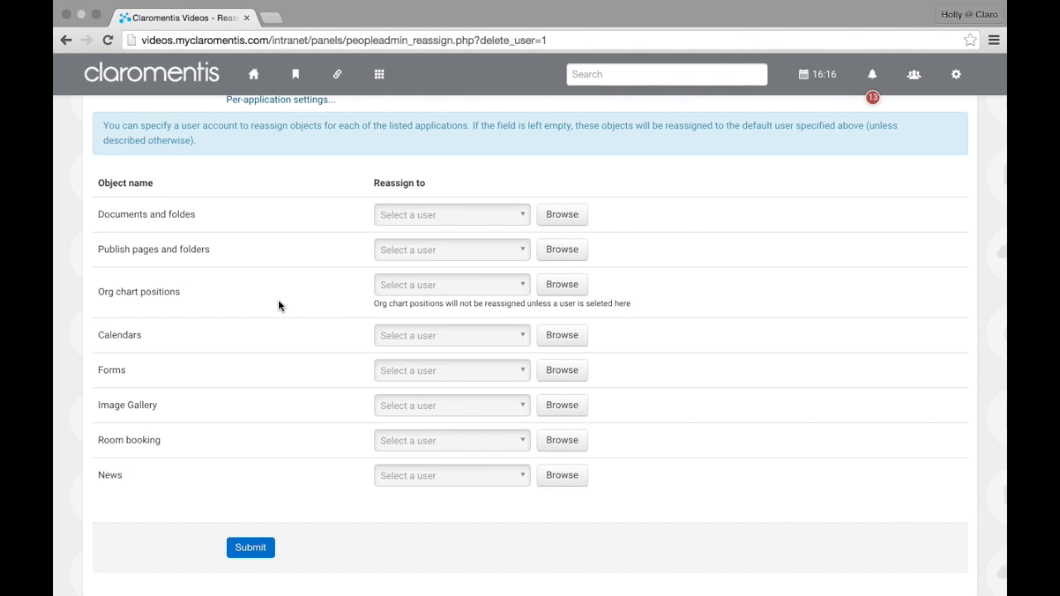
{"action": "scroll", "coordinate": [282, 305], "scroll_direction": "up", "scroll_amount": 3}
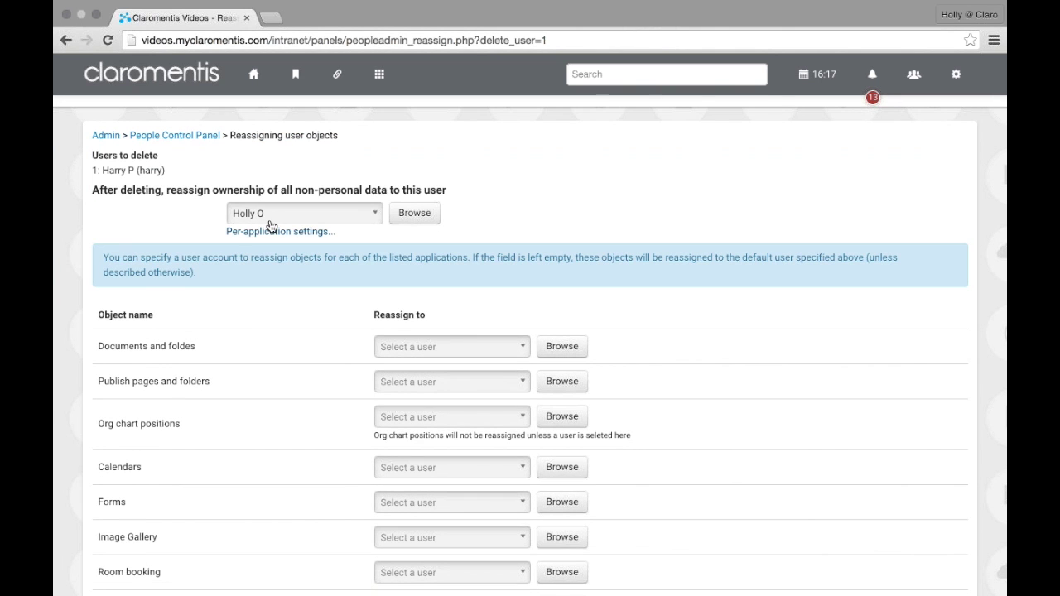
{"action": "scroll", "coordinate": [269, 219], "scroll_direction": "down", "scroll_amount": 3}
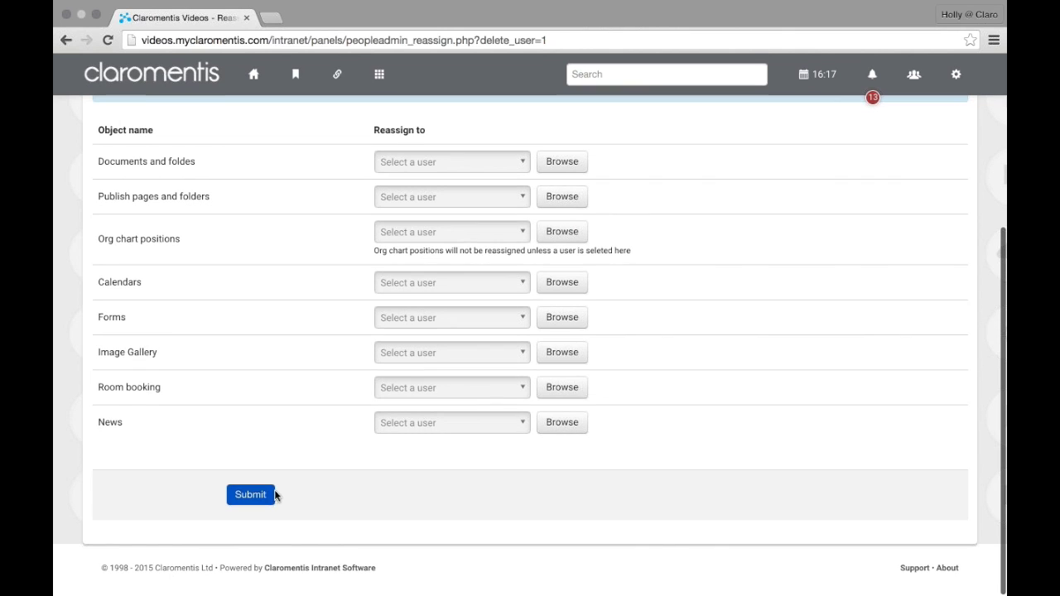
{"action": "scroll", "coordinate": [274, 207], "scroll_direction": "up", "scroll_amount": 2}
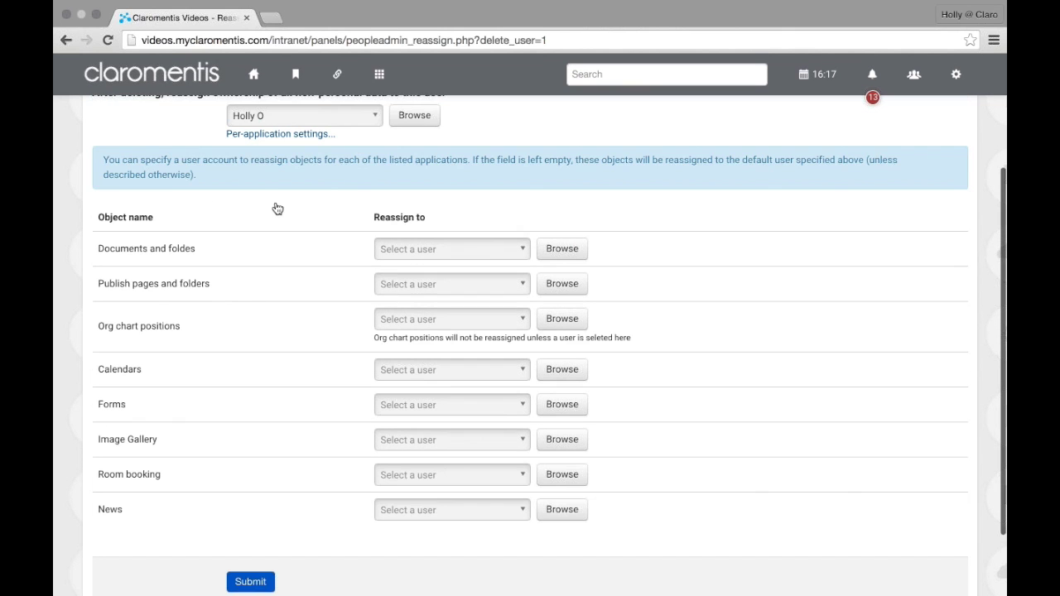
Submit the deletion without any per-application reassignments and check the remaining users in the list
{"action": "left_click", "coordinate": [278, 134]}
{"action": "left_click", "coordinate": [249, 261]}
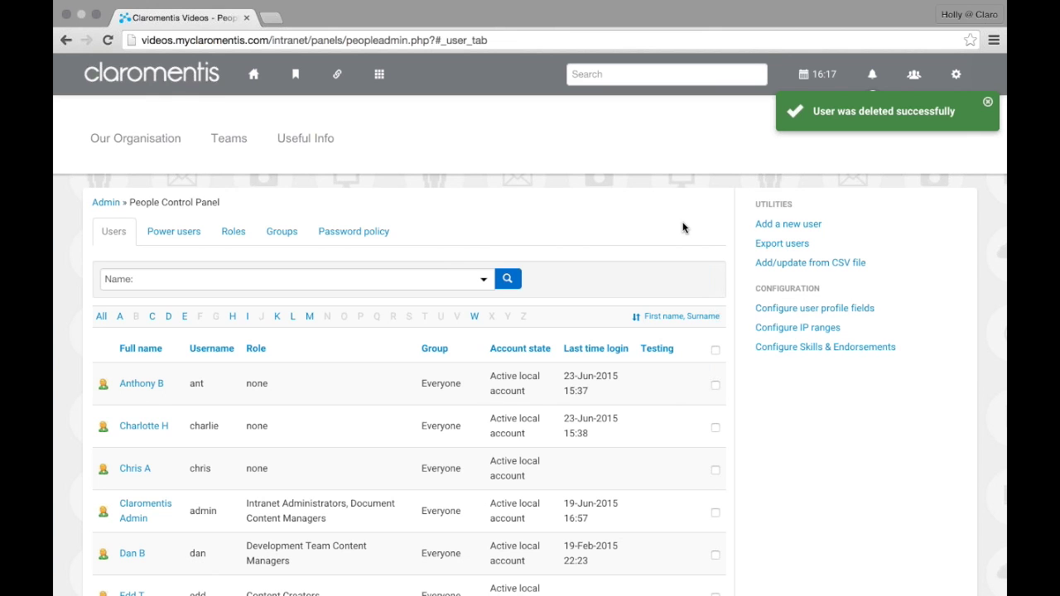
{"action": "scroll", "coordinate": [651, 239], "scroll_direction": "down", "scroll_amount": 3}
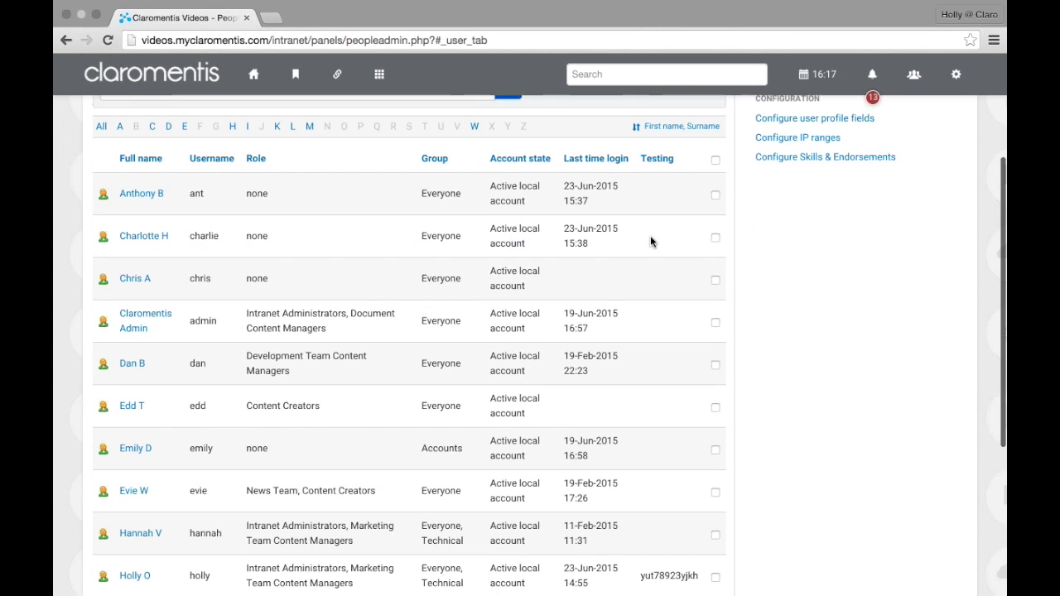
{"action": "scroll", "coordinate": [651, 241], "scroll_direction": "down", "scroll_amount": 3}
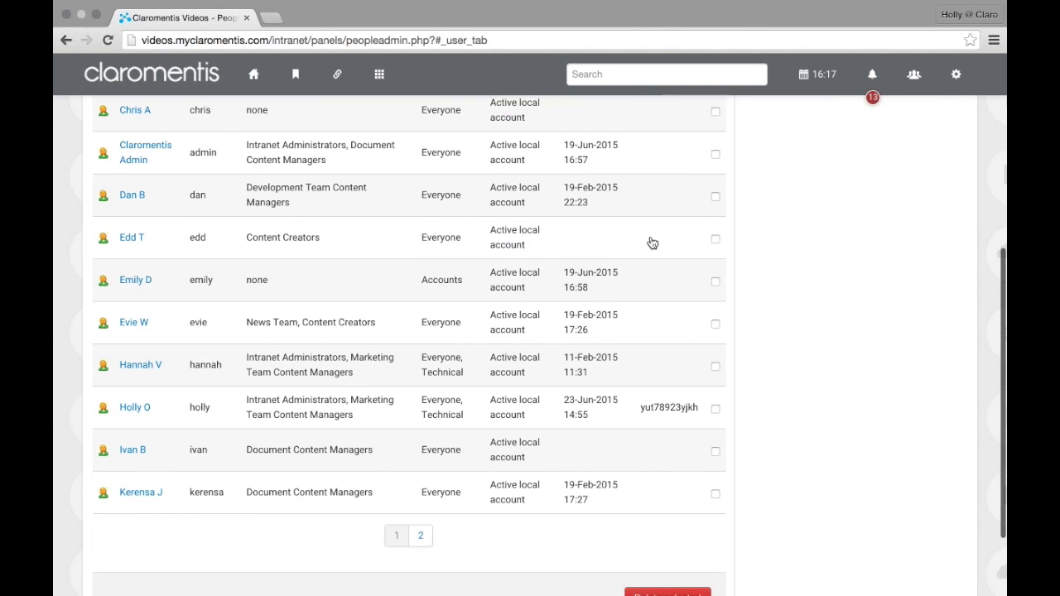
{"action": "scroll", "coordinate": [651, 241], "scroll_direction": "up", "scroll_amount": 5}
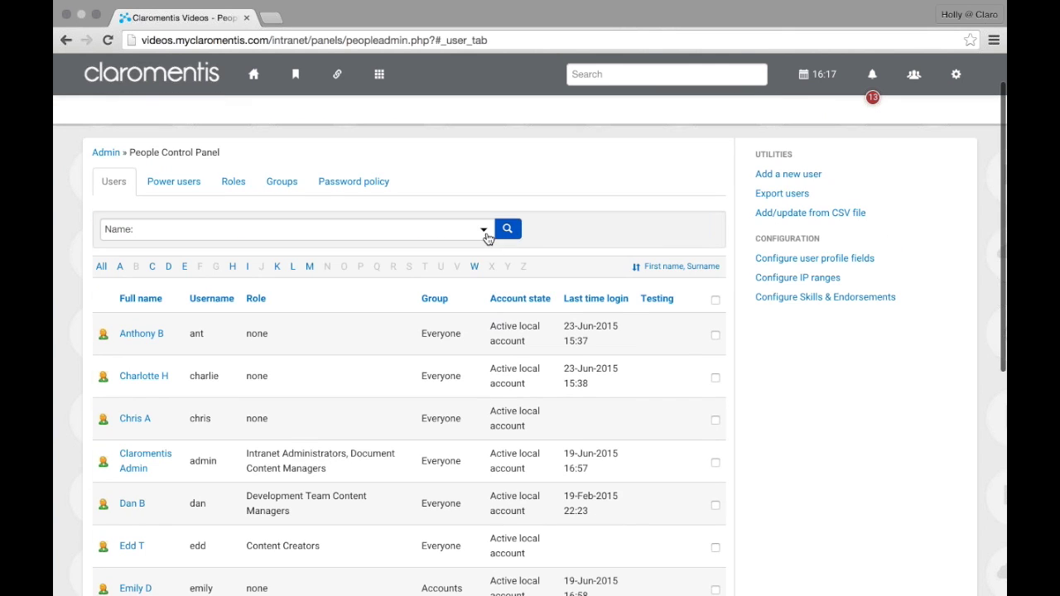
Check for any remaining users with the Blocked account state through the advanced search, and clear the search again
{"action": "left_click", "coordinate": [485, 234]}
{"action": "scroll", "coordinate": [372, 391], "scroll_direction": "down", "scroll_amount": 2}
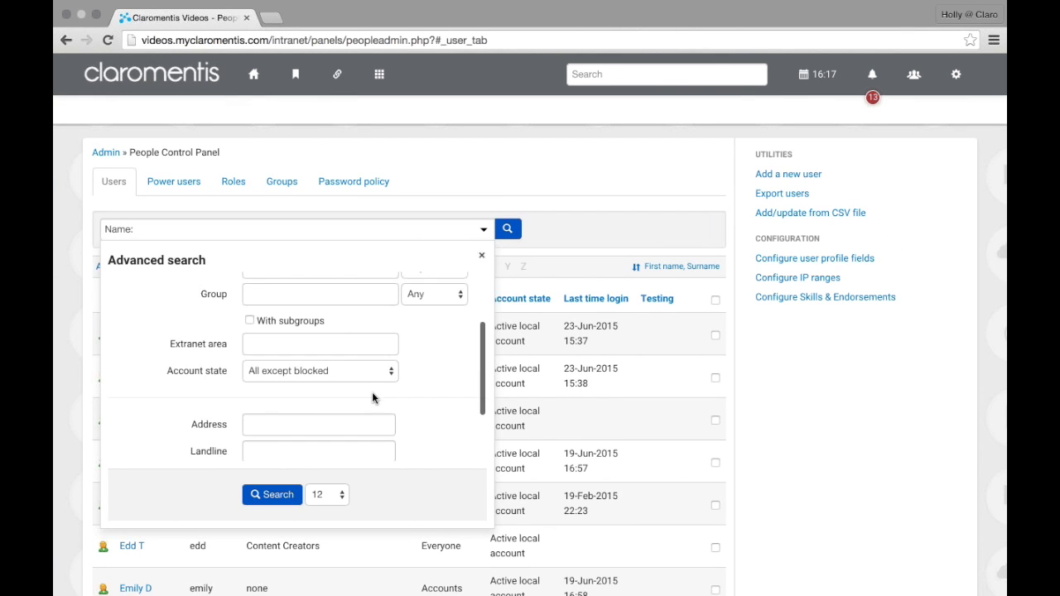
{"action": "scroll", "coordinate": [372, 391], "scroll_direction": "down", "scroll_amount": 2}
{"action": "left_click", "coordinate": [352, 303]}
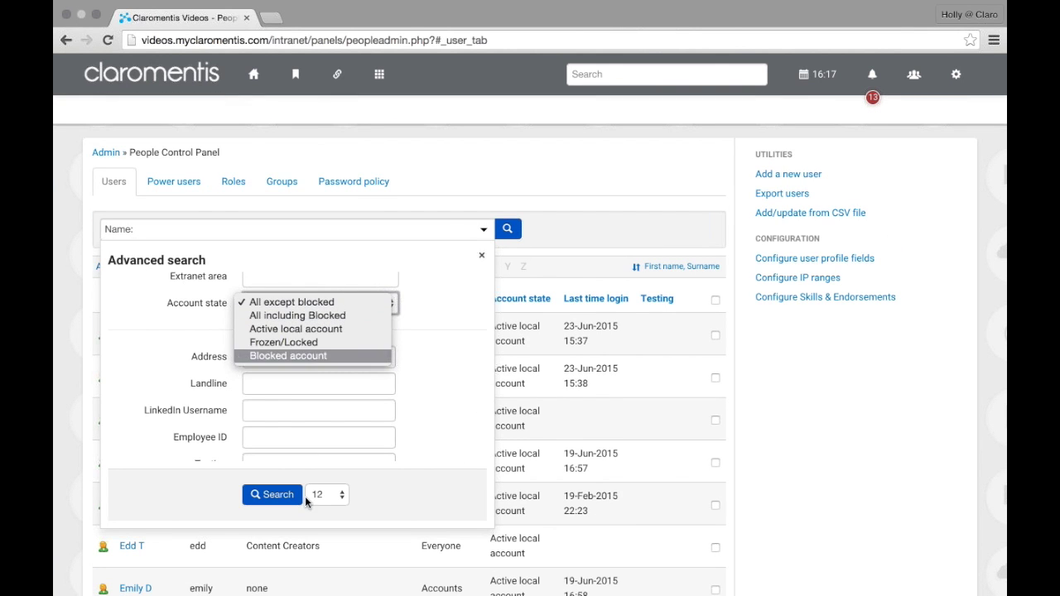
{"action": "left_click", "coordinate": [288, 355]}
{"action": "left_click", "coordinate": [284, 494]}
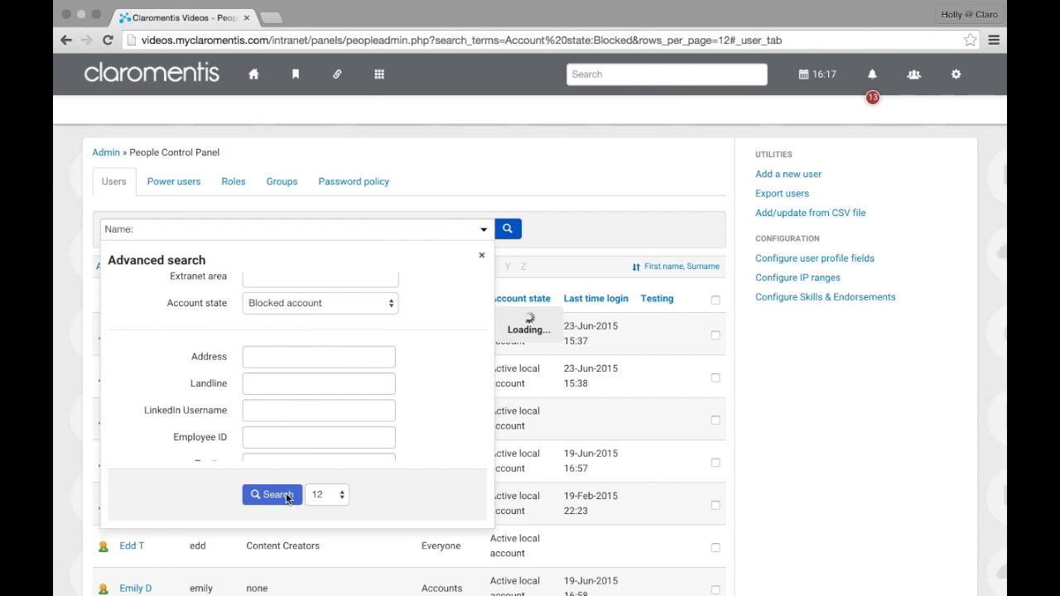
{"action": "left_click_drag", "start_coordinate": [228, 226], "coordinate": [54, 214]}
{"action": "key", "text": "BackSpace"}
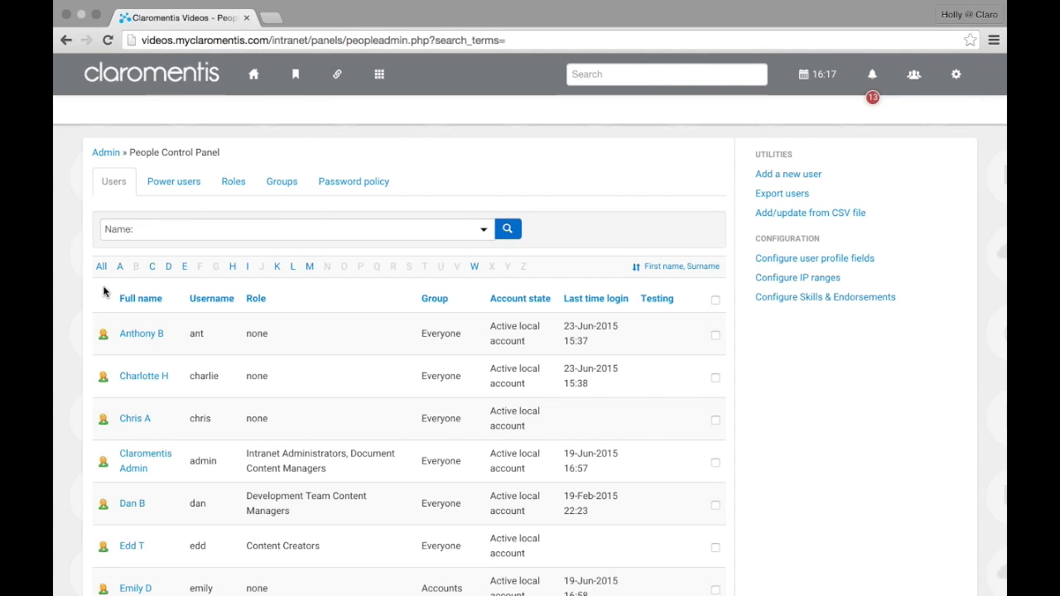
Look through the user list down to the signed-in administrator's entry, checking roles, groups and account states
{"action": "scroll", "coordinate": [198, 402], "scroll_direction": "down", "scroll_amount": 3}
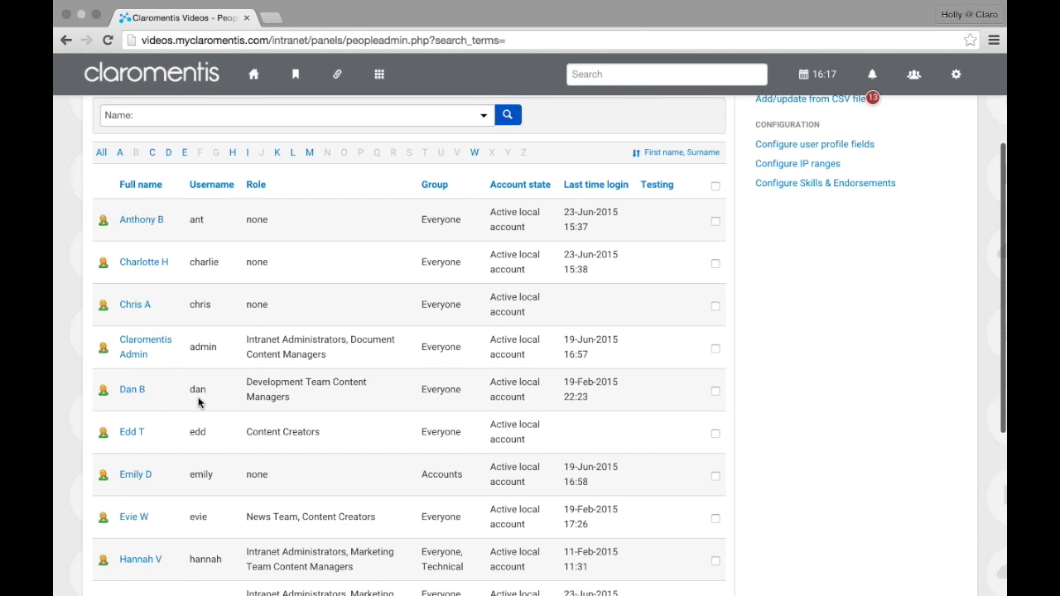
{"action": "scroll", "coordinate": [199, 401], "scroll_direction": "down", "scroll_amount": 2}
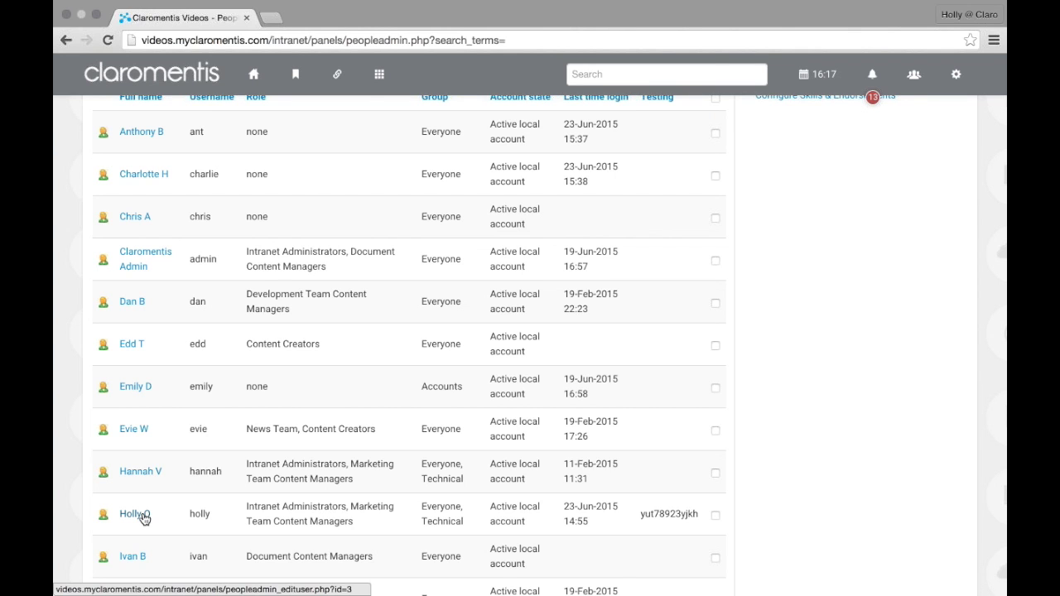
{"action": "left_click", "coordinate": [141, 514]}
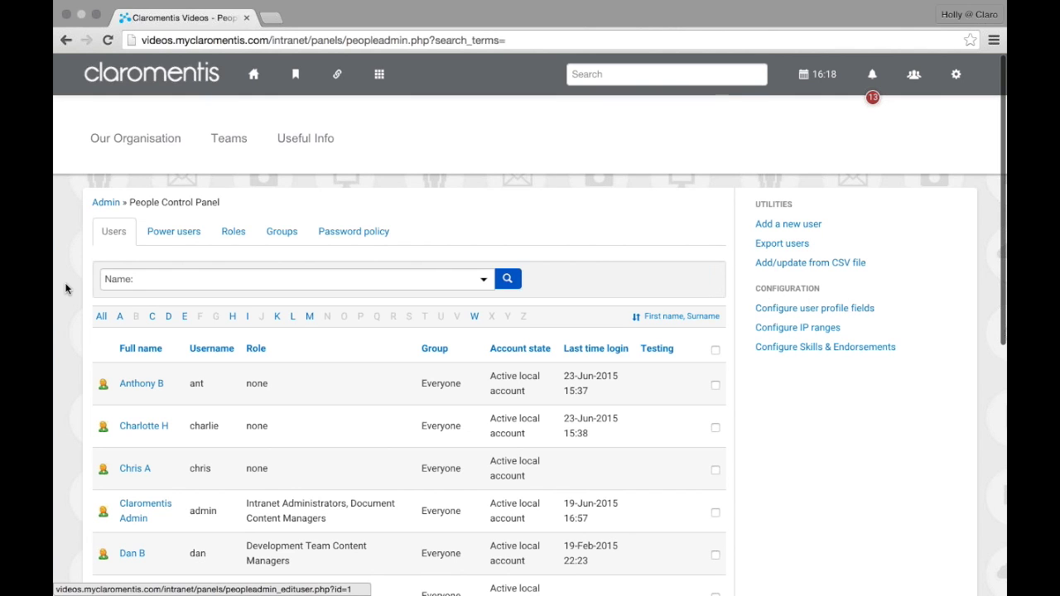
Return to the intranet homepage and open the People Control Panel from the Admin area
{"action": "left_click", "coordinate": [254, 81]}
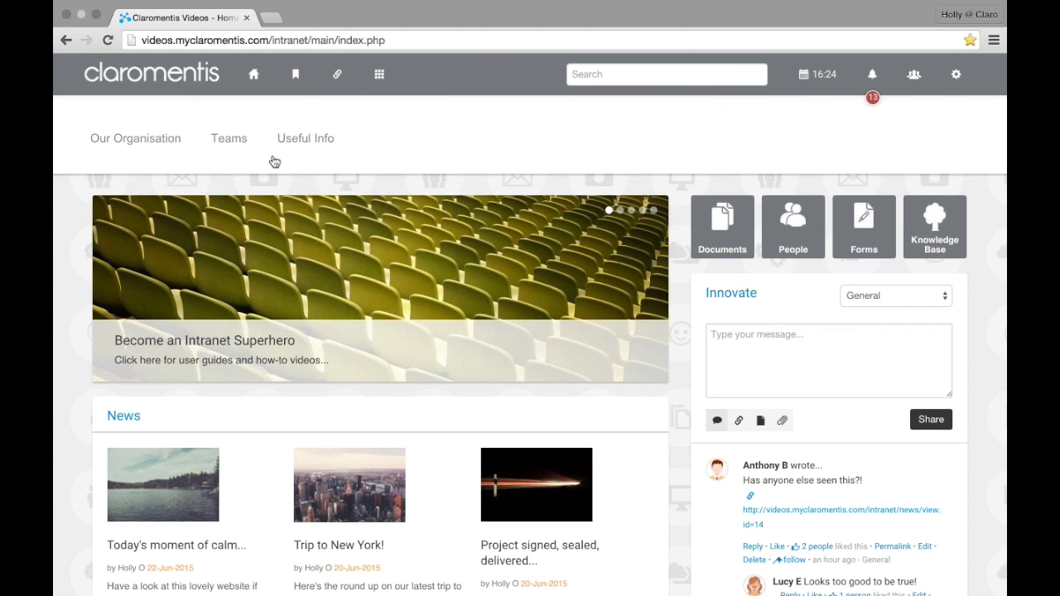
{"action": "left_click", "coordinate": [378, 73]}
{"action": "left_click", "coordinate": [449, 366]}
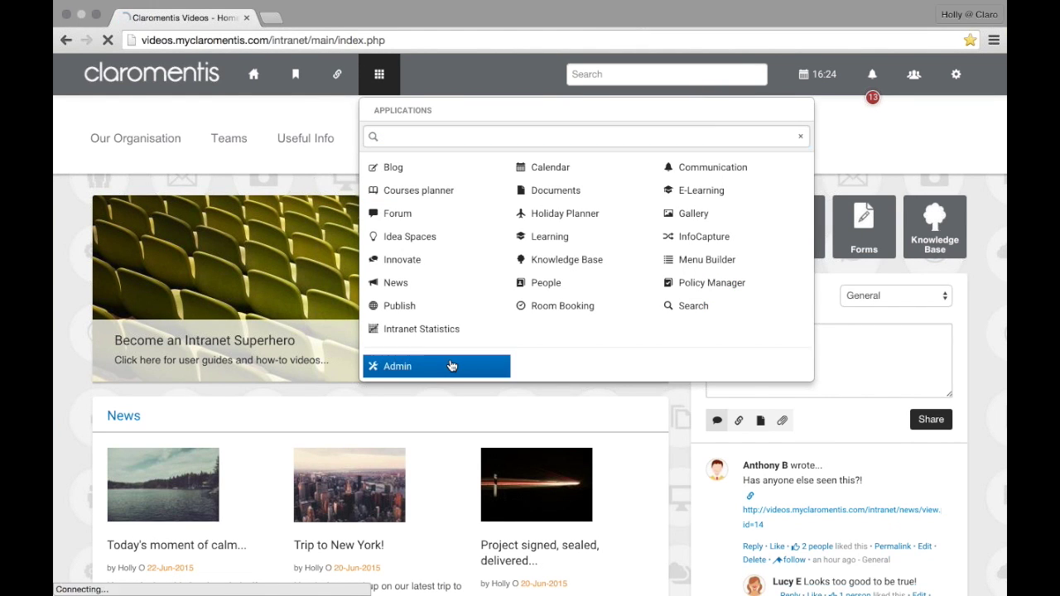
{"action": "scroll", "coordinate": [464, 370], "scroll_direction": "down", "scroll_amount": 5}
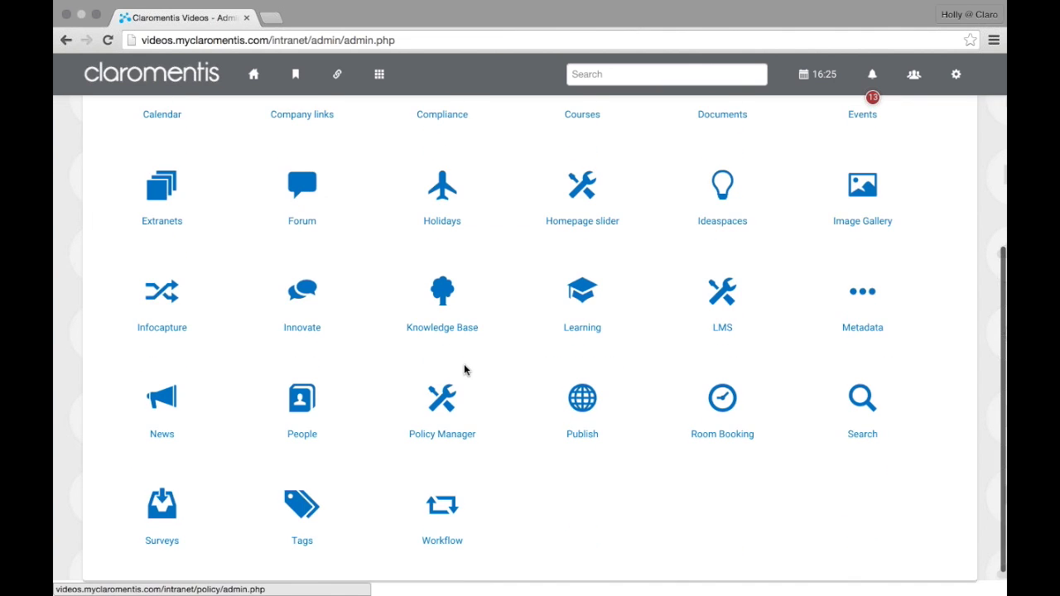
{"action": "left_click", "coordinate": [308, 414]}
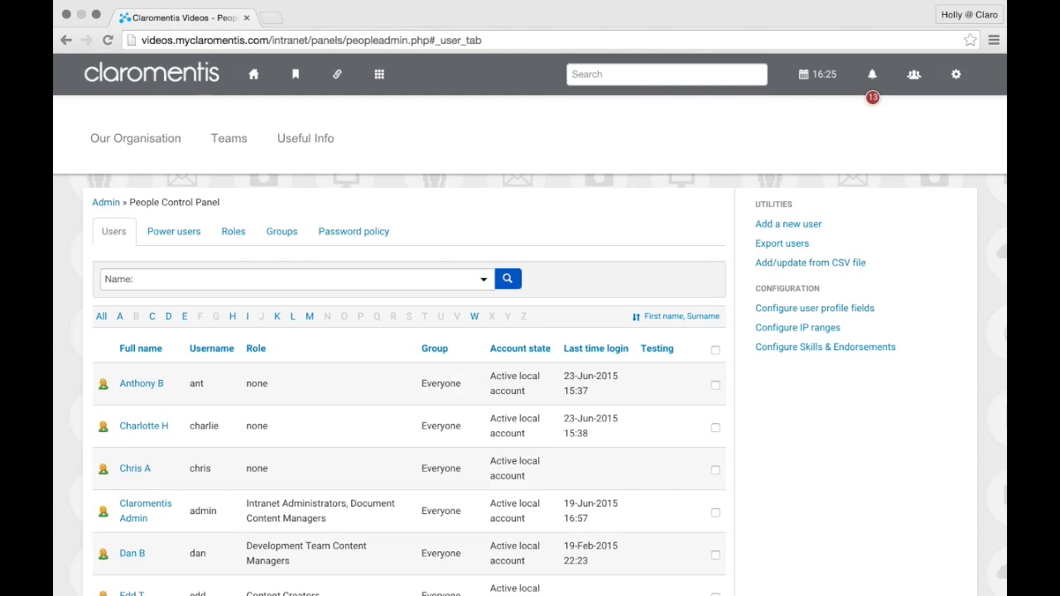
{"action": "key", "text": "XF86AudioLowerVolume"}
{"action": "key", "text": "XF86AudioLowerVolume"}
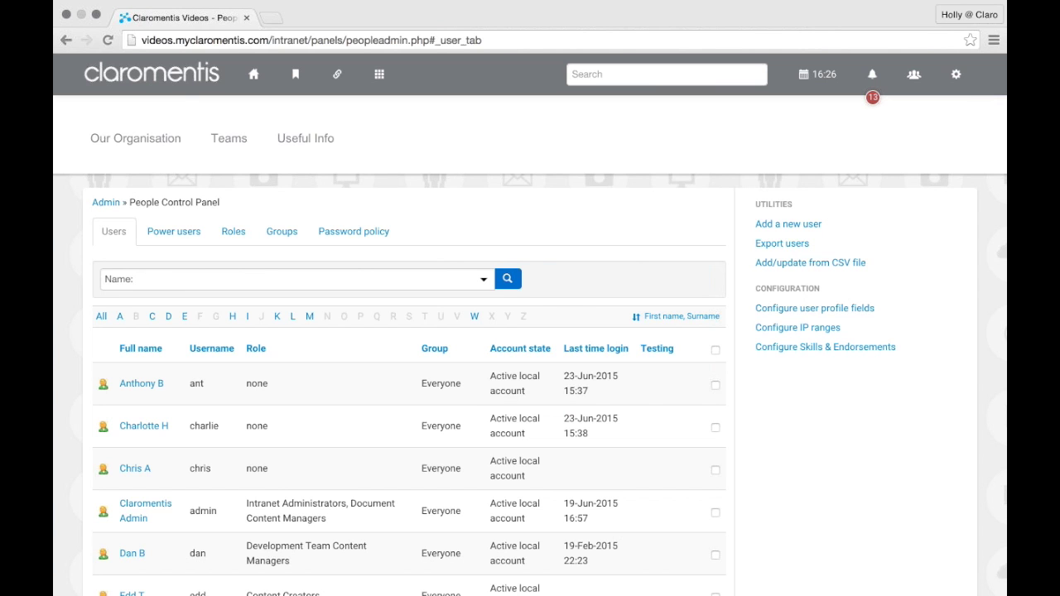
{"action": "left_click", "coordinate": [797, 247]}
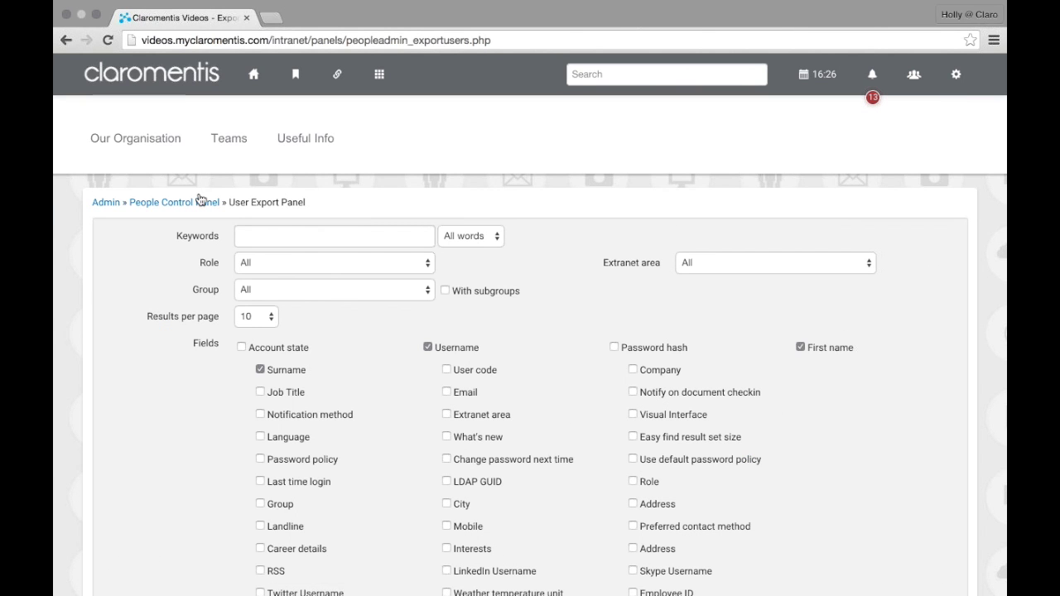
{"action": "left_click", "coordinate": [198, 202]}
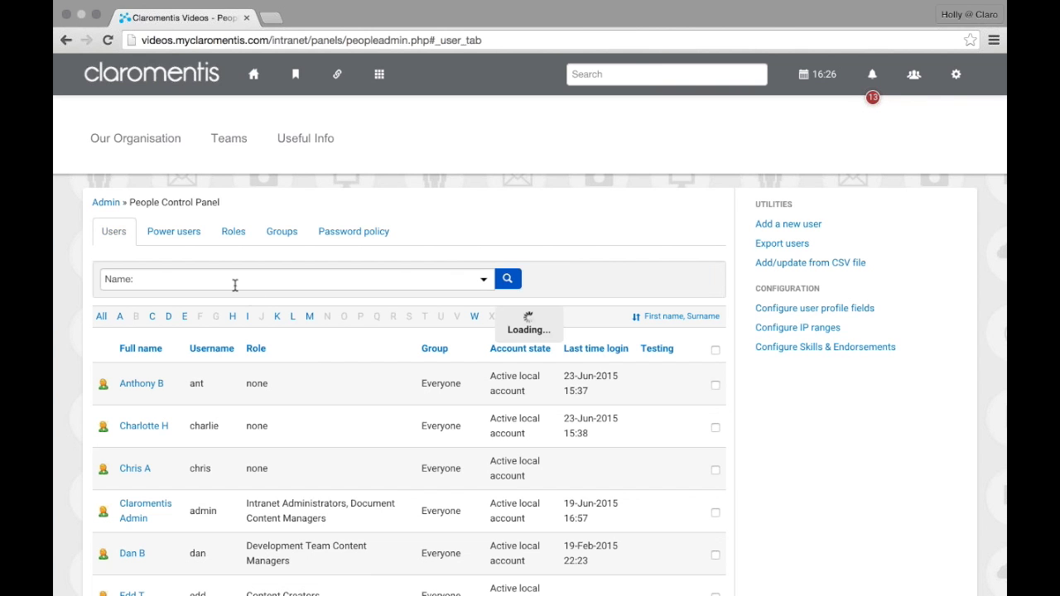
Set the account state of the first listed user, a Project Manager, to Blocked account and save the record
{"action": "left_click", "coordinate": [154, 386]}
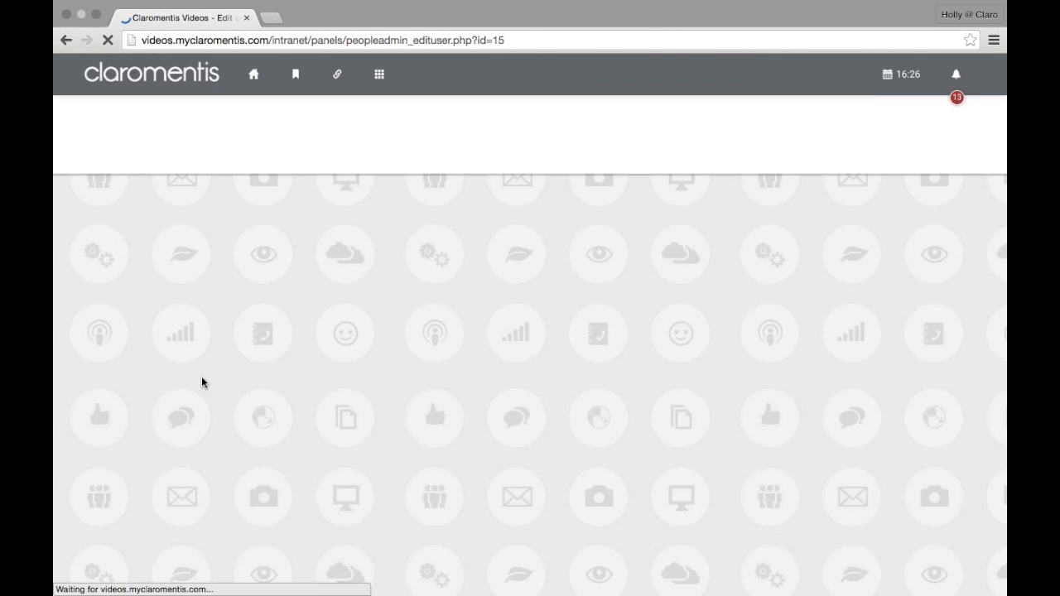
{"action": "left_click", "coordinate": [278, 327]}
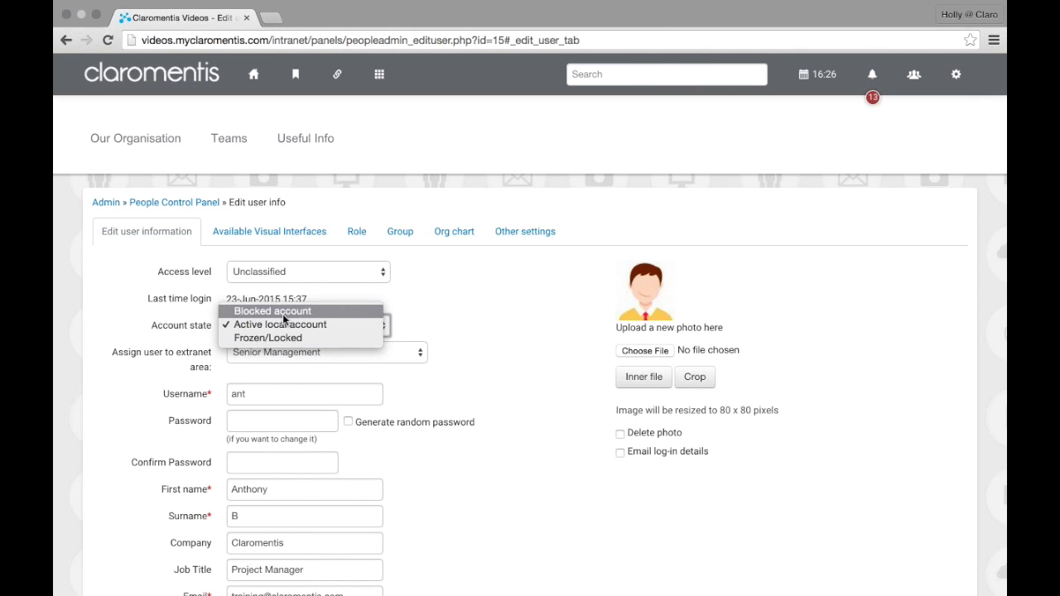
{"action": "left_click", "coordinate": [306, 382]}
{"action": "key", "text": "Return"}
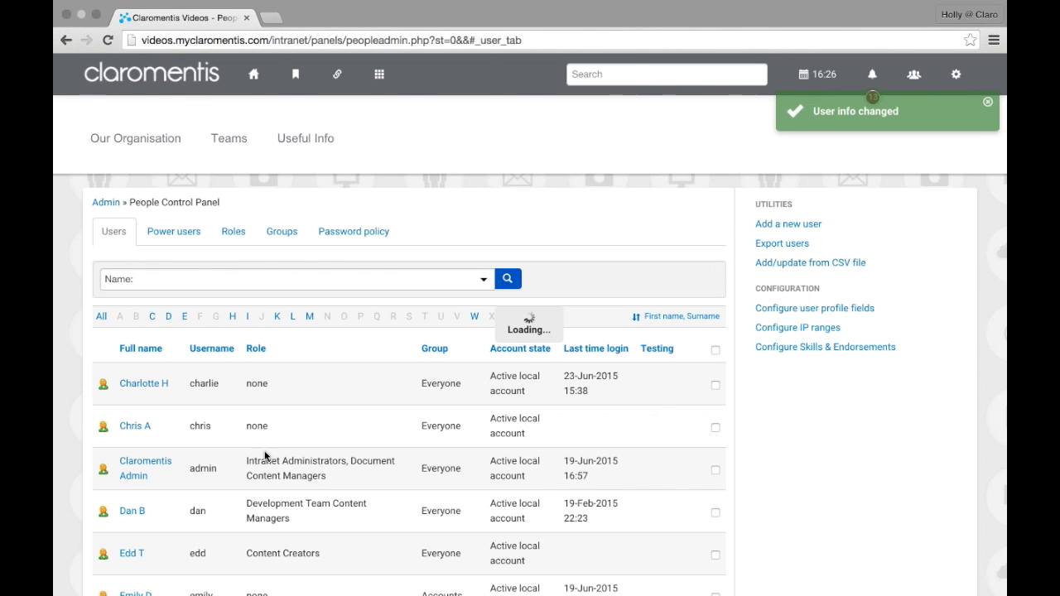
Block the account of the Business Development Director at the top of the user list and save the change
{"action": "scroll", "coordinate": [165, 356], "scroll_direction": "down", "scroll_amount": 1}
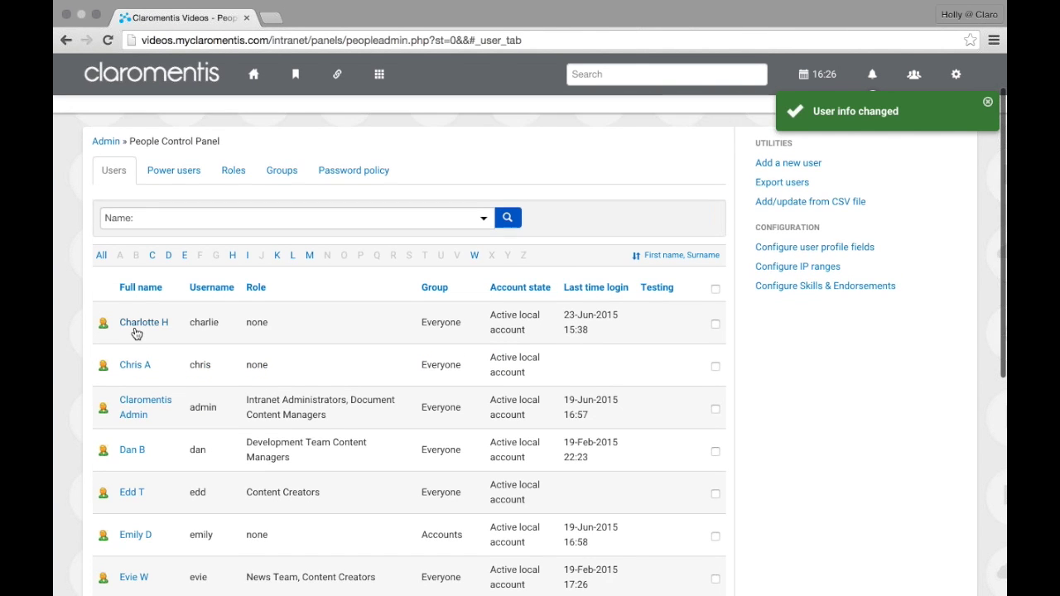
{"action": "left_click", "coordinate": [137, 331]}
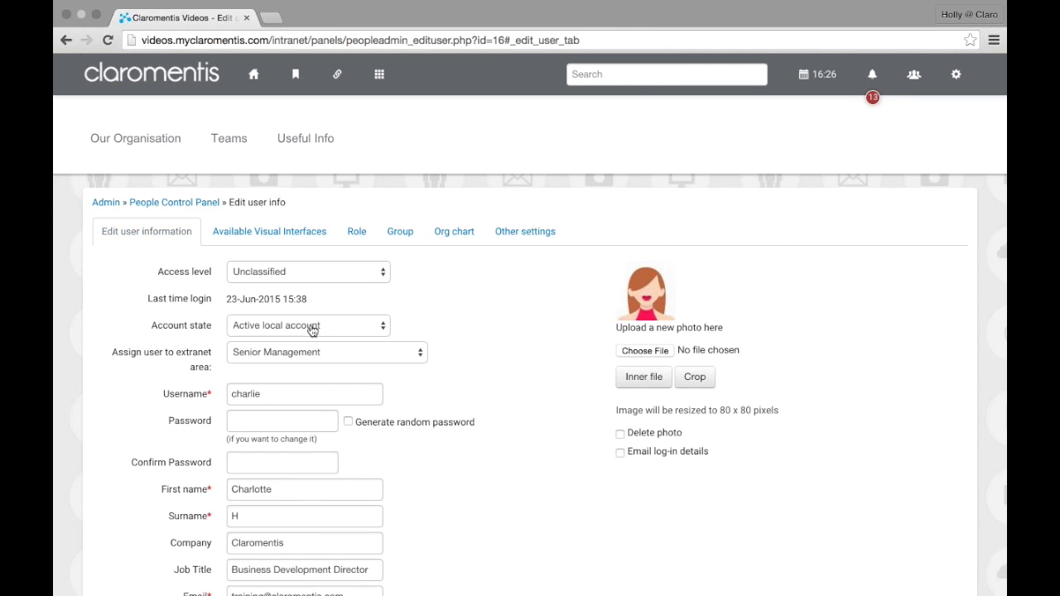
{"action": "left_click", "coordinate": [314, 324]}
{"action": "left_click", "coordinate": [318, 315]}
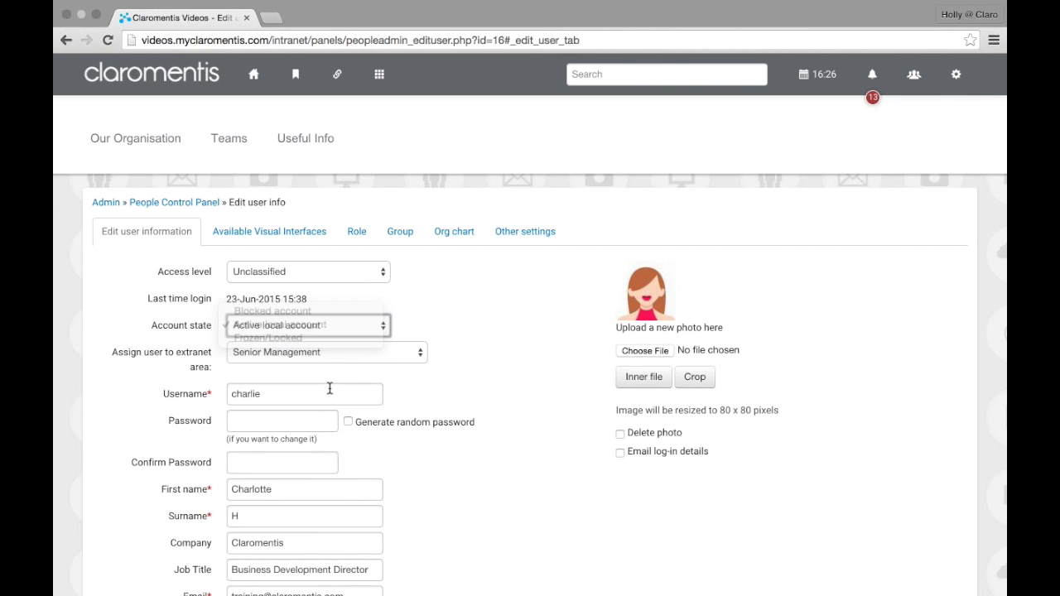
{"action": "scroll", "coordinate": [328, 390], "scroll_direction": "down", "scroll_amount": 10}
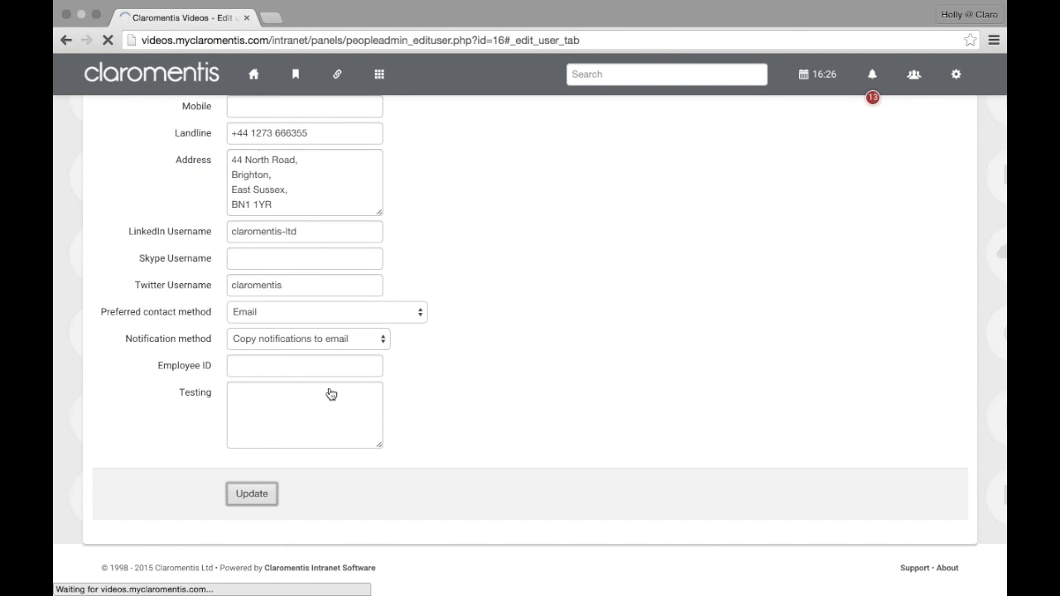
{"action": "left_click", "coordinate": [251, 494]}
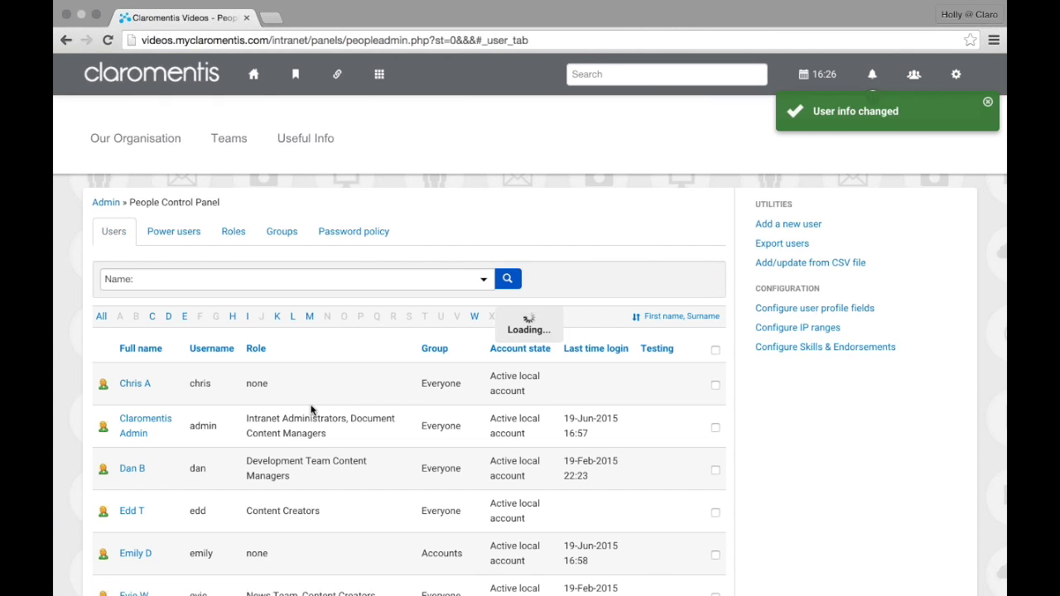
Open the User Export Panel, add the Account state field to the export and apply the filter
{"action": "left_click", "coordinate": [782, 246]}
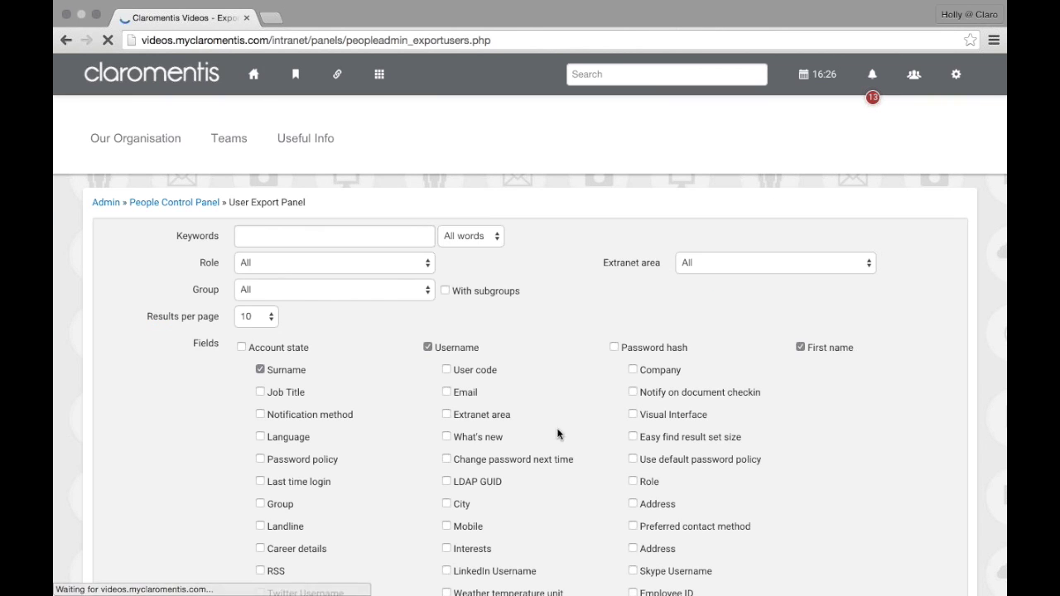
{"action": "scroll", "coordinate": [539, 383], "scroll_direction": "down", "scroll_amount": 3}
{"action": "left_click", "coordinate": [280, 245]}
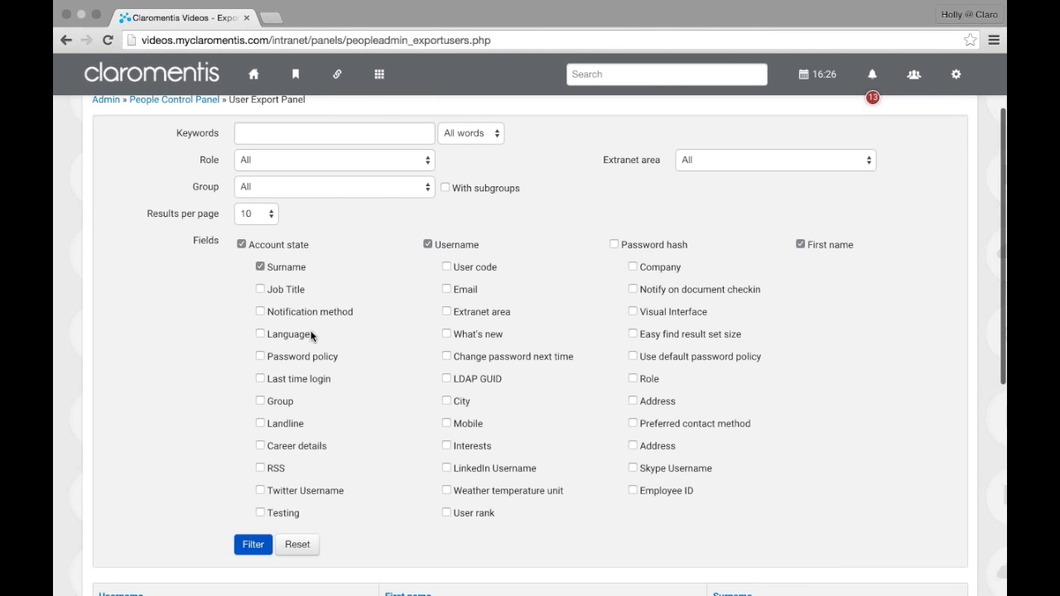
{"action": "scroll", "coordinate": [255, 428], "scroll_direction": "down", "scroll_amount": 3}
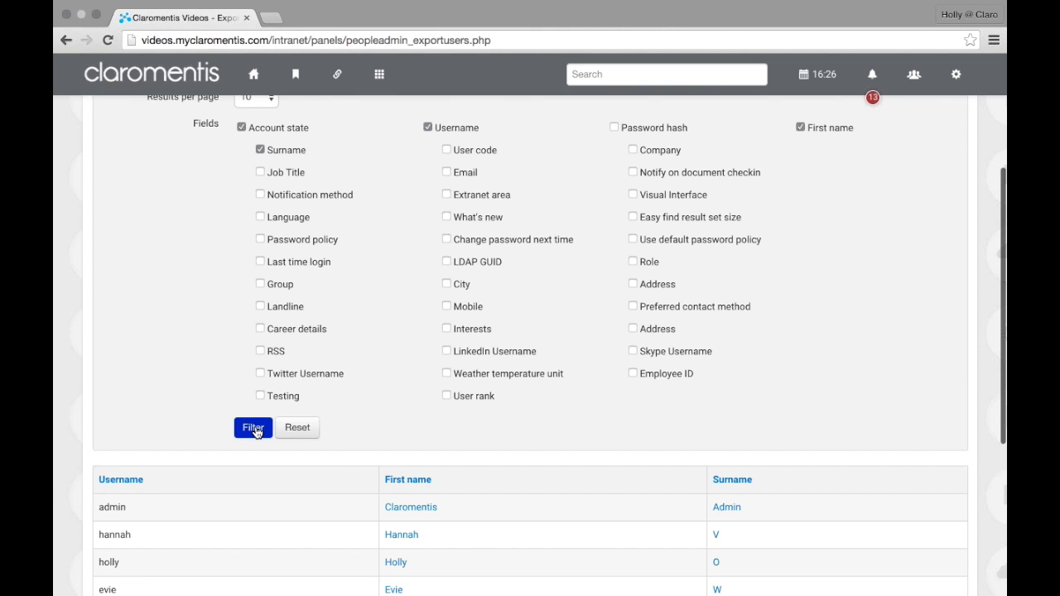
{"action": "left_click", "coordinate": [253, 428]}
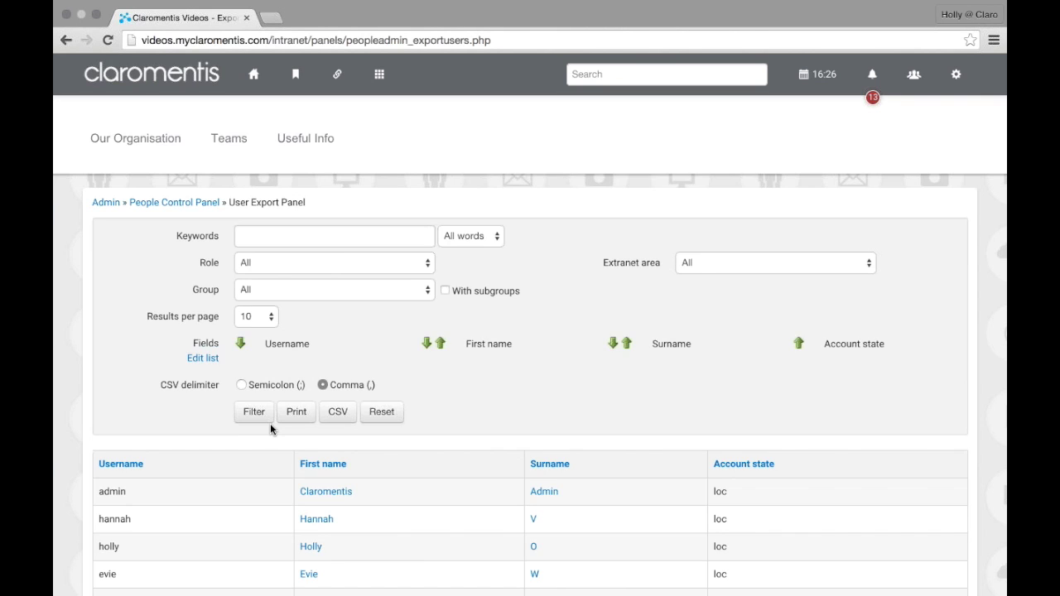
Review the filtered users and export them as a comma-delimited CSV file
{"action": "scroll", "coordinate": [270, 429], "scroll_direction": "down", "scroll_amount": 5}
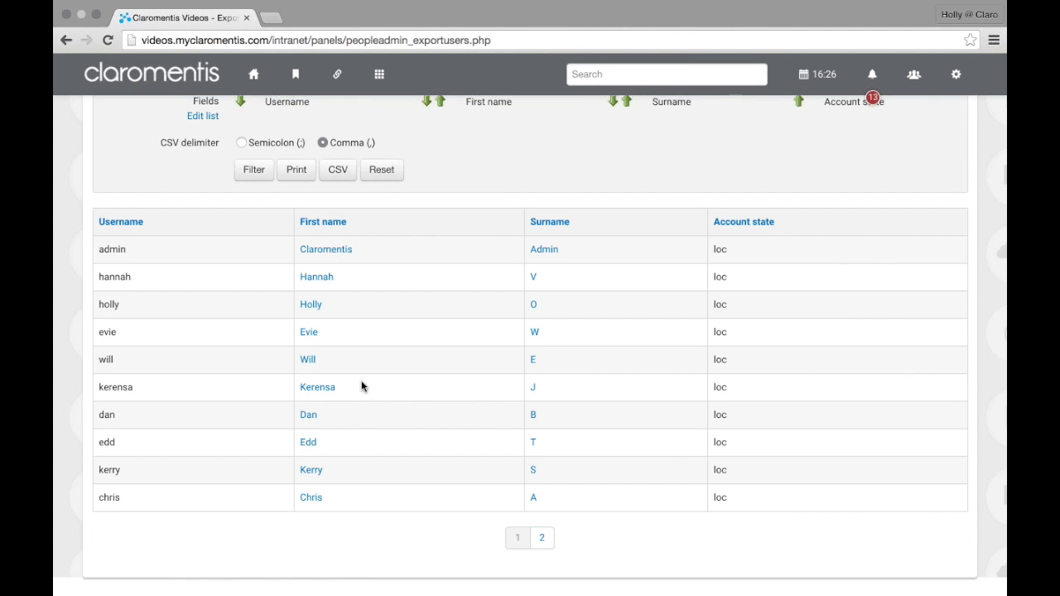
{"action": "scroll", "coordinate": [361, 385], "scroll_direction": "up", "scroll_amount": 1}
{"action": "left_click", "coordinate": [339, 190]}
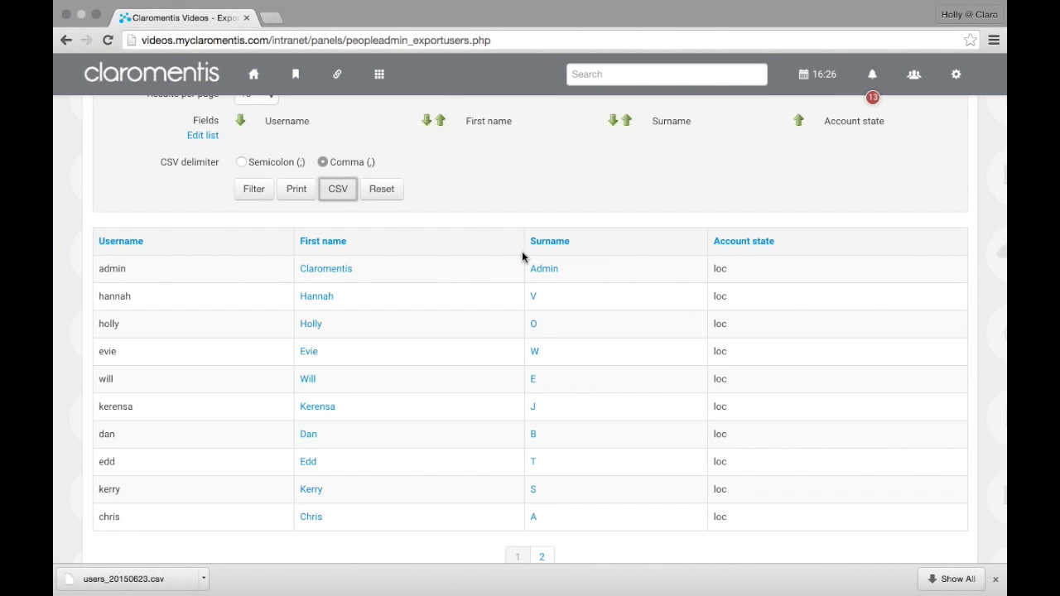
Reapply the export filter and check the account state column of the listed users
{"action": "scroll", "coordinate": [522, 253], "scroll_direction": "up", "scroll_amount": 3}
{"action": "left_click", "coordinate": [270, 317]}
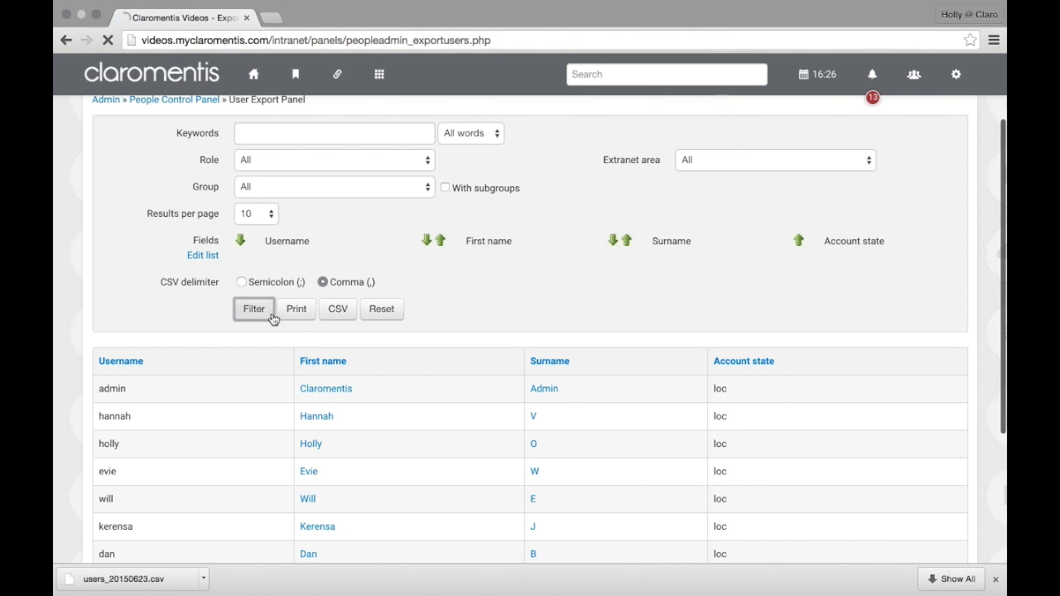
{"action": "scroll", "coordinate": [374, 308], "scroll_direction": "down", "scroll_amount": 4}
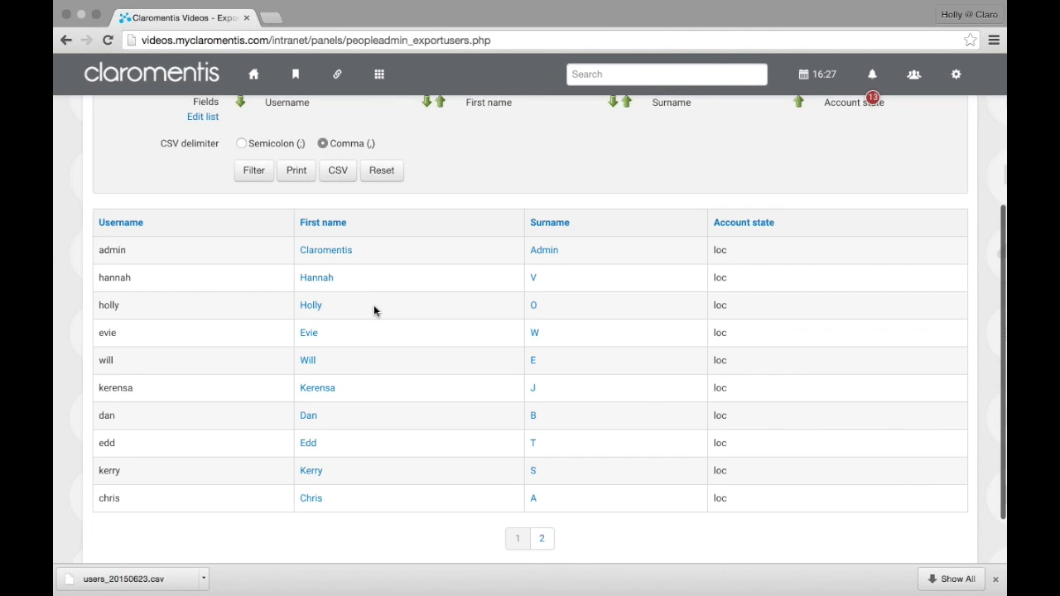
{"action": "scroll", "coordinate": [374, 311], "scroll_direction": "up", "scroll_amount": 2}
Edit the export field list to add Notification method and filter the users again
{"action": "left_click", "coordinate": [390, 265]}
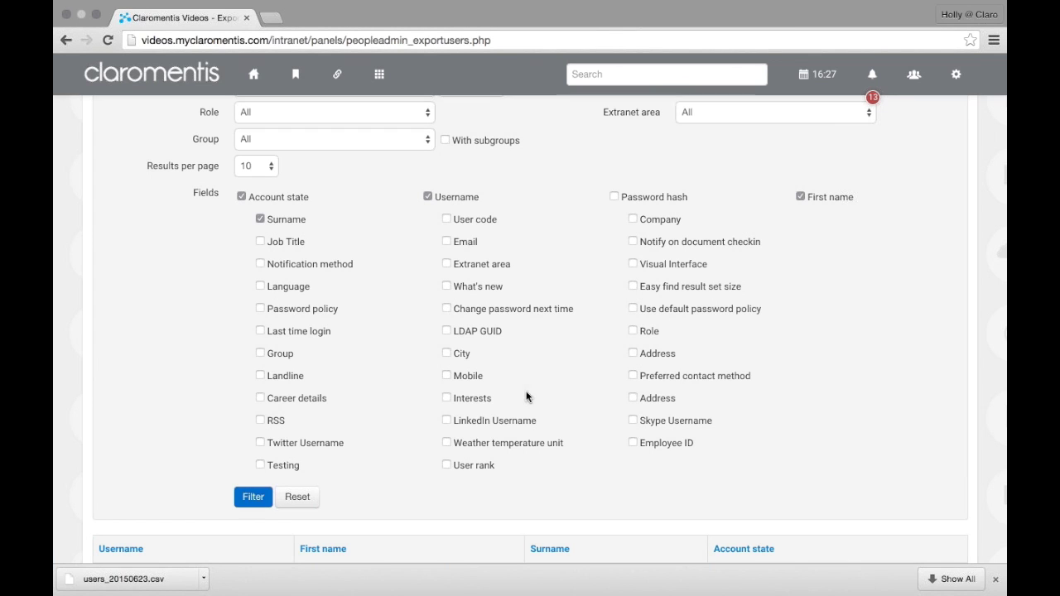
{"action": "left_click", "coordinate": [320, 265]}
{"action": "scroll", "coordinate": [363, 258], "scroll_direction": "down", "scroll_amount": 2}
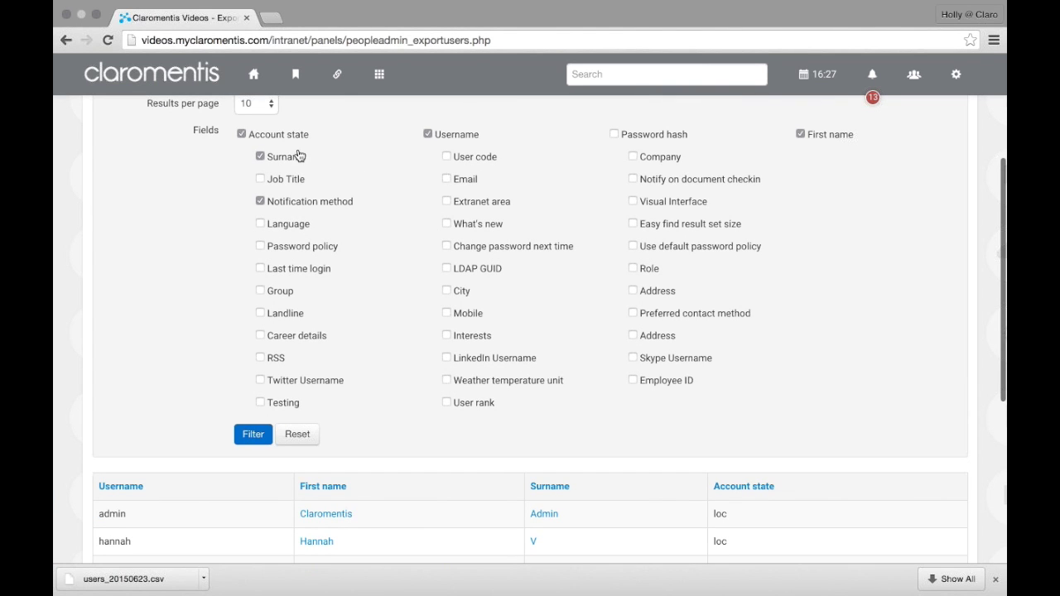
{"action": "scroll", "coordinate": [397, 194], "scroll_direction": "up", "scroll_amount": 4}
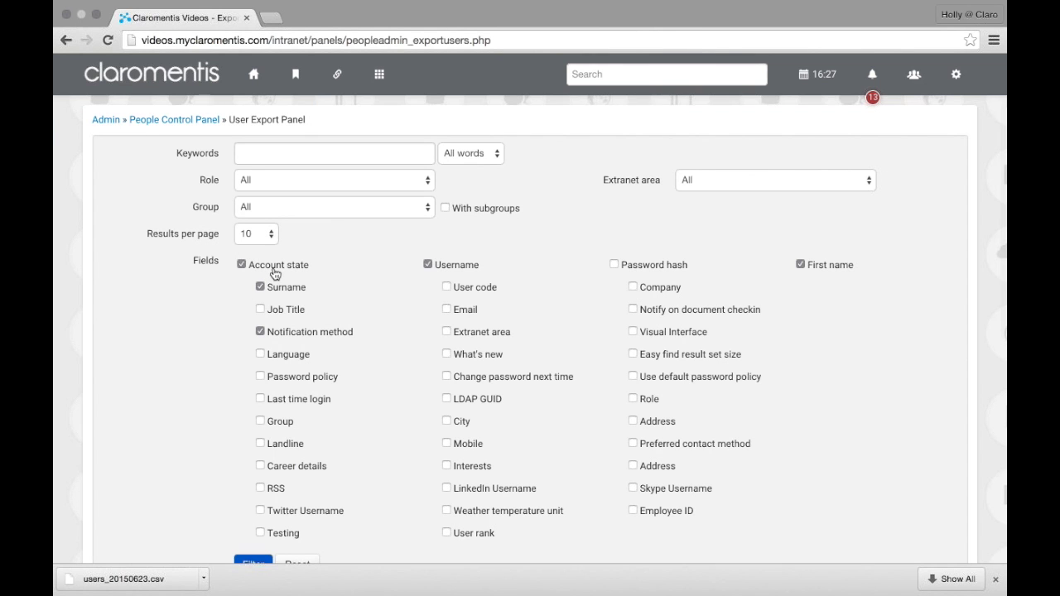
{"action": "scroll", "coordinate": [275, 275], "scroll_direction": "down", "scroll_amount": 12}
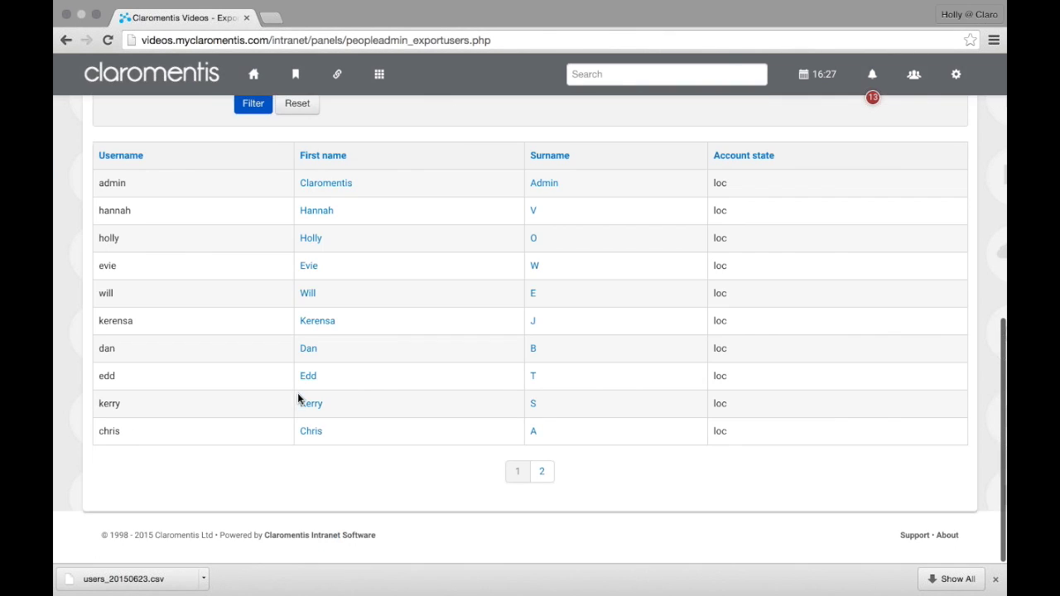
{"action": "left_click", "coordinate": [253, 102]}
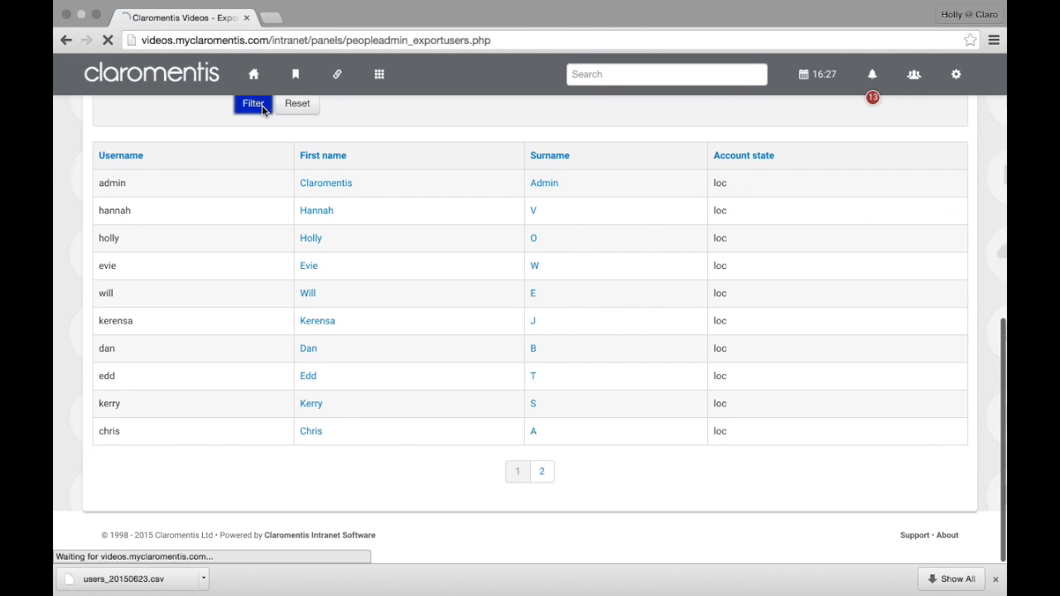
Check the account states on page 2 of the results and export the updated user list as a comma-delimited CSV
{"action": "scroll", "coordinate": [568, 256], "scroll_direction": "down", "scroll_amount": 5}
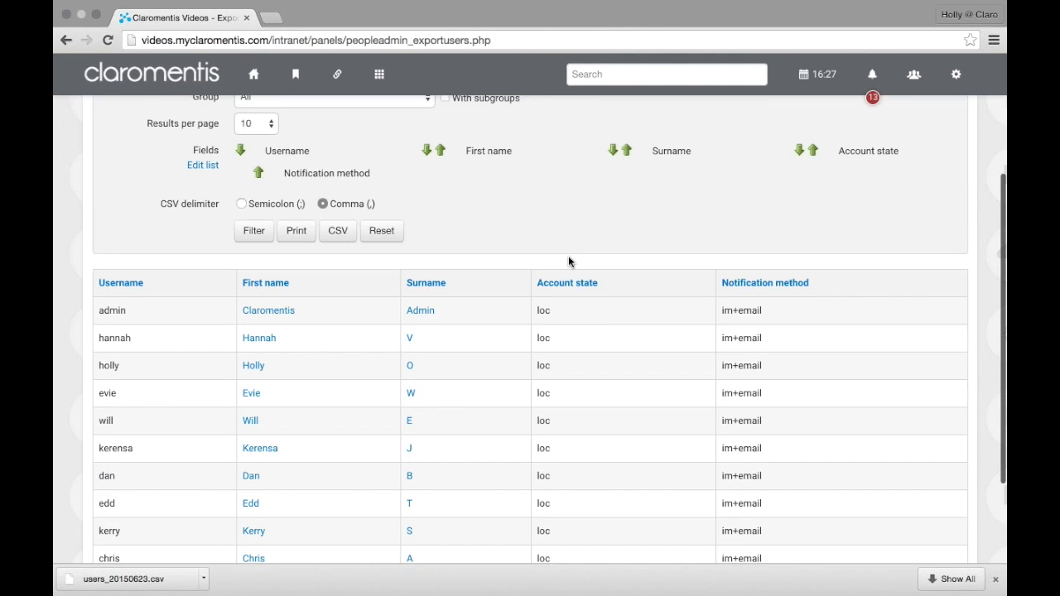
{"action": "left_click", "coordinate": [538, 482]}
{"action": "scroll", "coordinate": [536, 485], "scroll_direction": "down", "scroll_amount": 5}
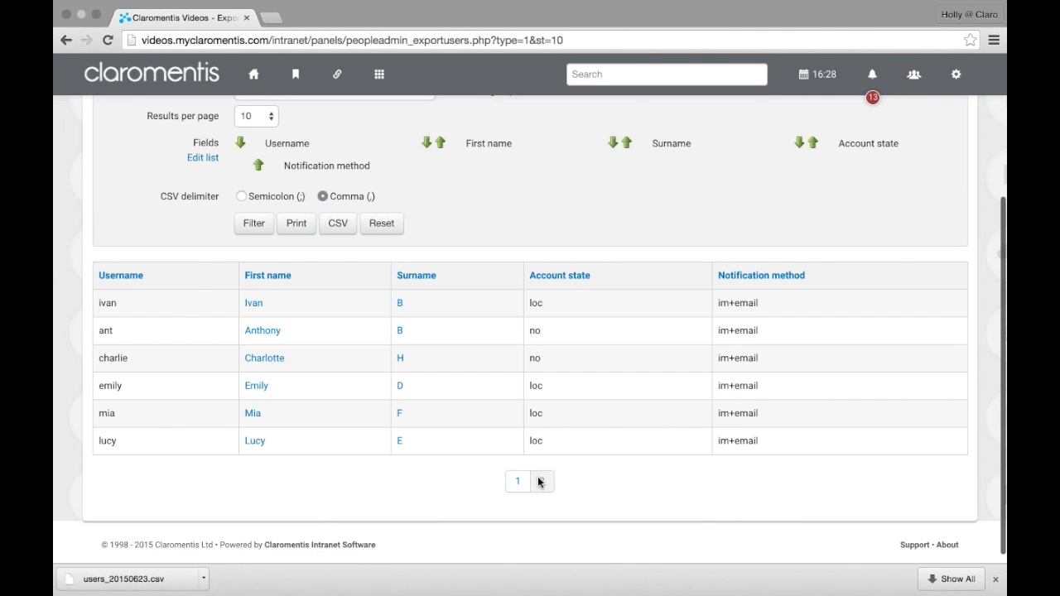
{"action": "scroll", "coordinate": [301, 282], "scroll_direction": "up", "scroll_amount": 1}
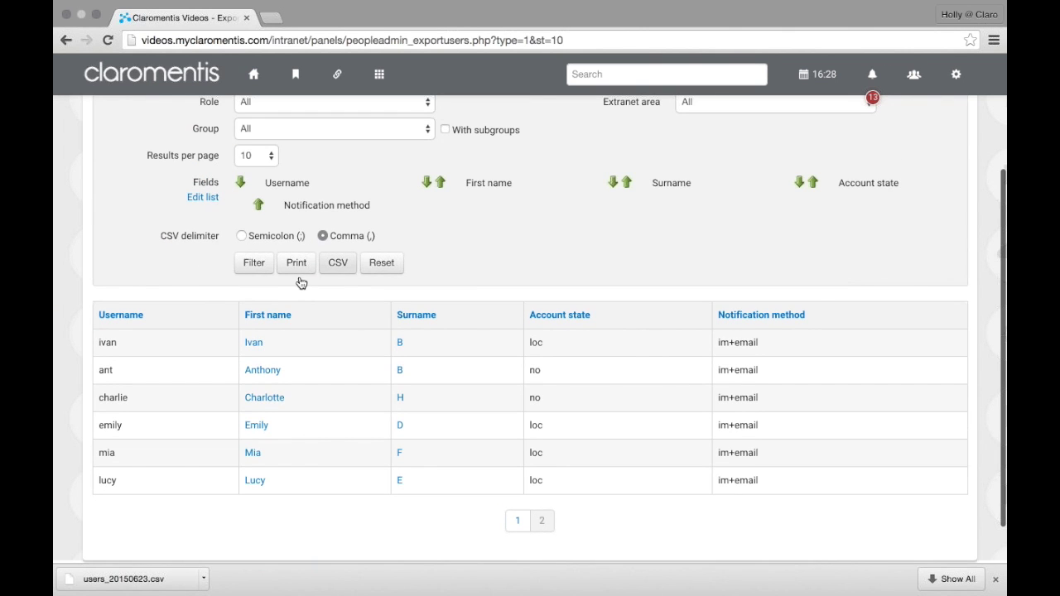
{"action": "left_click", "coordinate": [340, 263]}
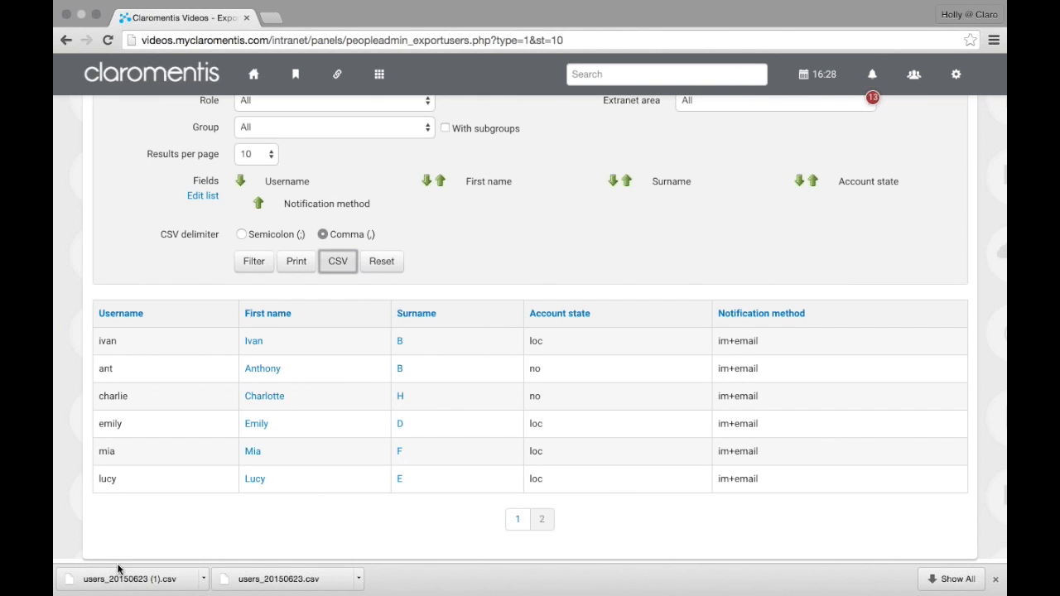
Check the Claromentis version in the Sysadmin panel of the Admin area and return to the user export page
{"action": "scroll", "coordinate": [441, 83], "scroll_direction": "down", "scroll_amount": 1}
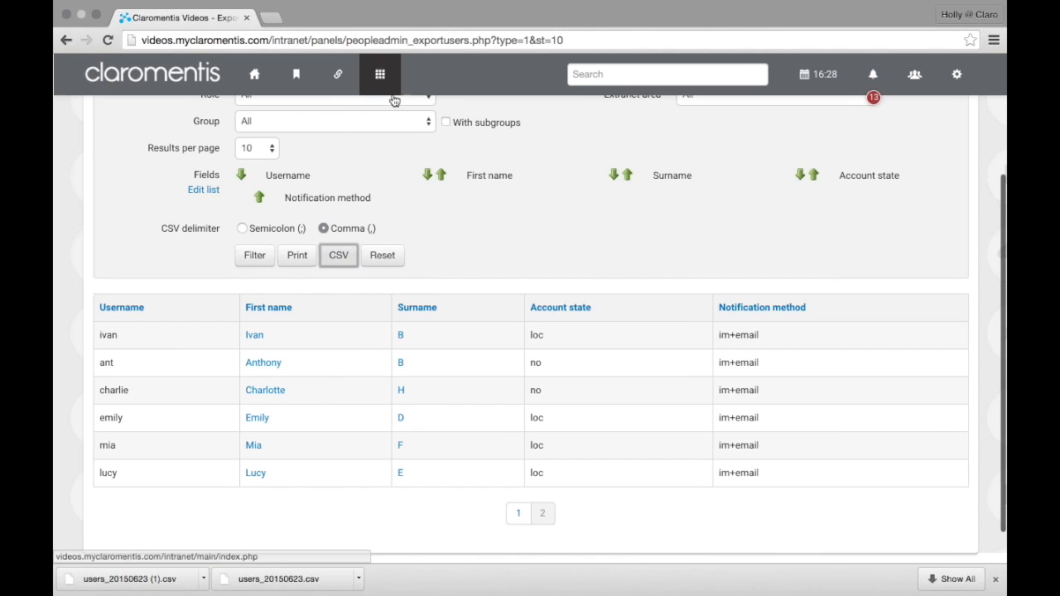
{"action": "left_click", "coordinate": [379, 73]}
{"action": "left_click", "coordinate": [431, 371]}
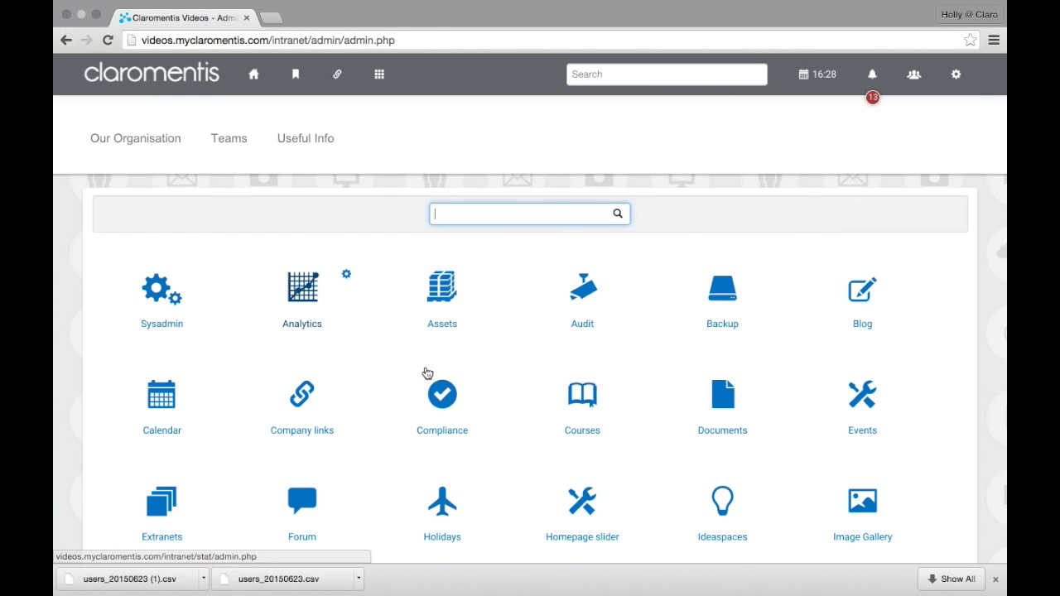
{"action": "left_click", "coordinate": [162, 301]}
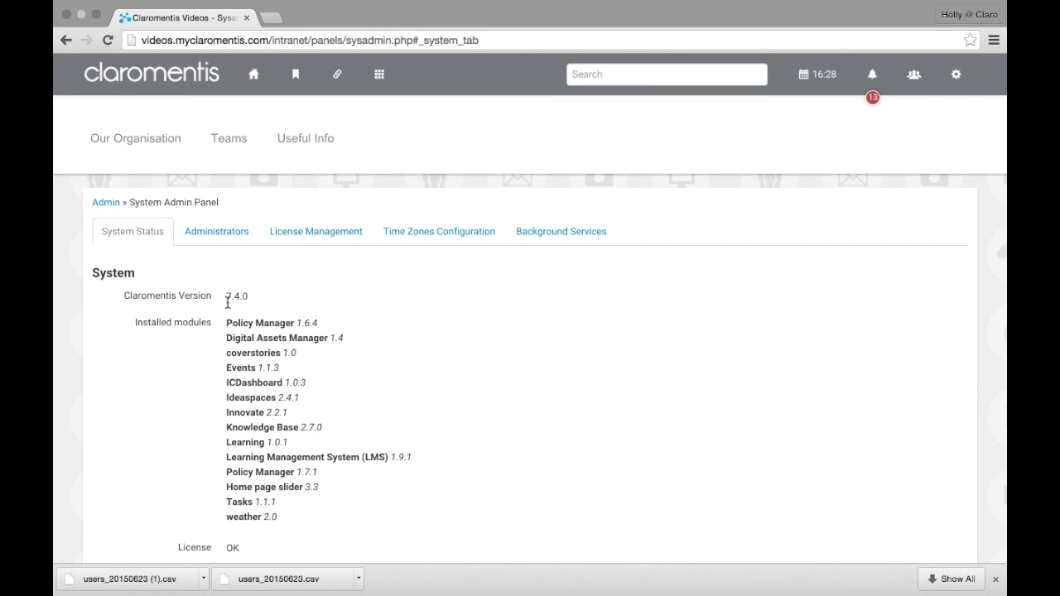
{"action": "left_click", "coordinate": [66, 39]}
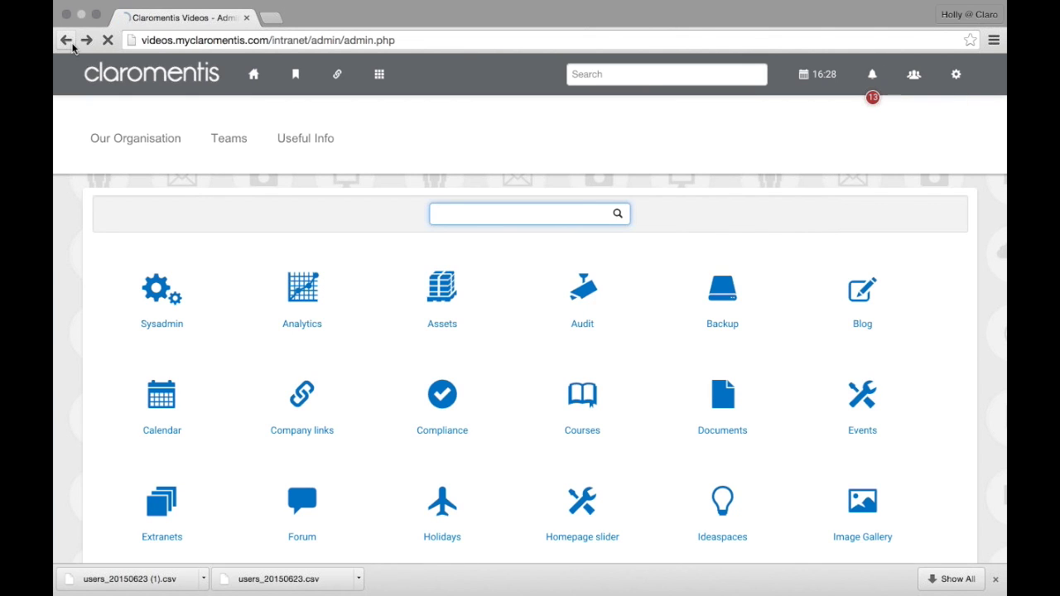
{"action": "left_click", "coordinate": [71, 45]}
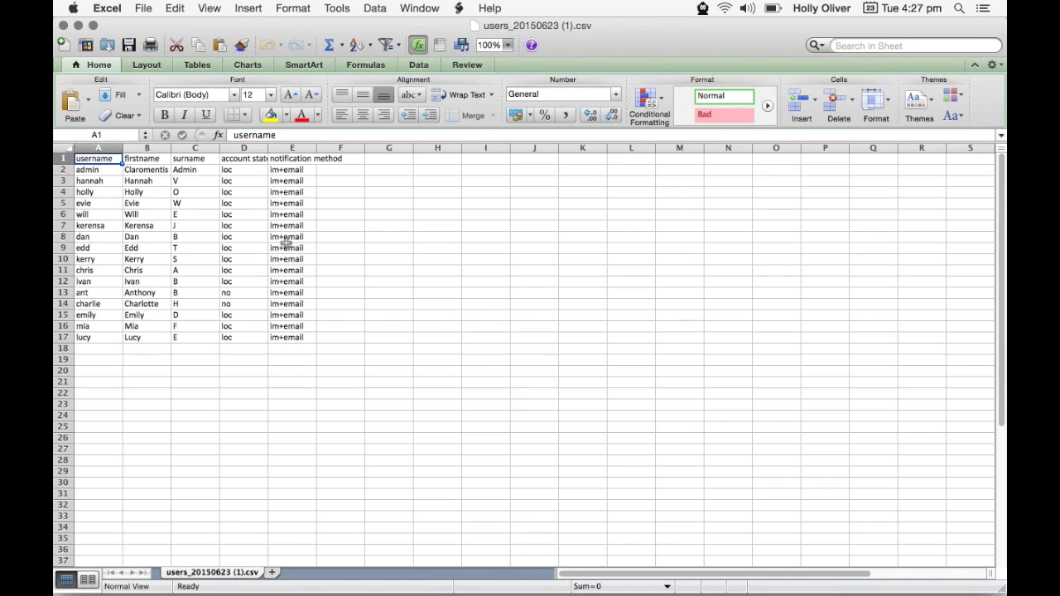
In Excel, widen the account state column of users_20150623 (1).csv and review the users' account state and notification method values
{"action": "left_click_drag", "start_coordinate": [257, 154], "coordinate": [331, 149]}
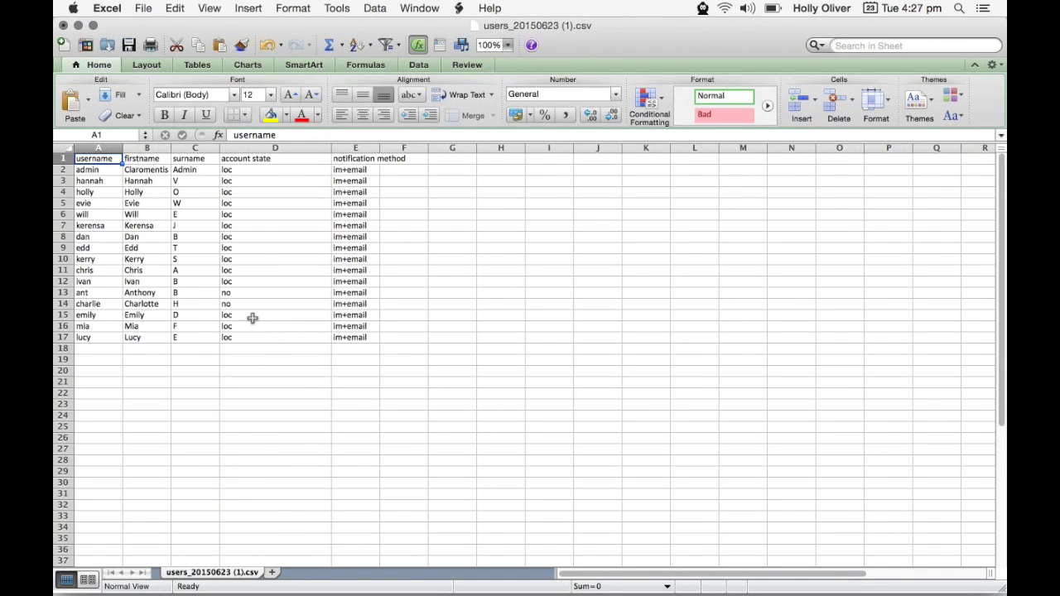
{"action": "left_click", "coordinate": [257, 173]}
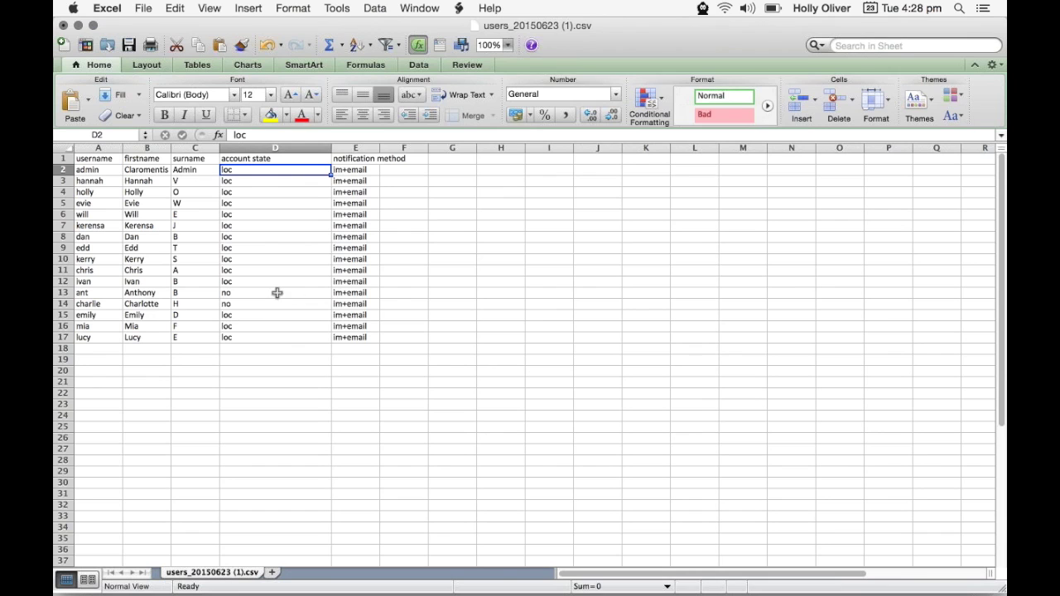
{"action": "left_click", "coordinate": [356, 192]}
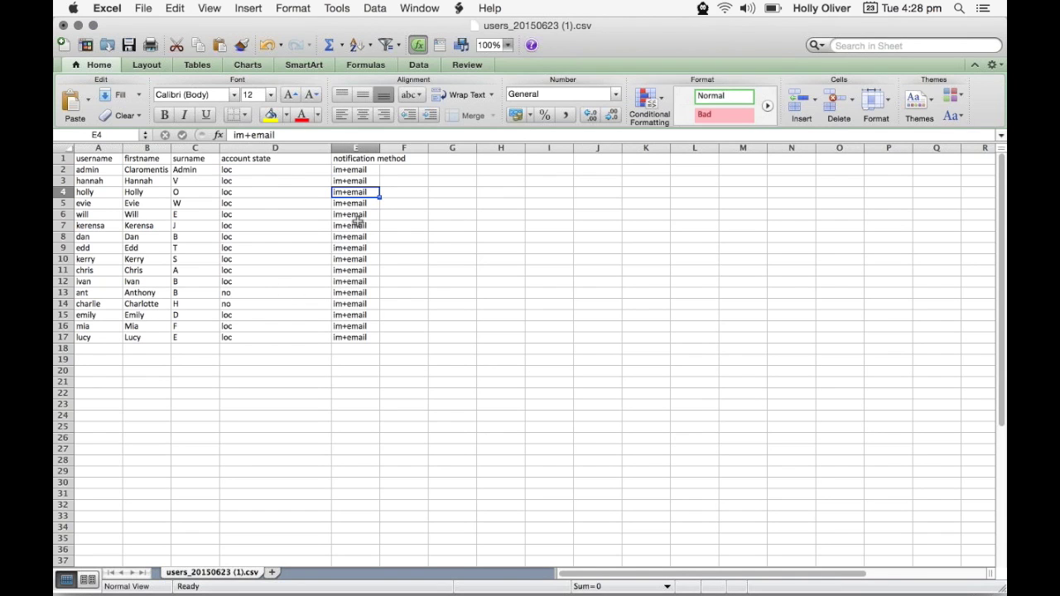
{"action": "left_click", "coordinate": [354, 204]}
{"action": "left_click", "coordinate": [341, 215]}
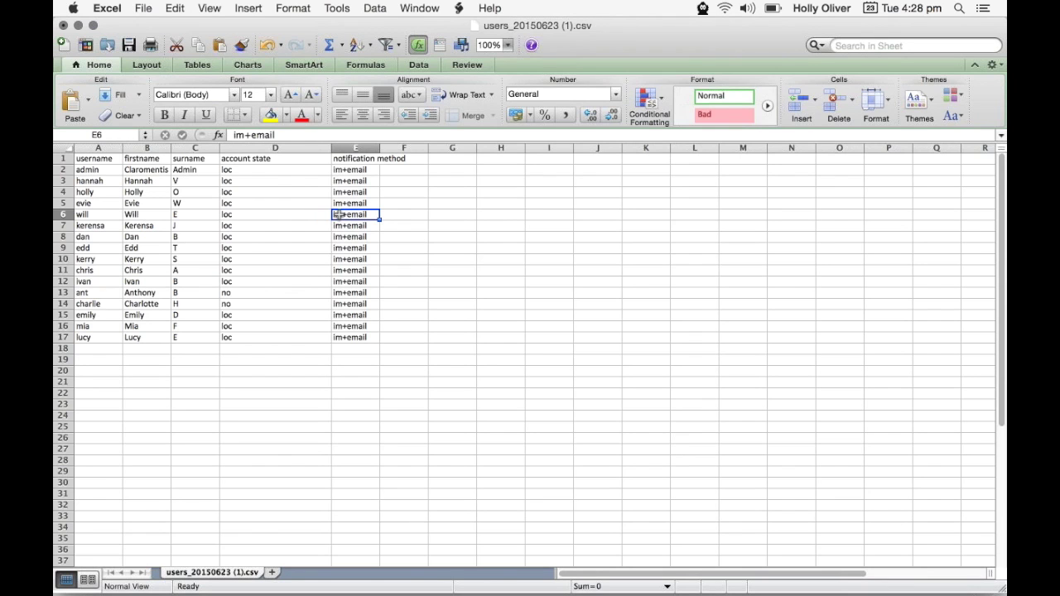
{"action": "left_click", "coordinate": [343, 192]}
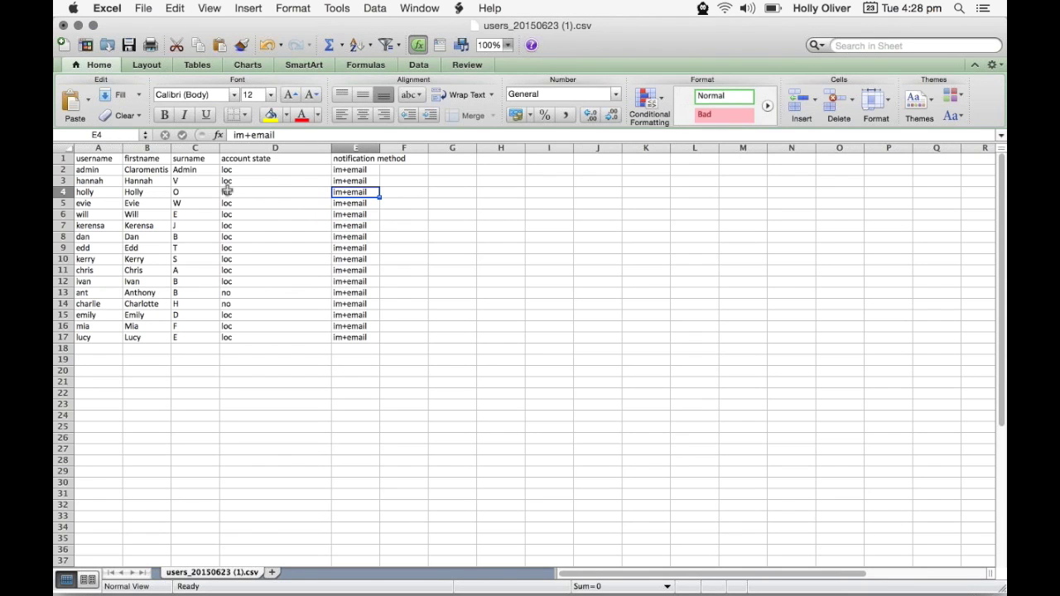
{"action": "left_click", "coordinate": [269, 204]}
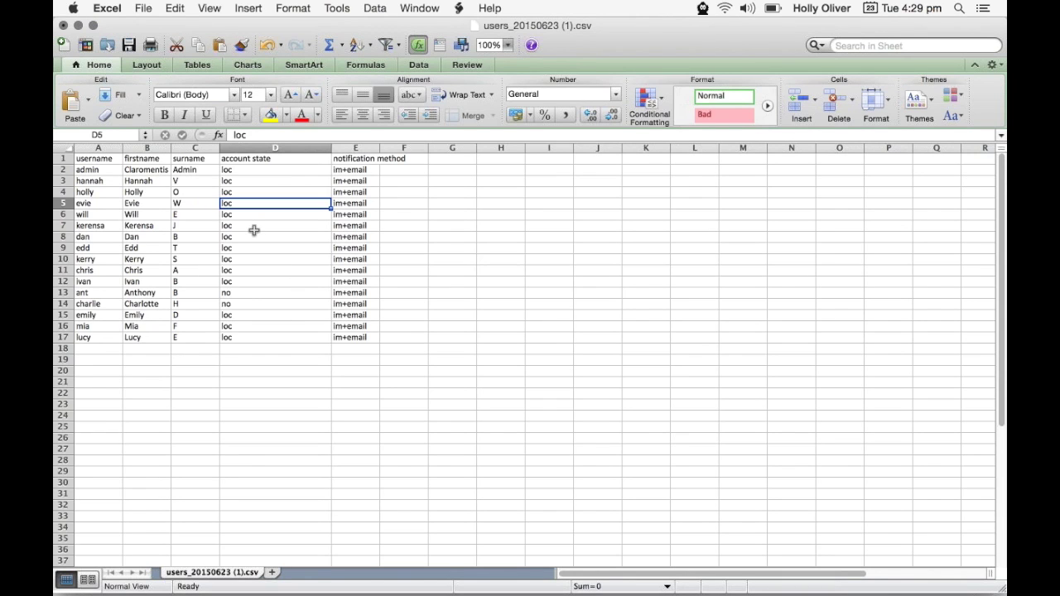
{"action": "left_click", "coordinate": [240, 170]}
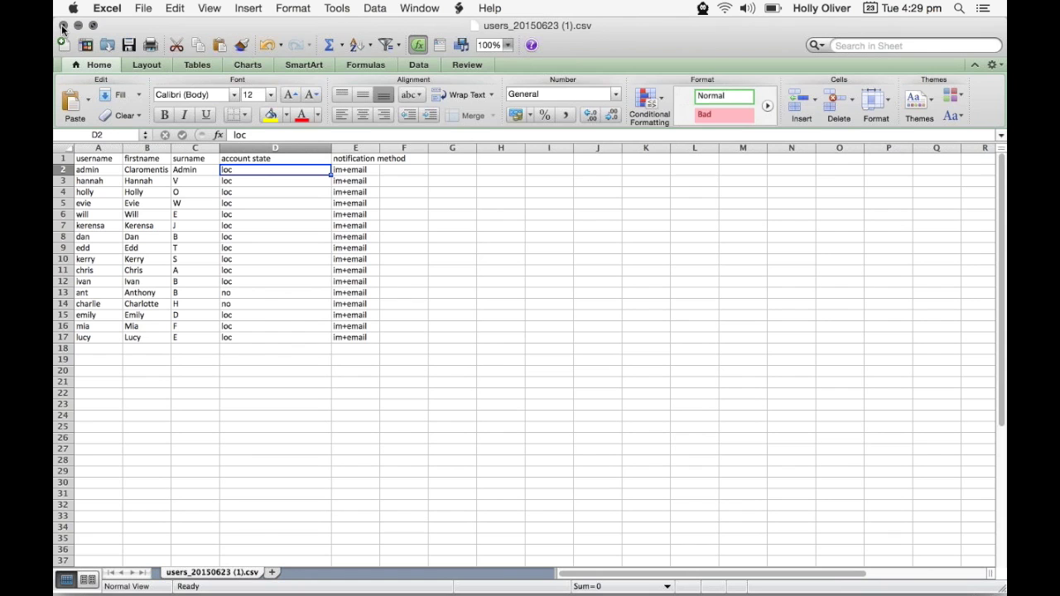
Close the exported CSV workbook and switch back to the intranet in Chrome
{"action": "left_click", "coordinate": [63, 25]}
{"action": "left_click", "coordinate": [478, 124]}
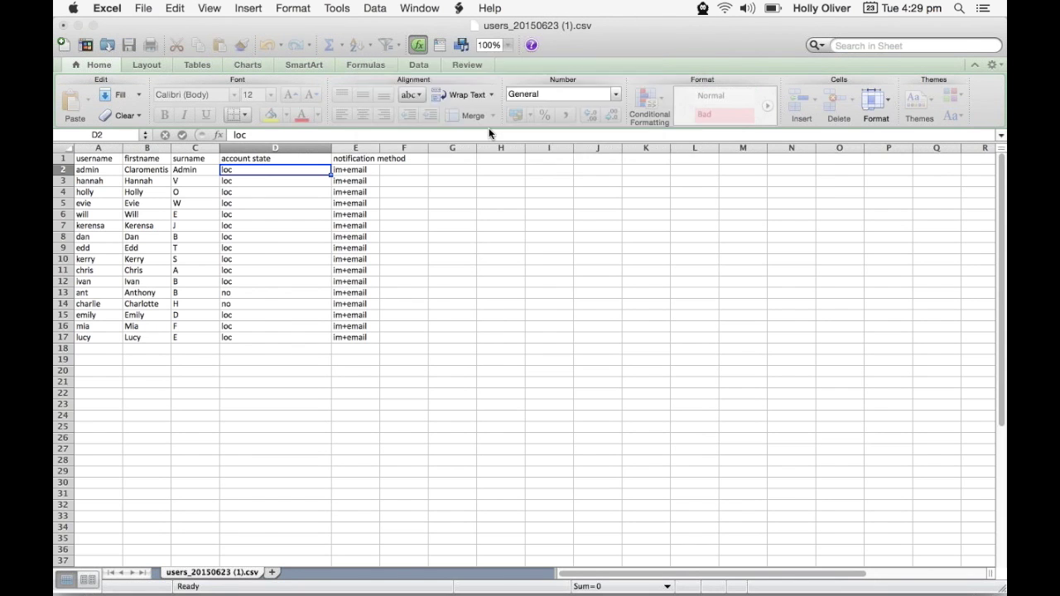
{"action": "left_click", "coordinate": [513, 544]}
Go from the User Export Panel to the intranet home page and dismiss the browser's download bar
{"action": "scroll", "coordinate": [414, 403], "scroll_direction": "up", "scroll_amount": 4}
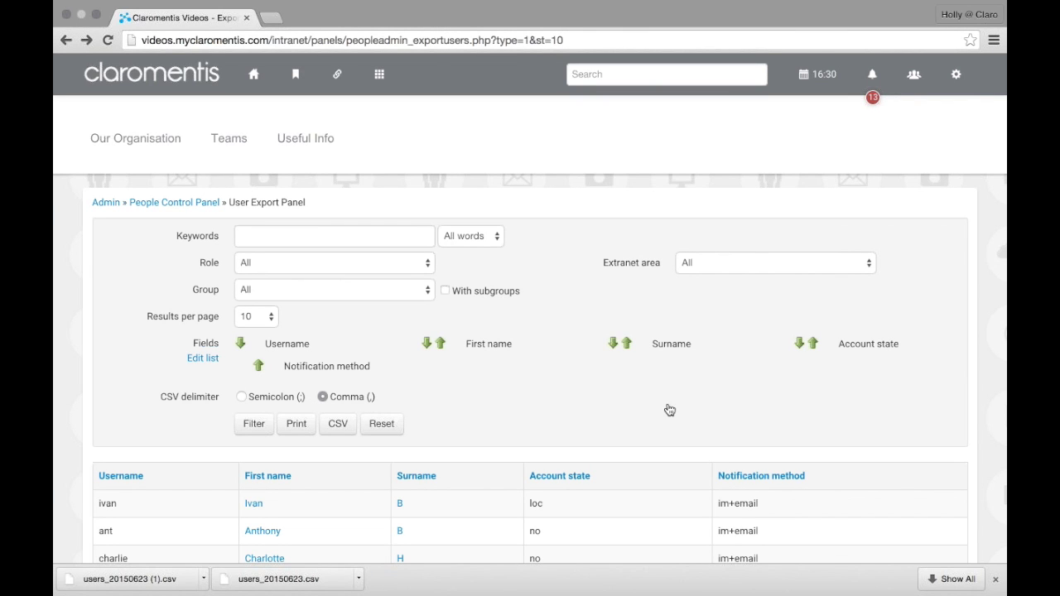
{"action": "left_click", "coordinate": [251, 74]}
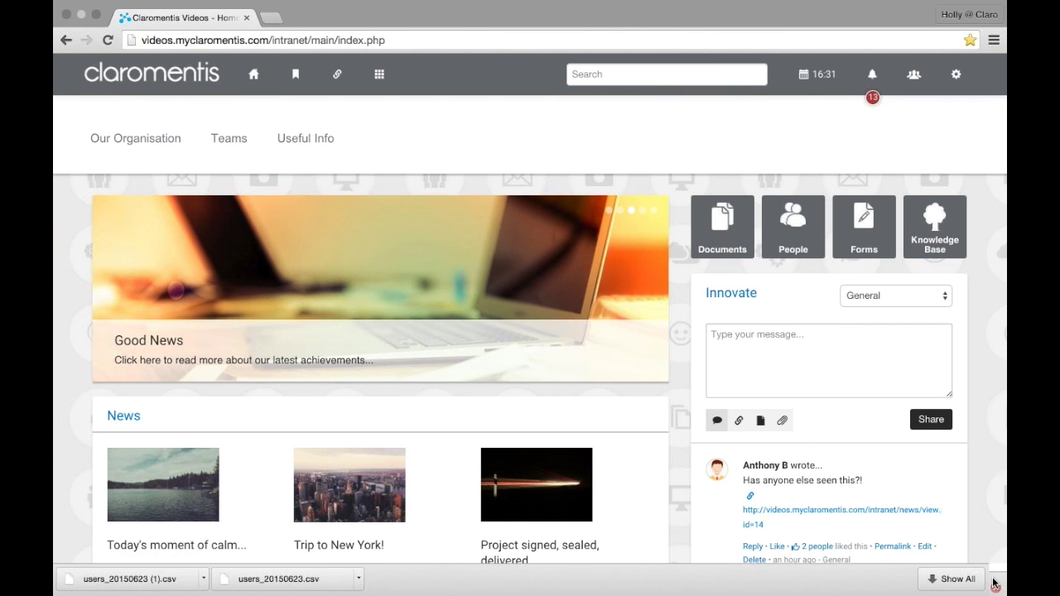
{"action": "left_click", "coordinate": [995, 585]}
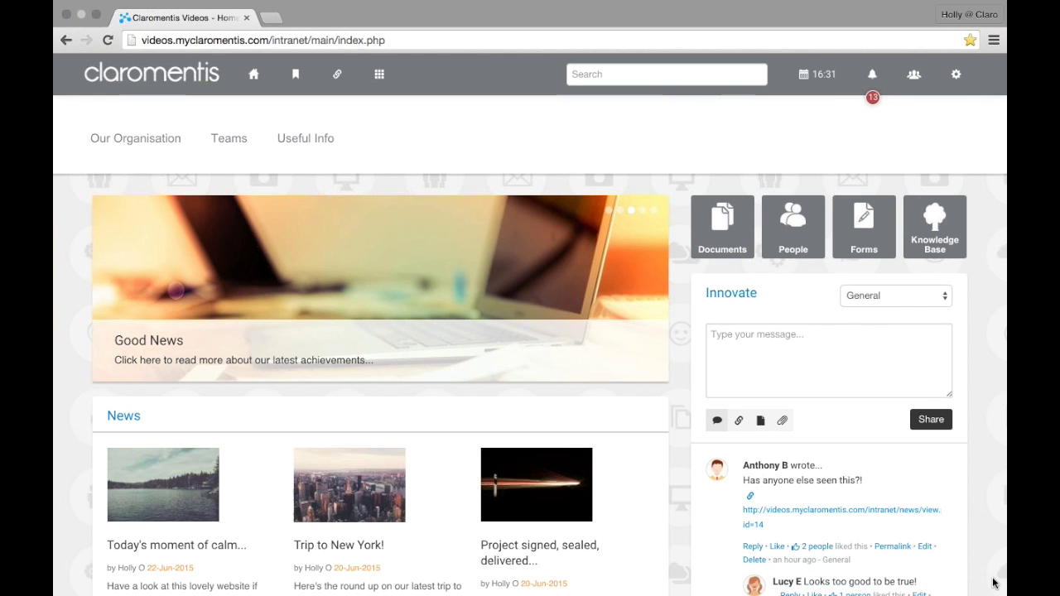
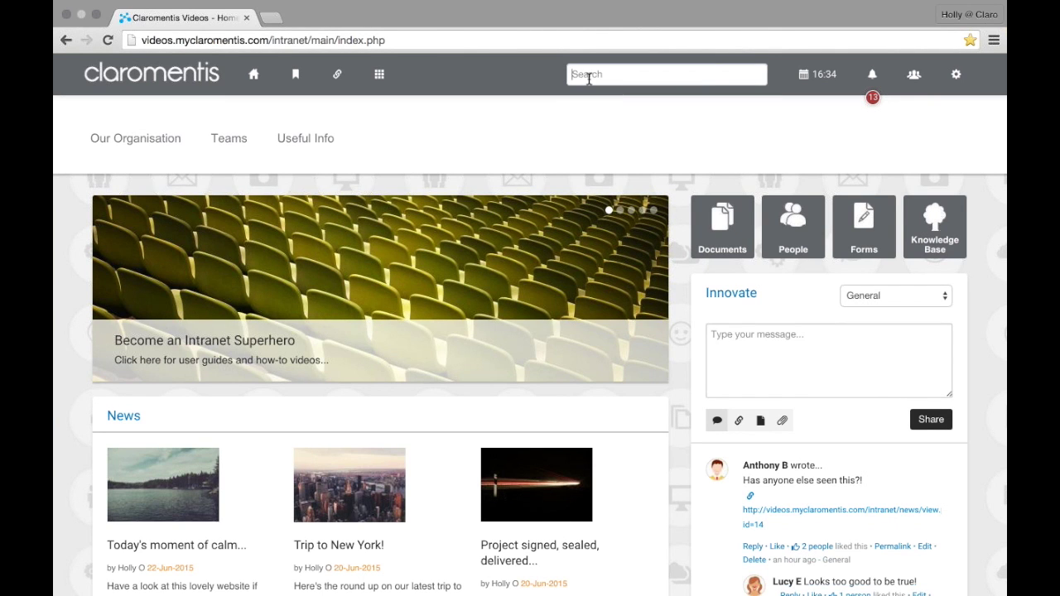
Search the intranet for "New York", filter the results by Documents, People and News, and view the additional filter categories
{"action": "left_click", "coordinate": [588, 76]}
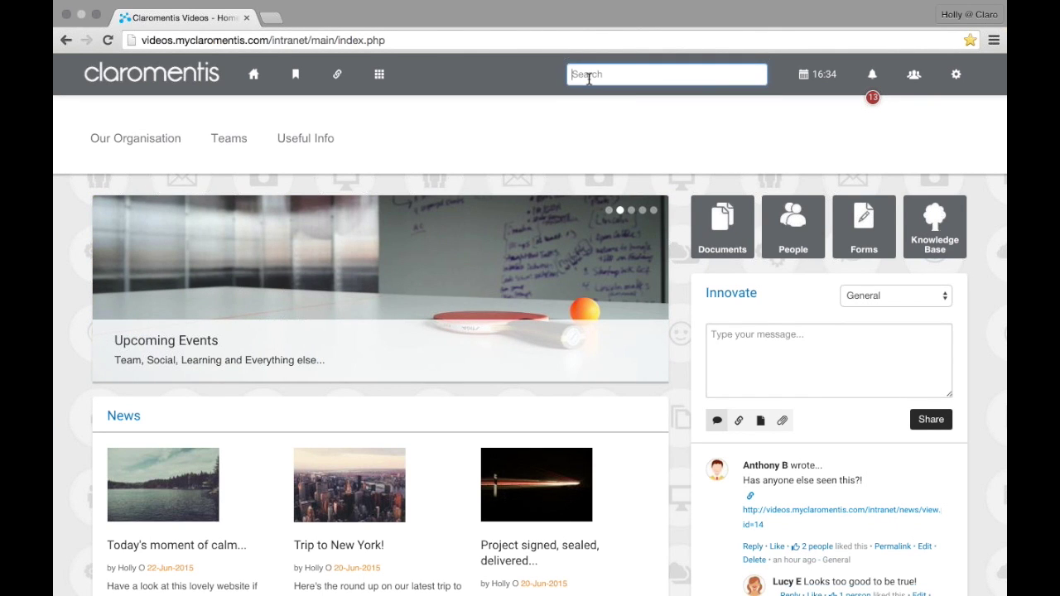
{"action": "type", "text": "New York"}
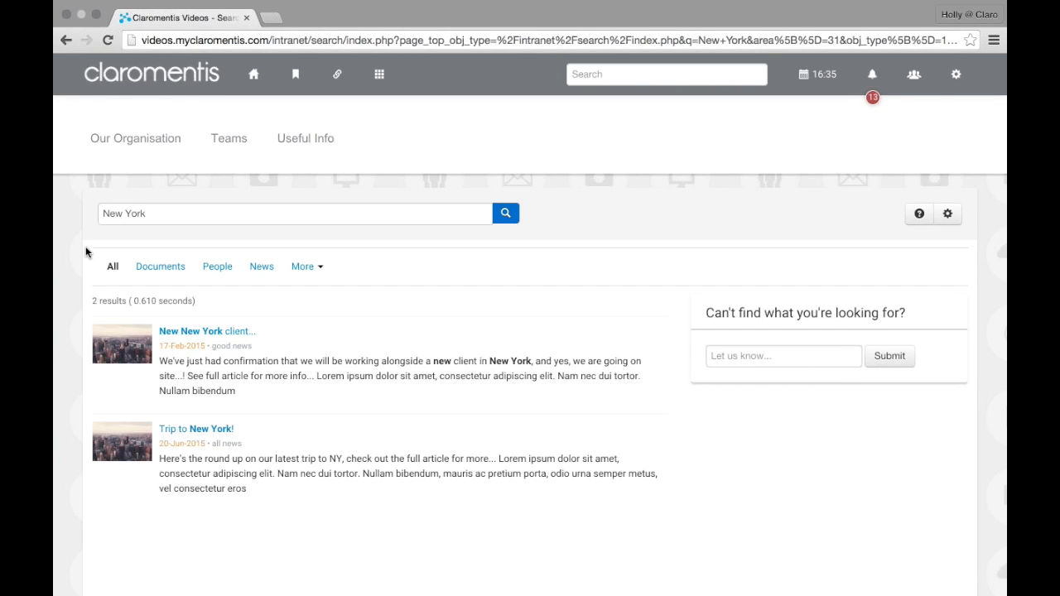
{"action": "left_click", "coordinate": [154, 273]}
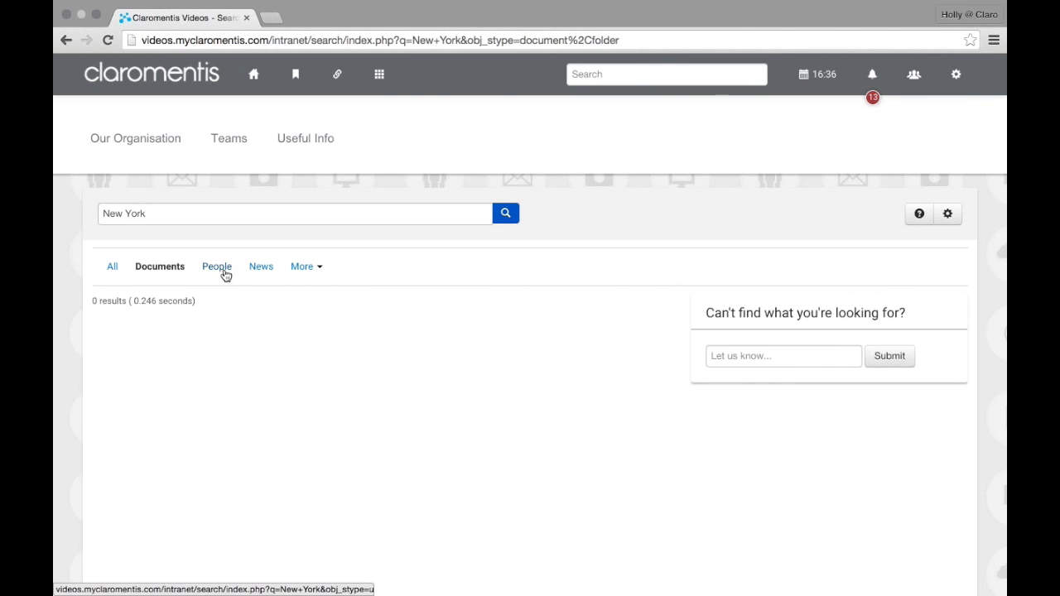
{"action": "left_click", "coordinate": [224, 273]}
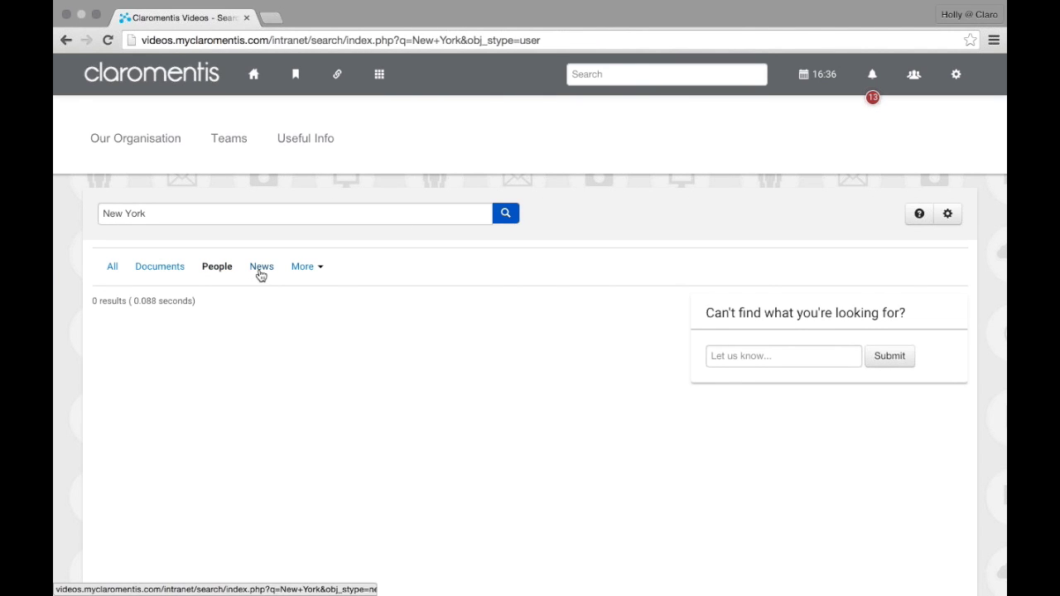
{"action": "left_click", "coordinate": [260, 273]}
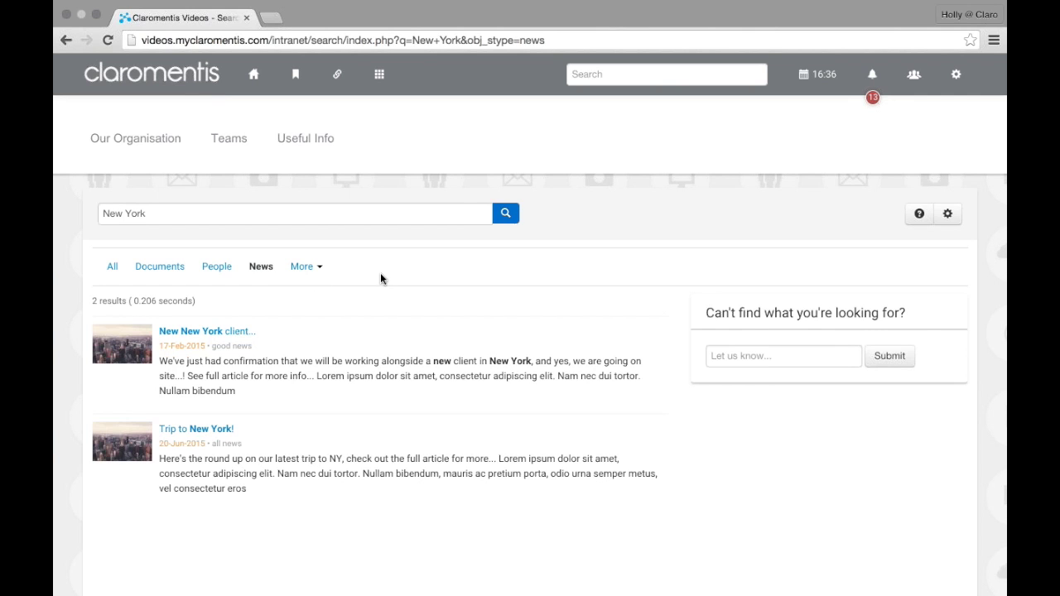
{"action": "left_click", "coordinate": [313, 271]}
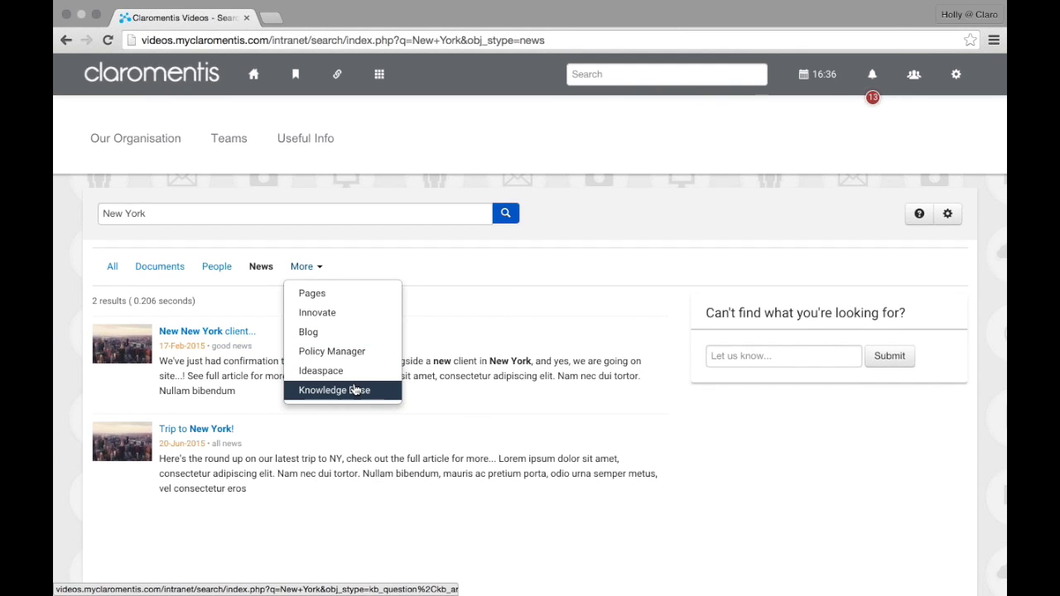
{"action": "left_click", "coordinate": [463, 333]}
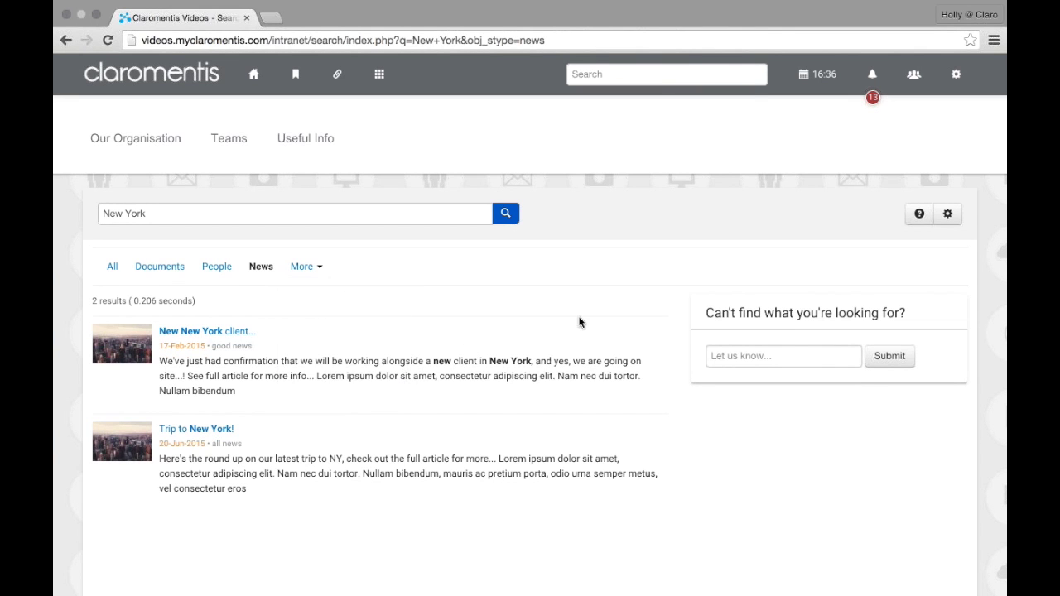
Read the Searching Guide, close it and open the Search Admin page from the search results
{"action": "left_click", "coordinate": [915, 221]}
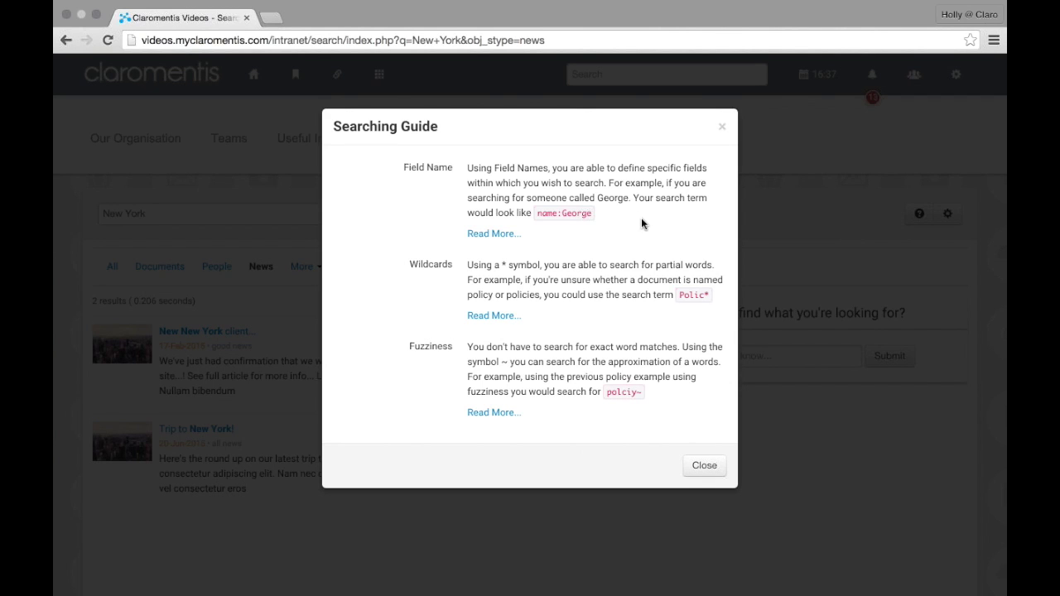
{"action": "left_click", "coordinate": [720, 130]}
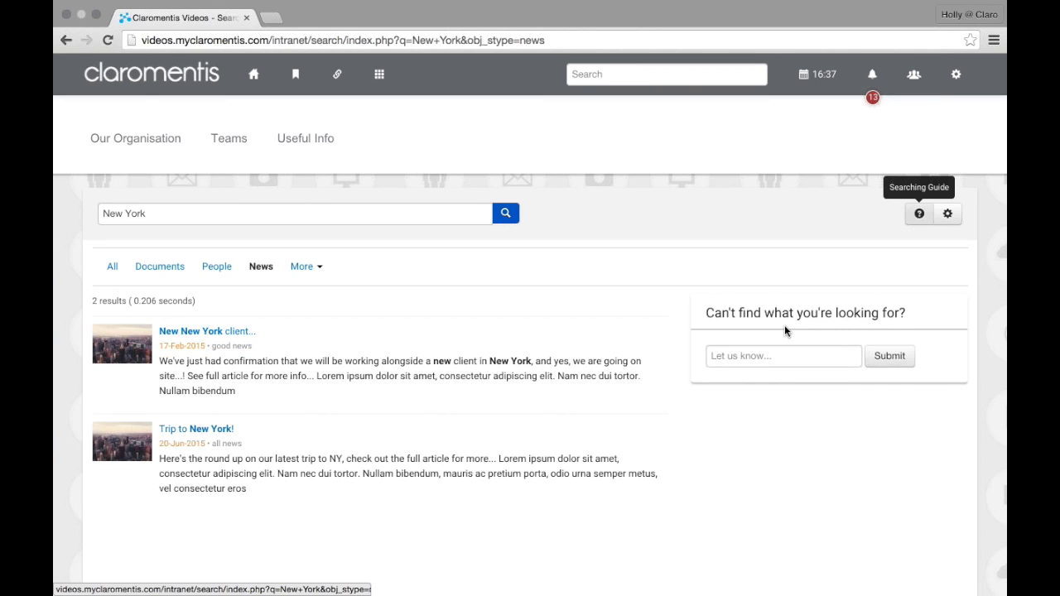
{"action": "left_click", "coordinate": [950, 225]}
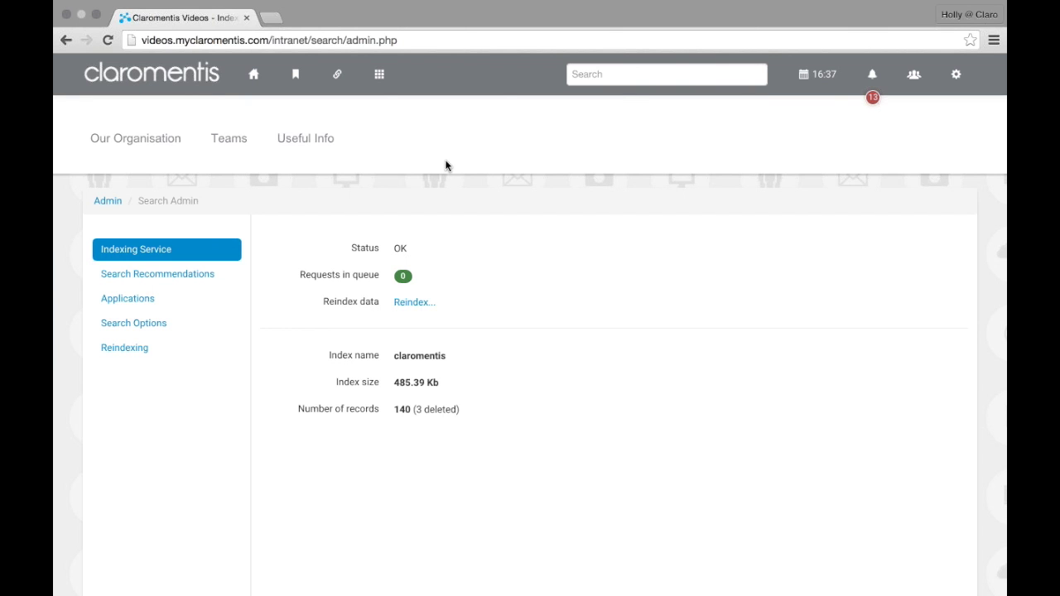
Leave Search Admin for the main Admin page and return to the intranet home page
{"action": "left_click", "coordinate": [634, 73]}
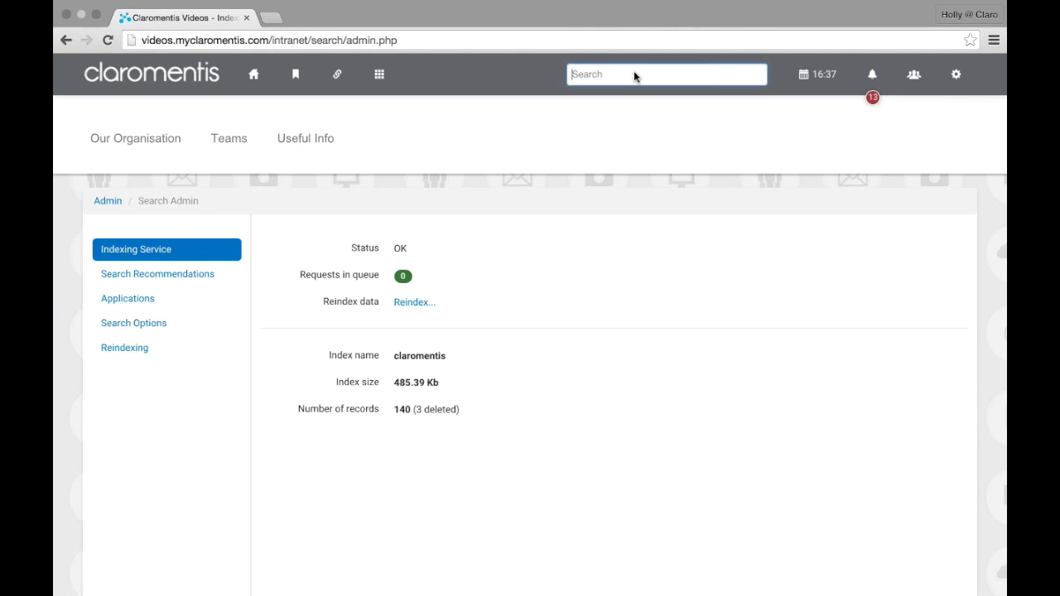
{"action": "left_click", "coordinate": [379, 74]}
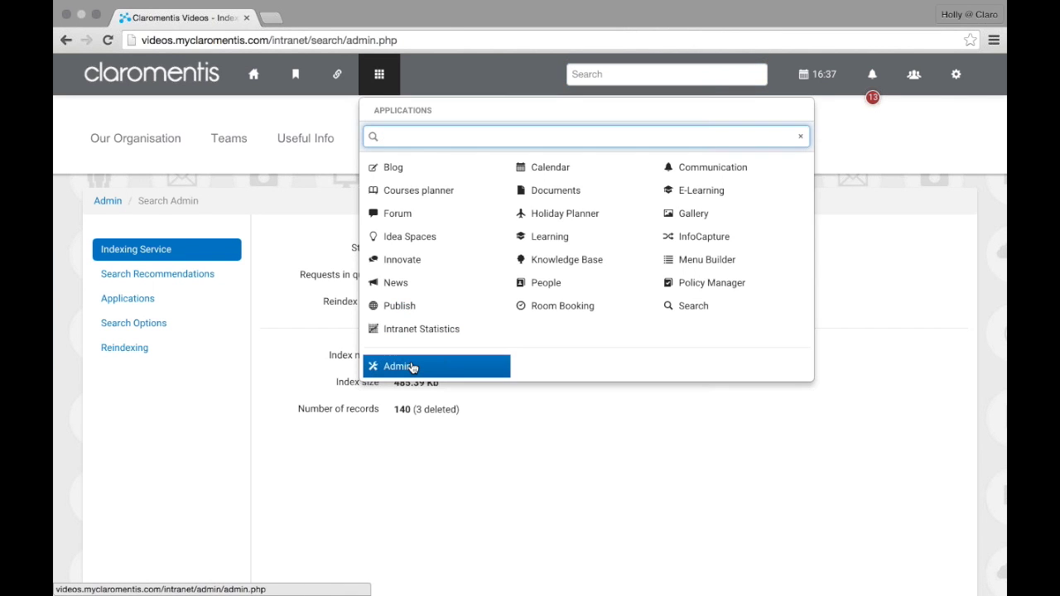
{"action": "left_click", "coordinate": [411, 366]}
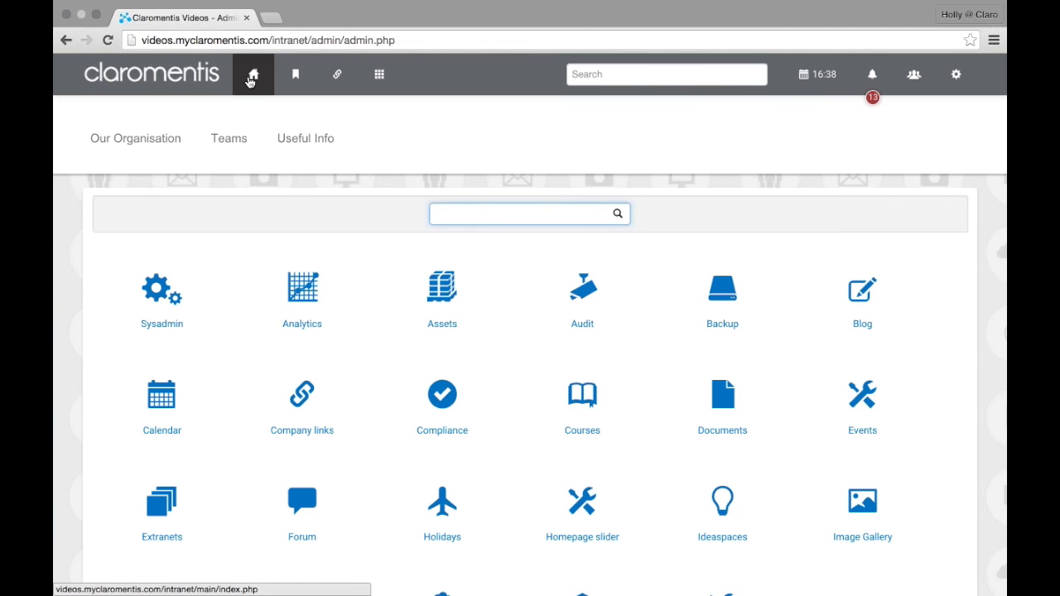
{"action": "left_click", "coordinate": [314, 81]}
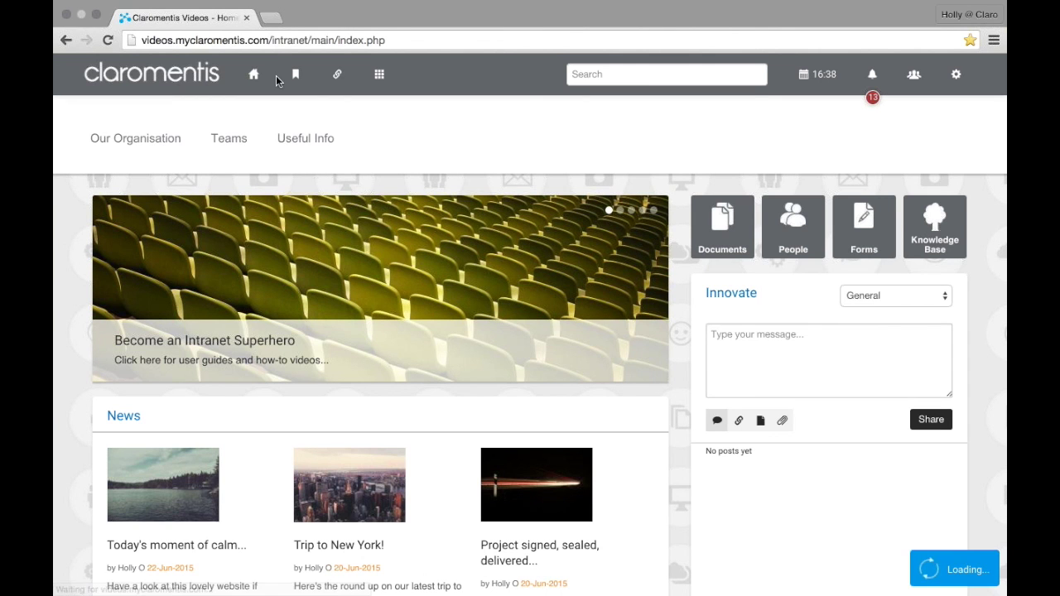
{"action": "left_click", "coordinate": [605, 73]}
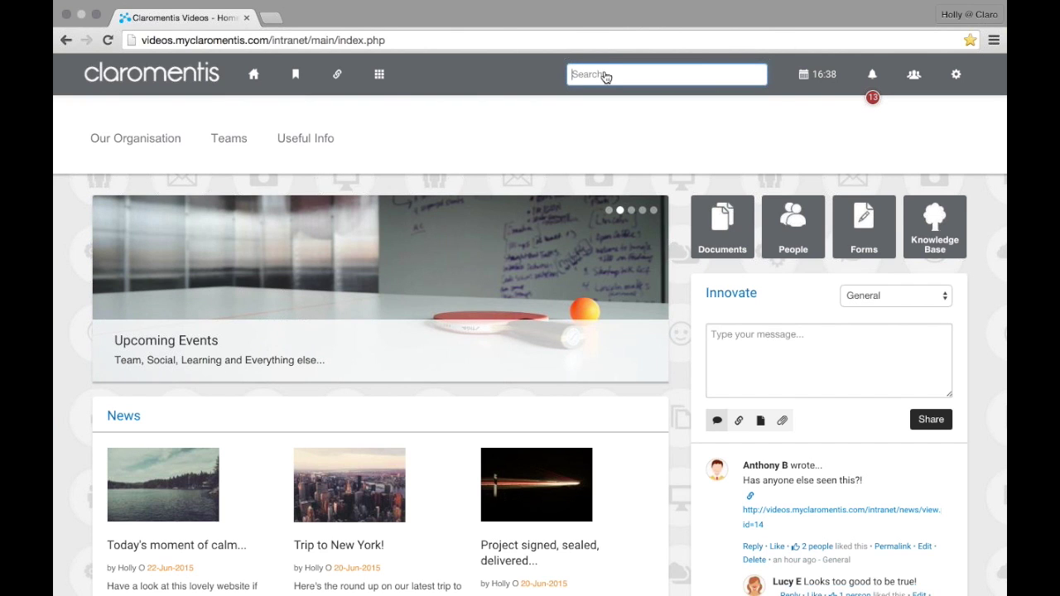
Open the Search application and go to its Search Admin page showing the Indexing Service
{"action": "left_click", "coordinate": [380, 73]}
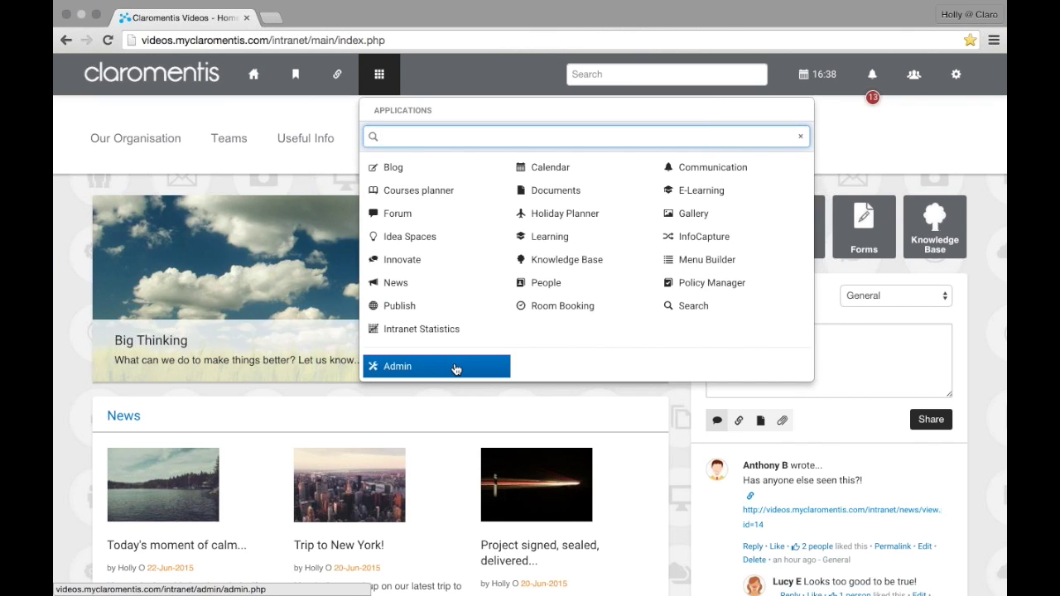
{"action": "left_click", "coordinate": [706, 313]}
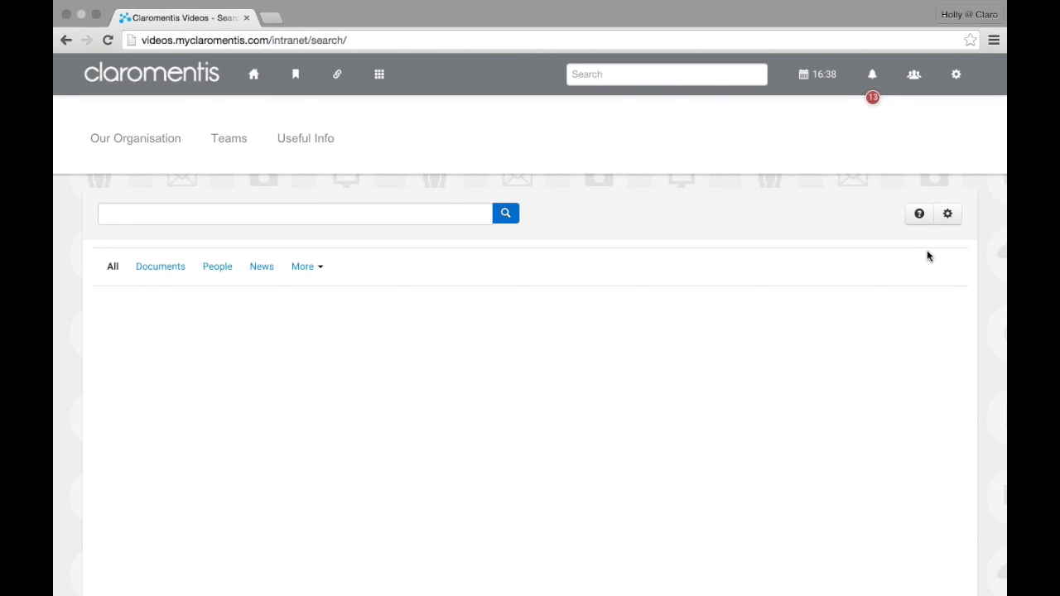
{"action": "left_click", "coordinate": [948, 229]}
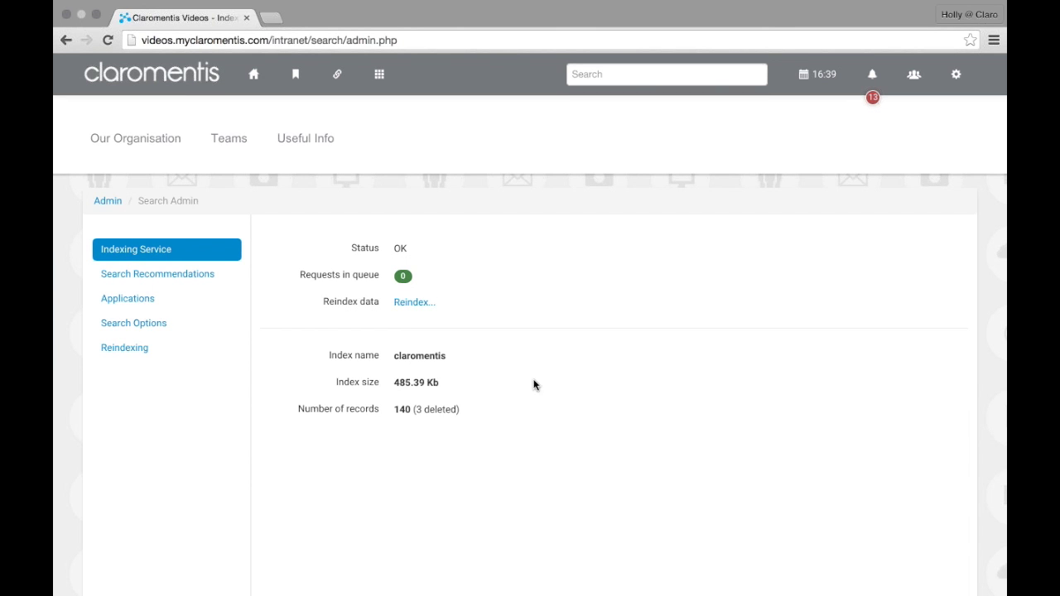
View the Search Recommendations settings and go to the Applications settings of Search Admin
{"action": "left_click", "coordinate": [170, 278]}
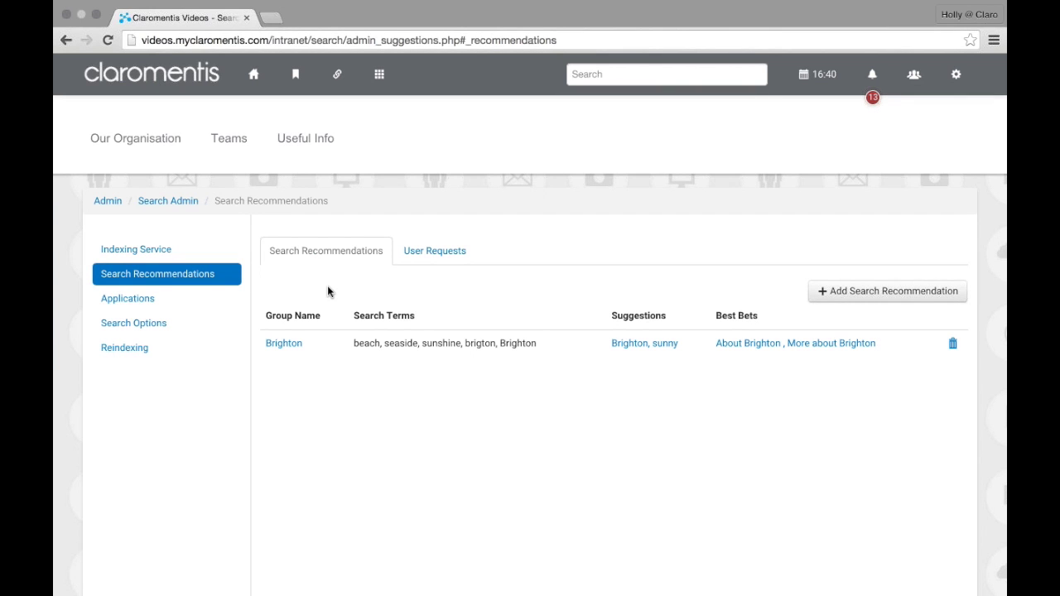
{"action": "left_click", "coordinate": [205, 305]}
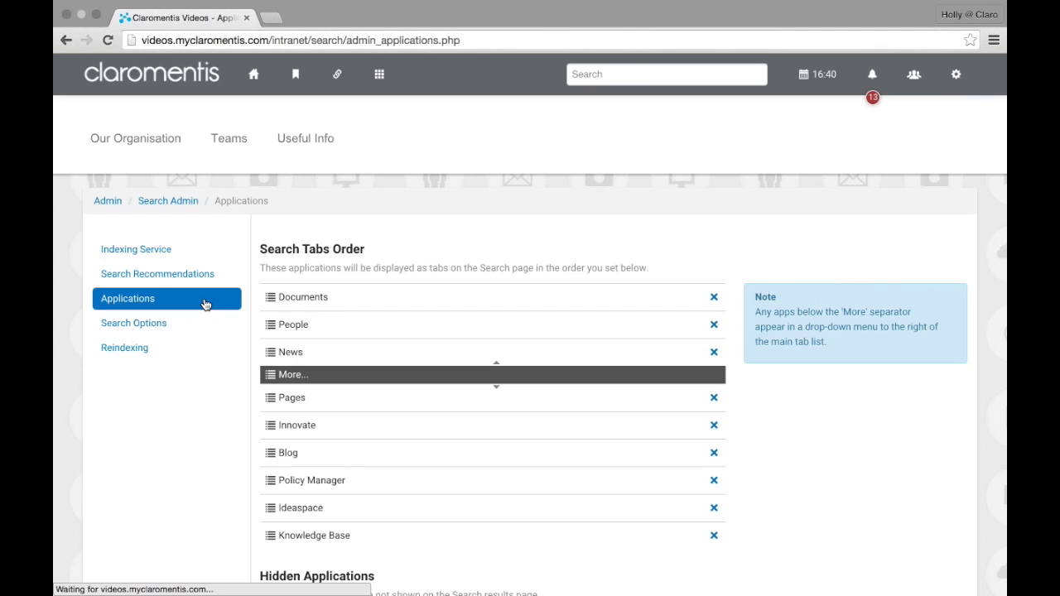
Open the Search application in a separate tab, view its additional filter categories and return to the Applications settings
{"action": "left_click", "coordinate": [384, 91]}
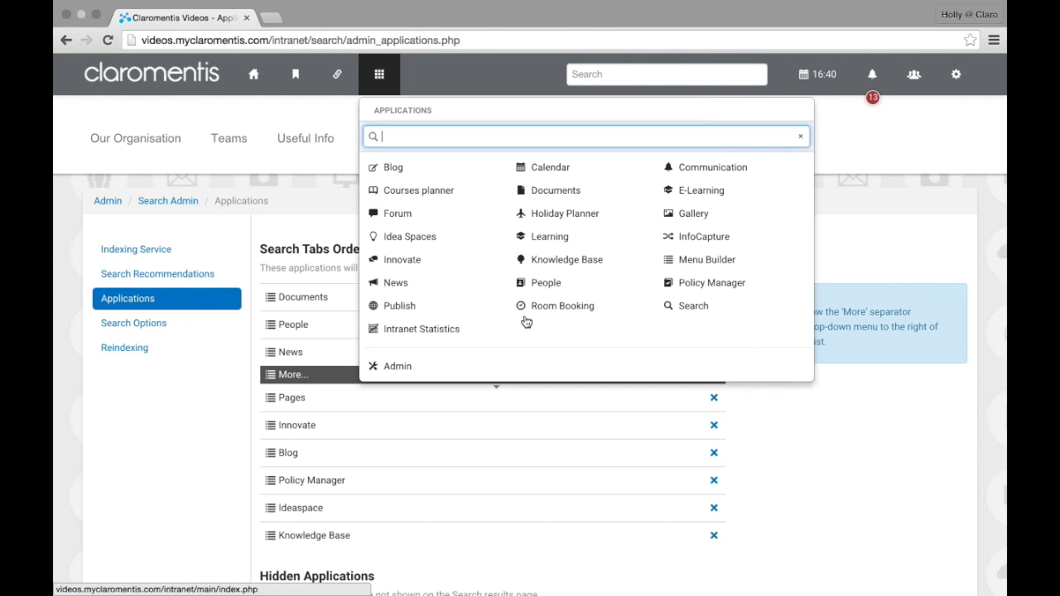
{"action": "right_click", "coordinate": [708, 316]}
{"action": "left_click", "coordinate": [712, 311]}
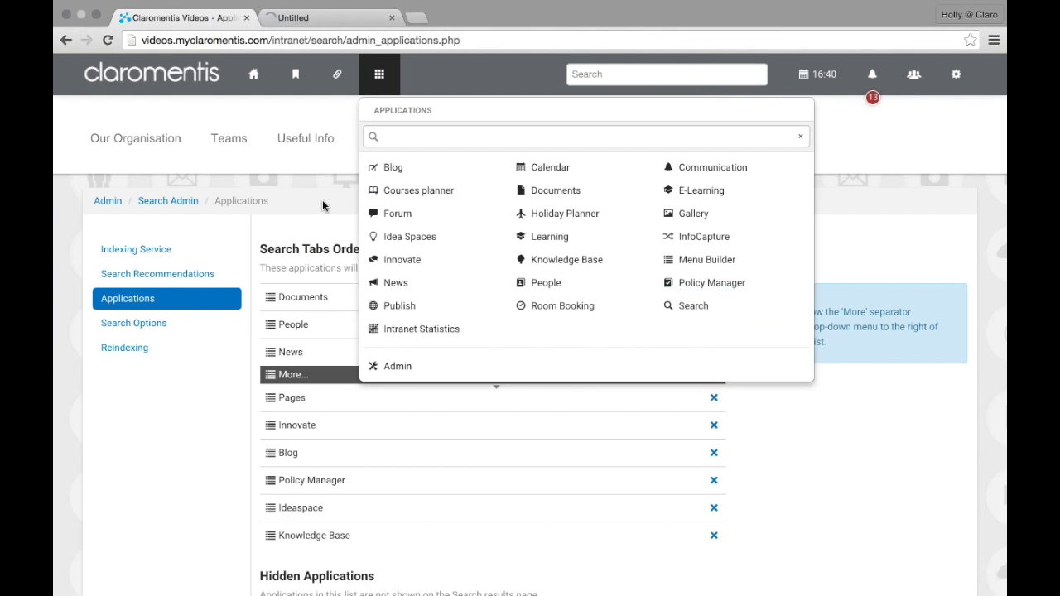
{"action": "left_click", "coordinate": [339, 17]}
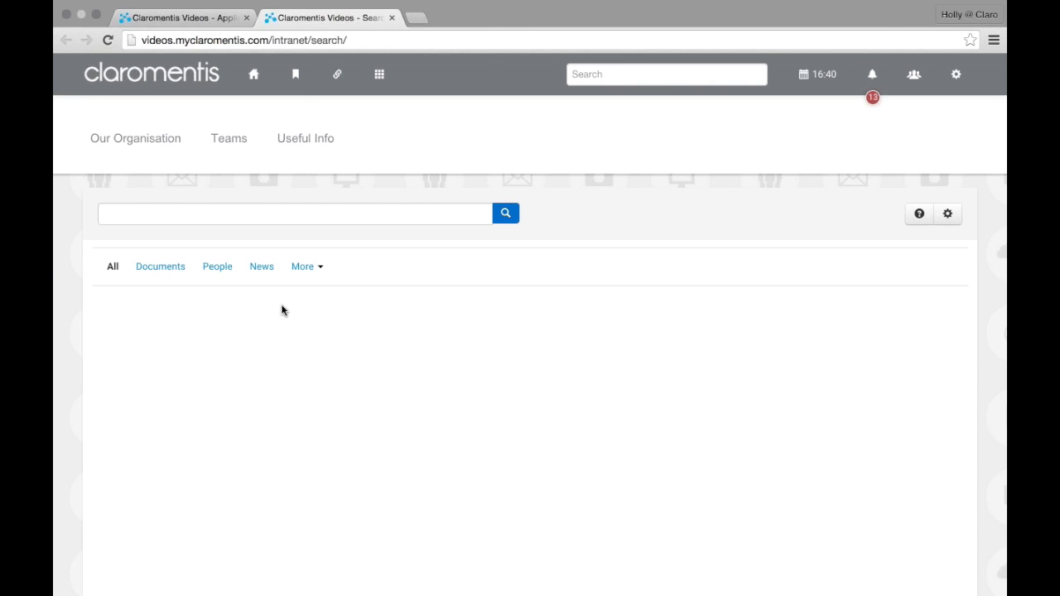
{"action": "left_click", "coordinate": [321, 268]}
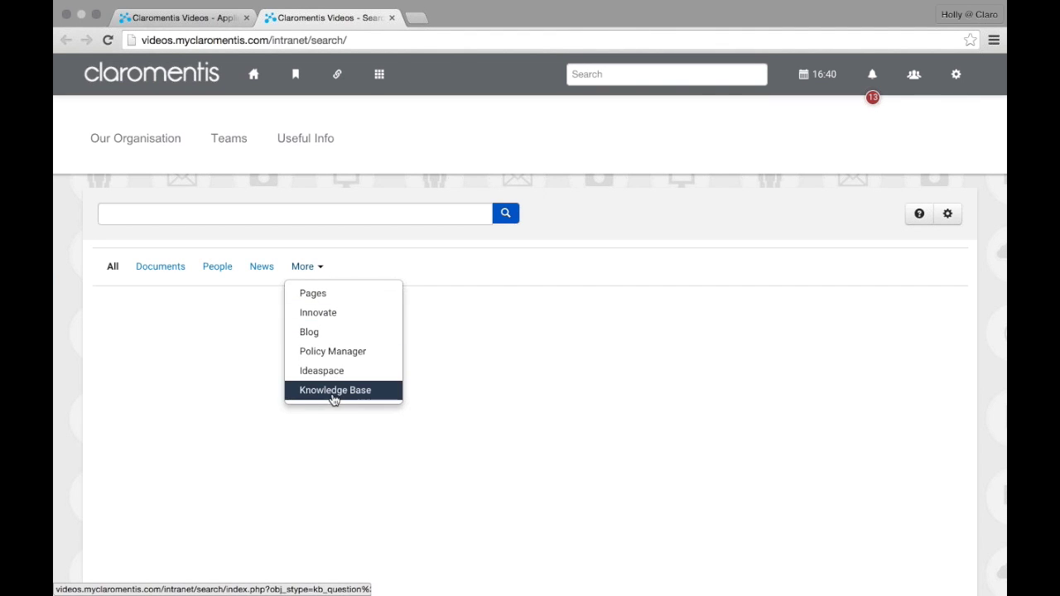
{"action": "left_click", "coordinate": [188, 323]}
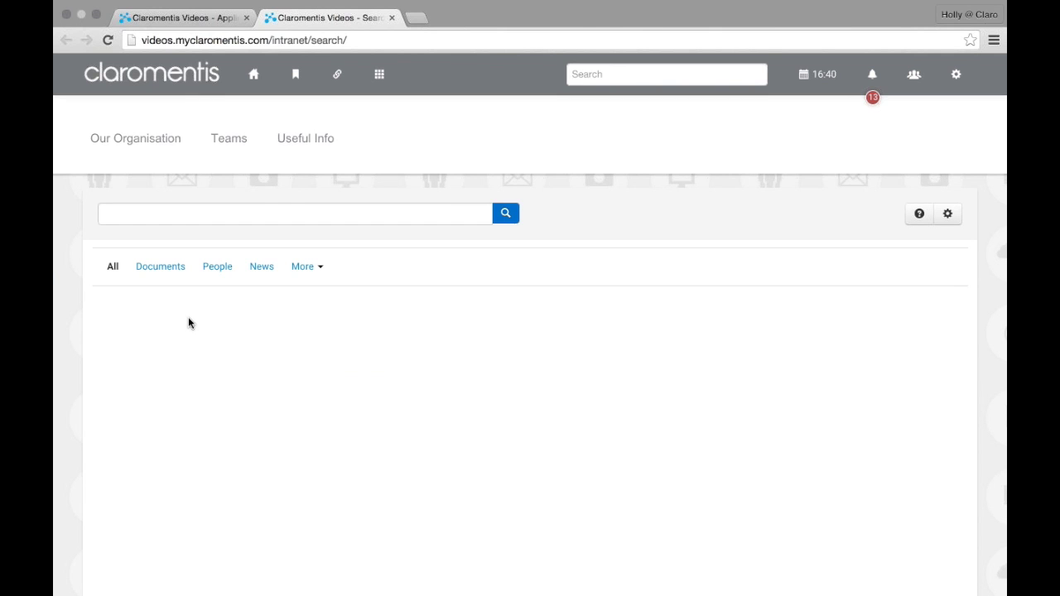
{"action": "left_click", "coordinate": [146, 16]}
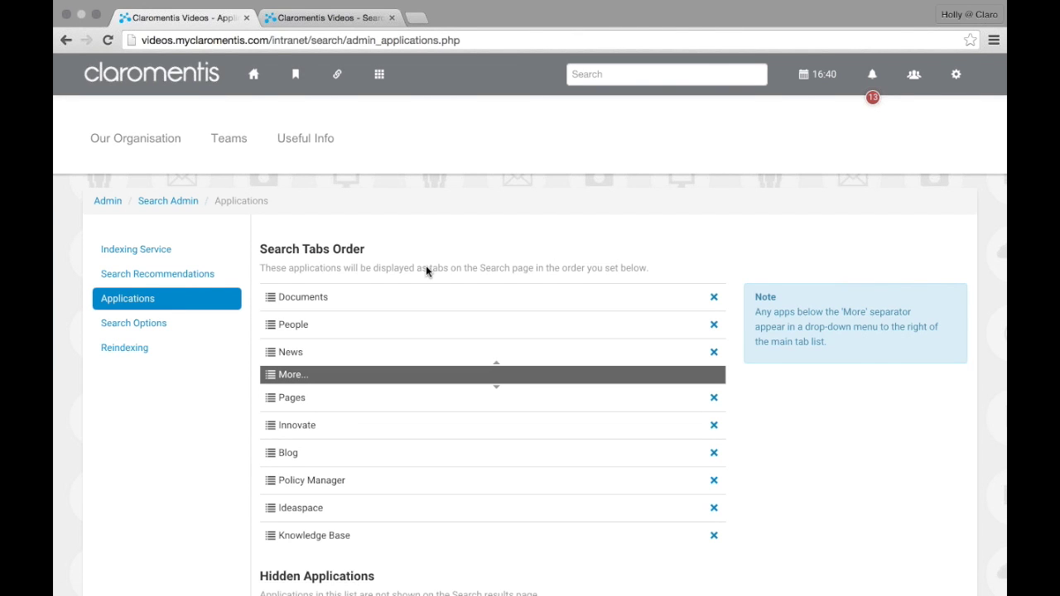
Check which hidden applications are available for adding into search, without choosing a different one
{"action": "scroll", "coordinate": [425, 270], "scroll_direction": "down", "scroll_amount": 1}
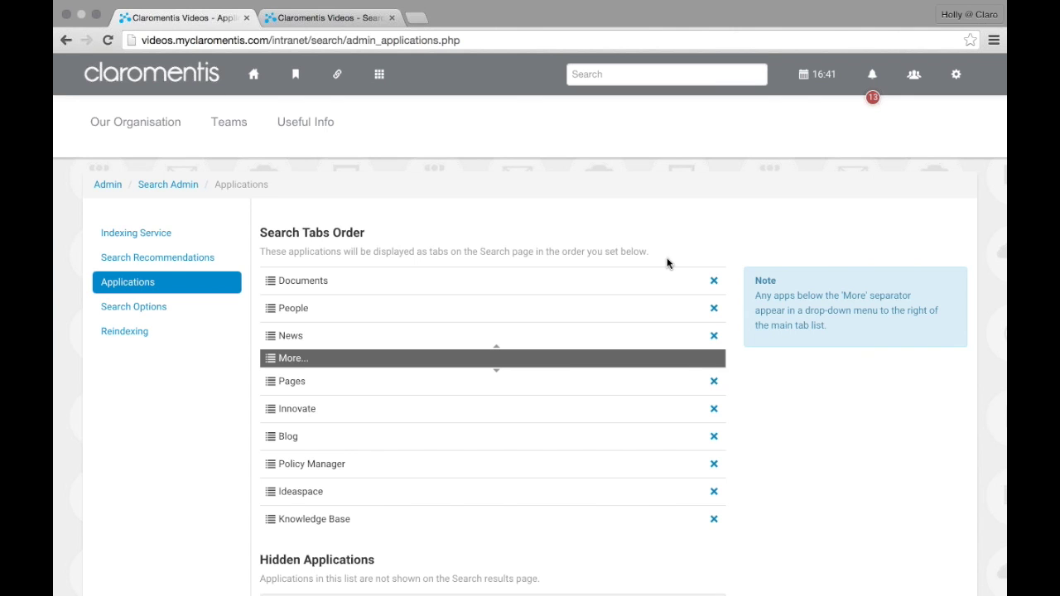
{"action": "scroll", "coordinate": [599, 373], "scroll_direction": "down", "scroll_amount": 2}
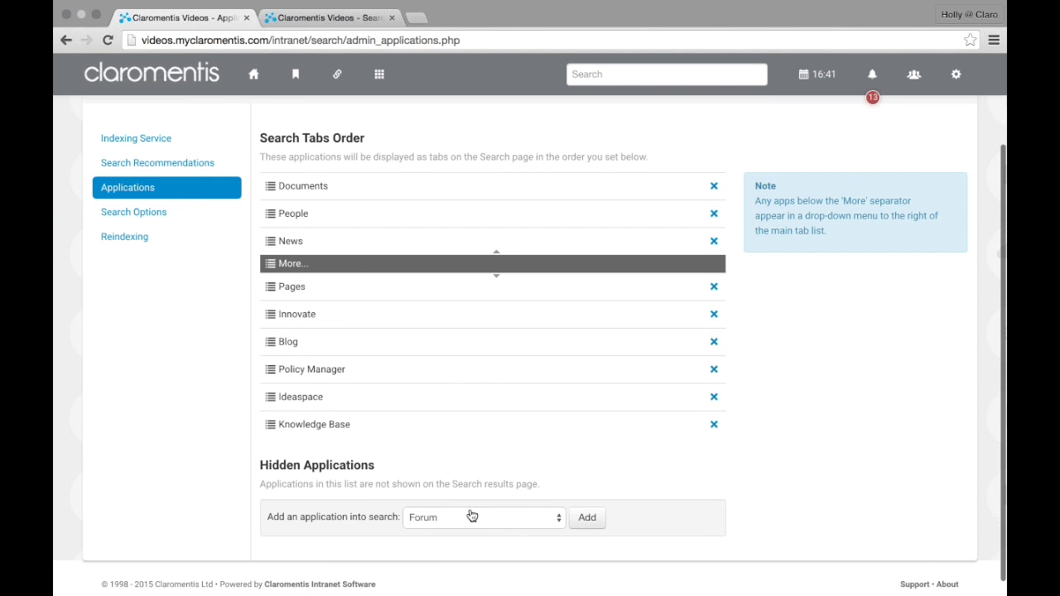
{"action": "left_click", "coordinate": [499, 516]}
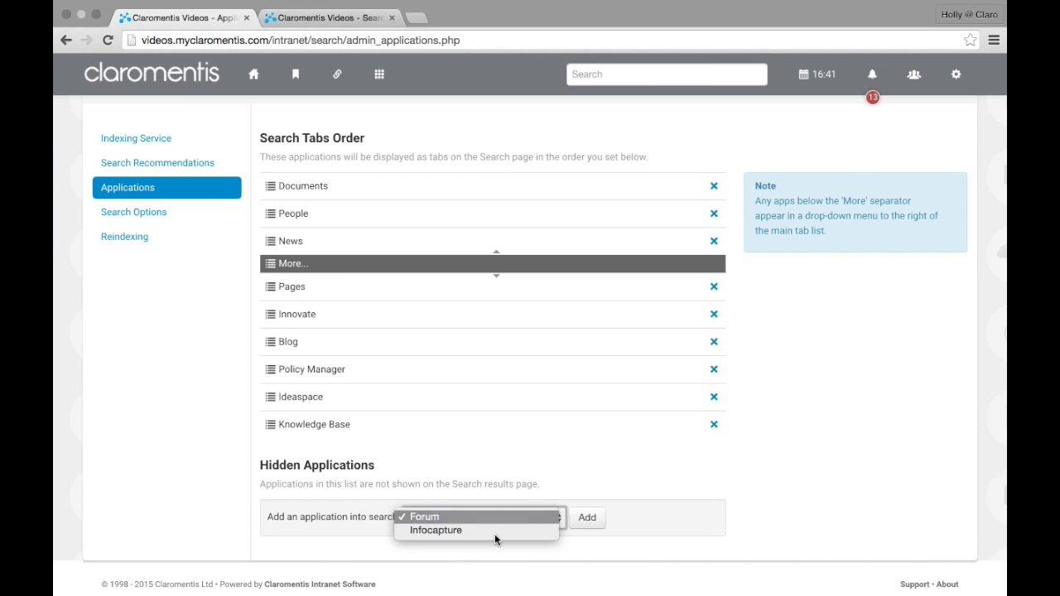
{"action": "left_click", "coordinate": [674, 501]}
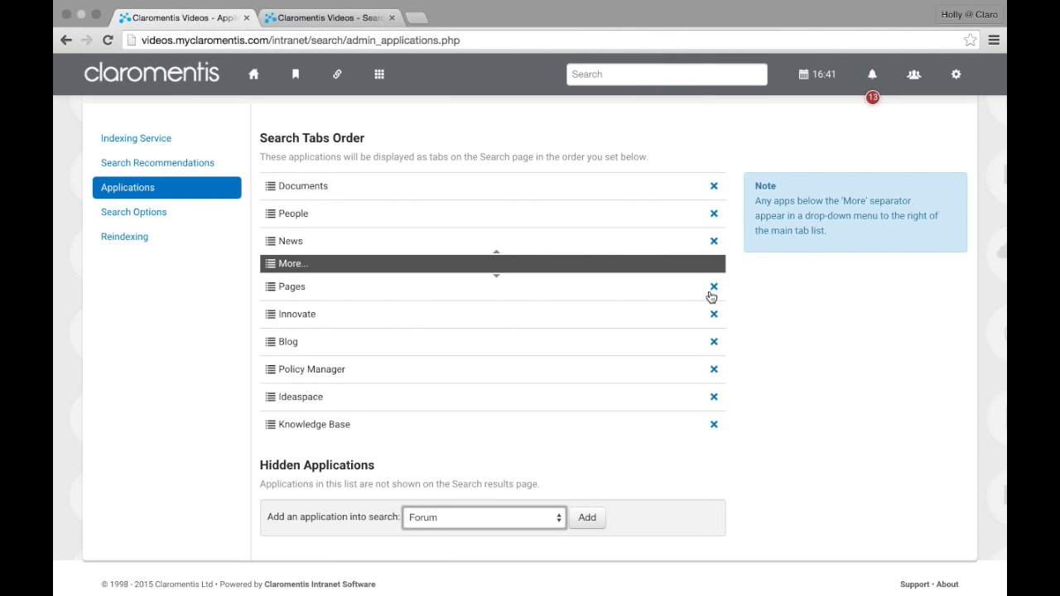
Hide the Pages, Innovate, Blog, Policy Manager and Ideaspace applications from the search tabs
{"action": "left_click", "coordinate": [710, 292]}
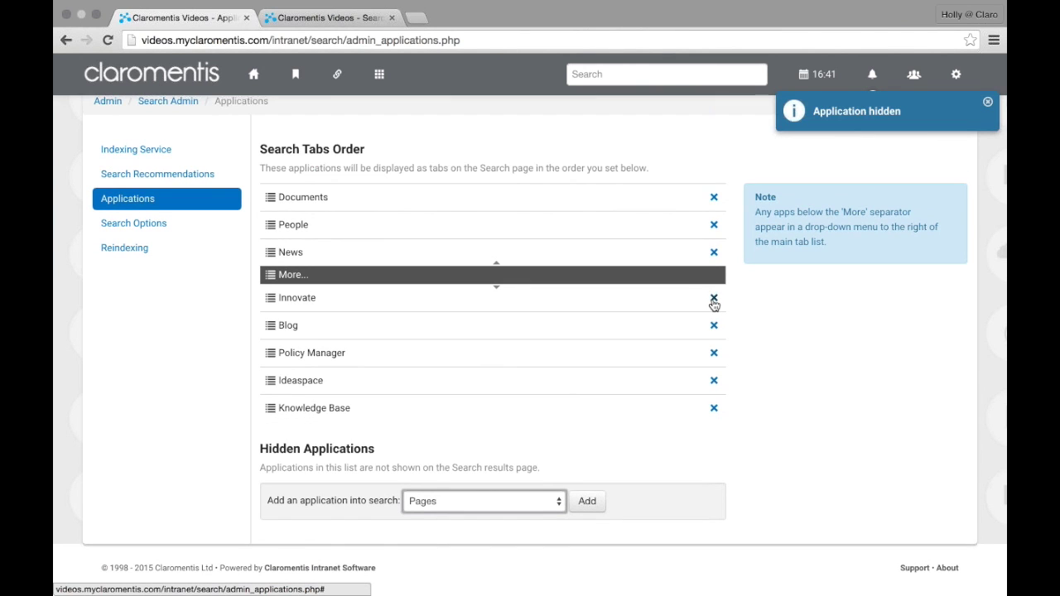
{"action": "left_click", "coordinate": [713, 299]}
{"action": "left_click", "coordinate": [714, 307]}
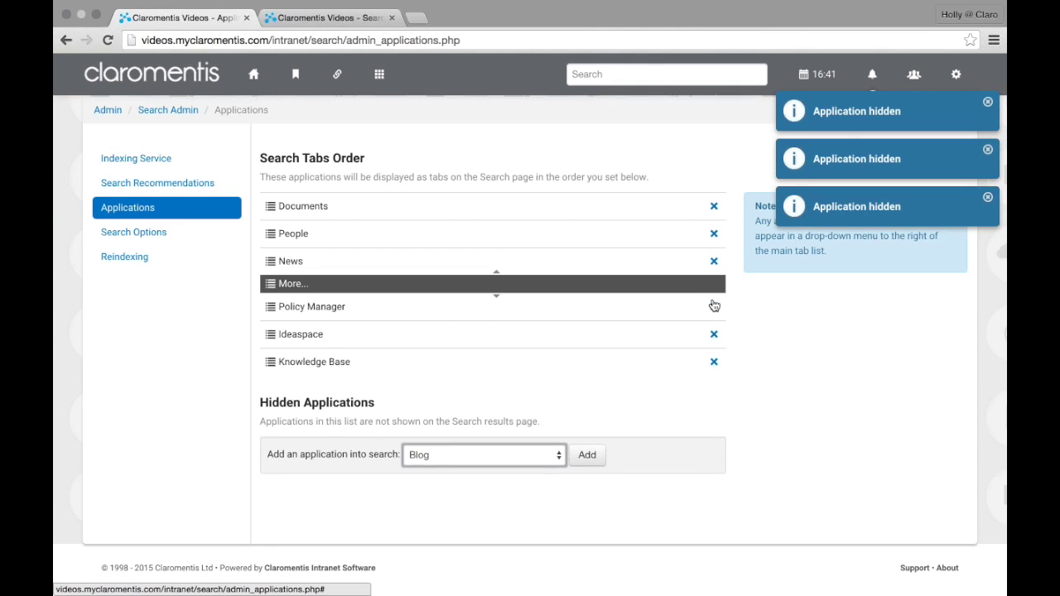
{"action": "left_click", "coordinate": [714, 307]}
{"action": "left_click", "coordinate": [713, 307]}
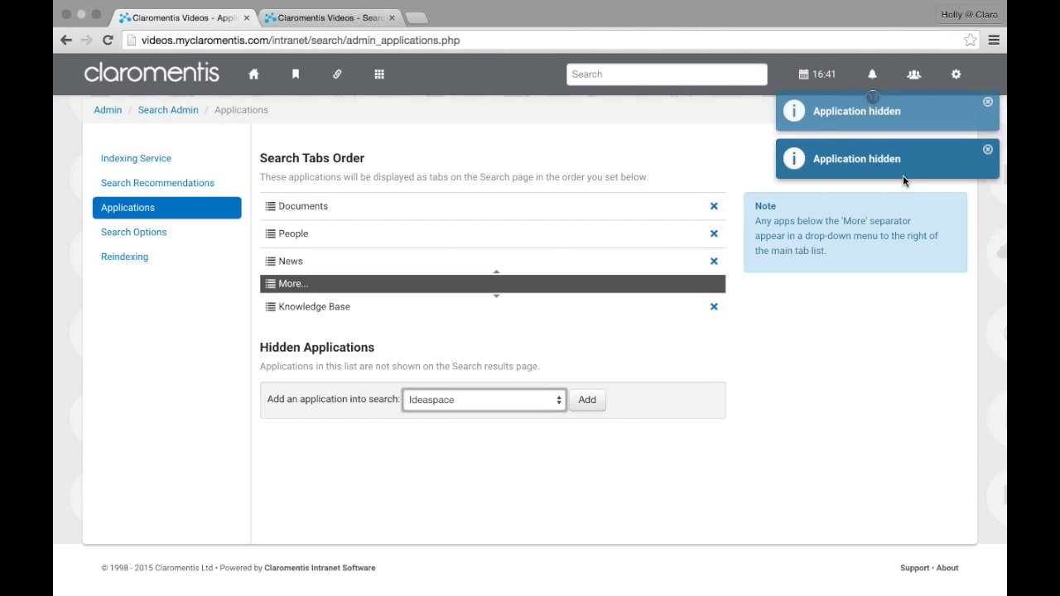
Review the list of hidden applications and add Ideaspace and Pages into search
{"action": "key", "text": "space"}
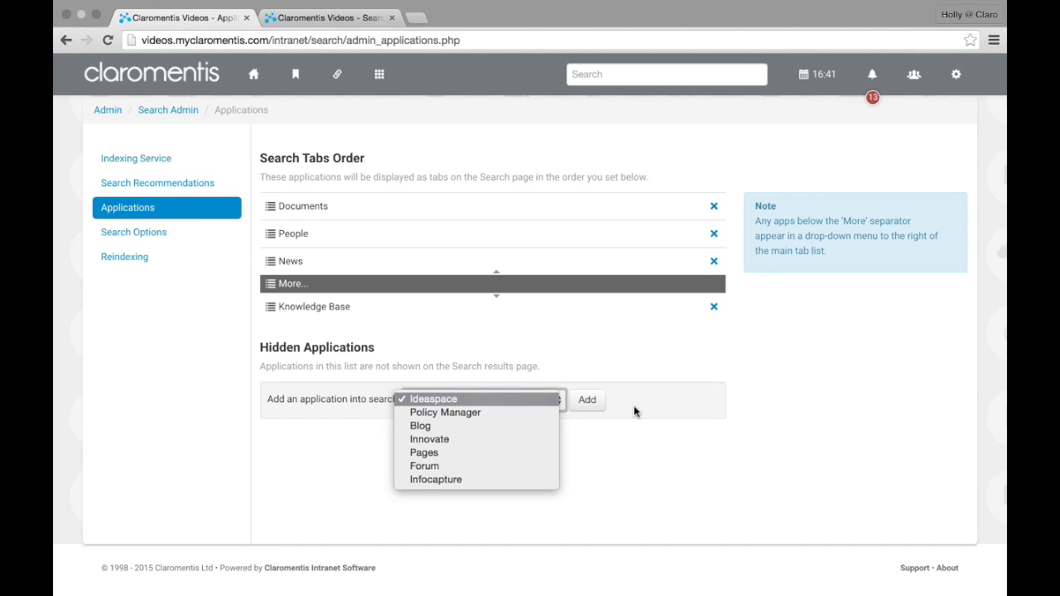
{"action": "left_click", "coordinate": [837, 474]}
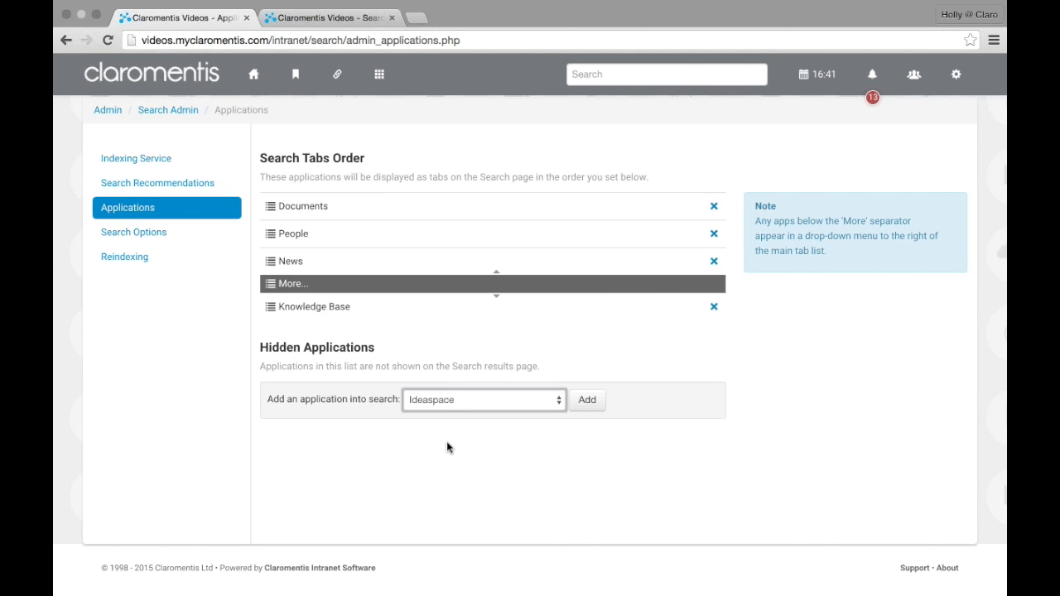
{"action": "left_click", "coordinate": [460, 401]}
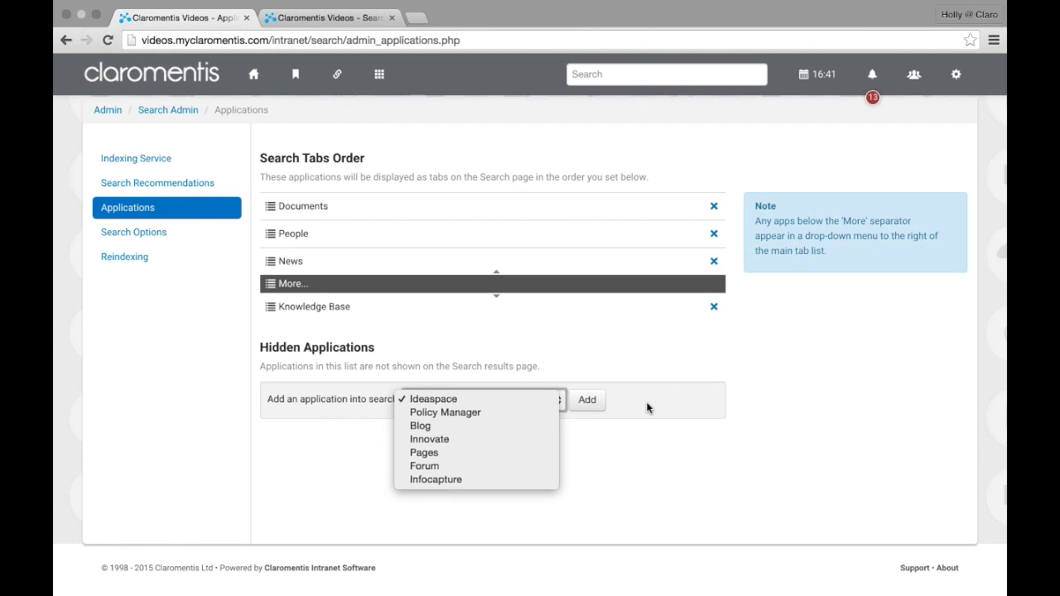
{"action": "left_click", "coordinate": [646, 406]}
{"action": "left_click", "coordinate": [587, 402]}
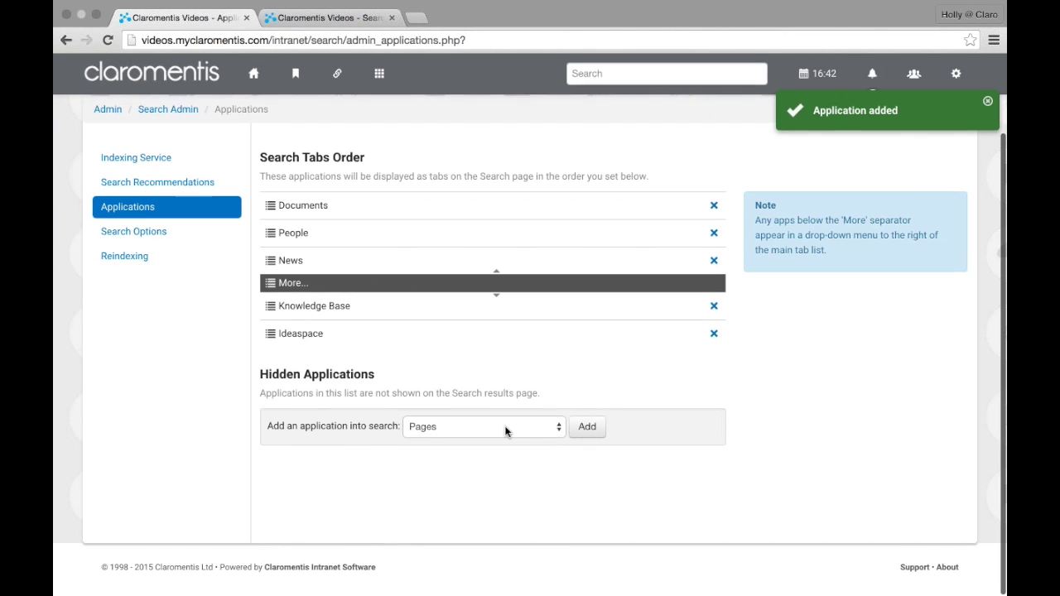
{"action": "left_click", "coordinate": [506, 428]}
{"action": "left_click", "coordinate": [588, 429]}
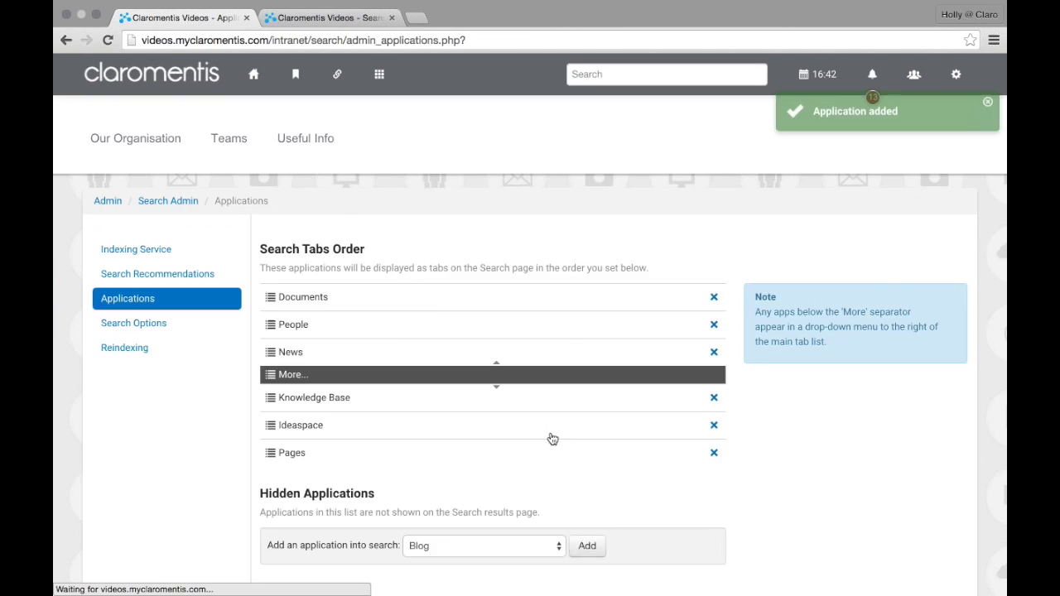
Add the Blog, Forum, Infocapture, Policy Manager and Innovate applications into search
{"action": "left_click", "coordinate": [507, 471]}
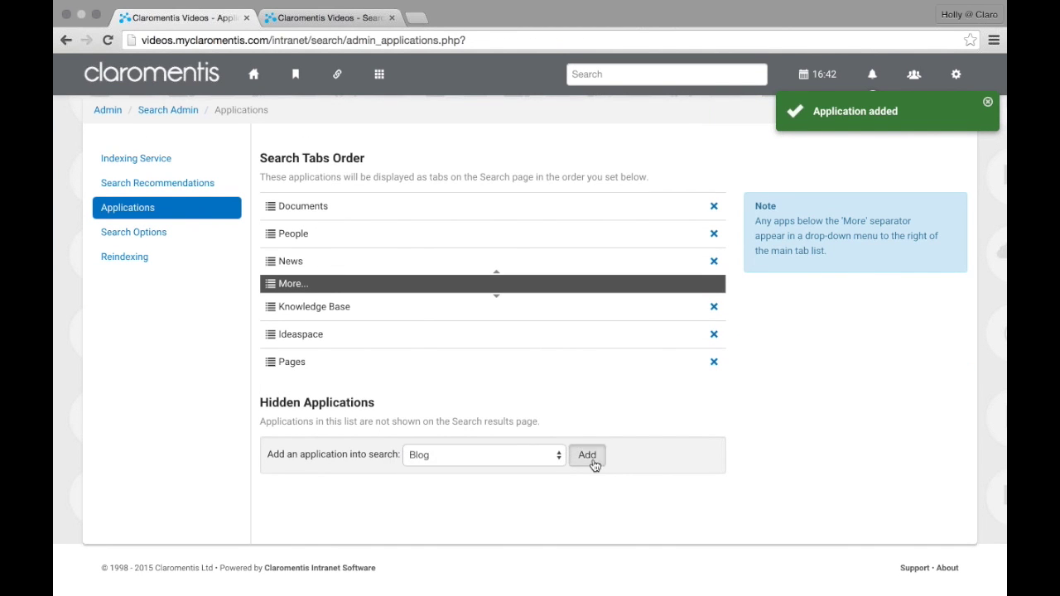
{"action": "left_click", "coordinate": [596, 463]}
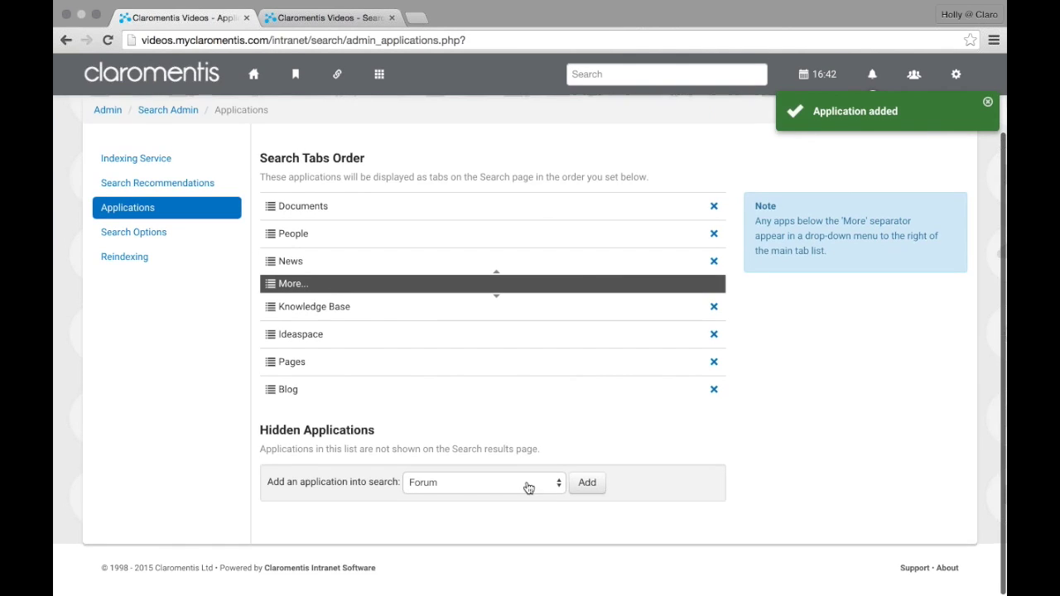
{"action": "left_click", "coordinate": [592, 490]}
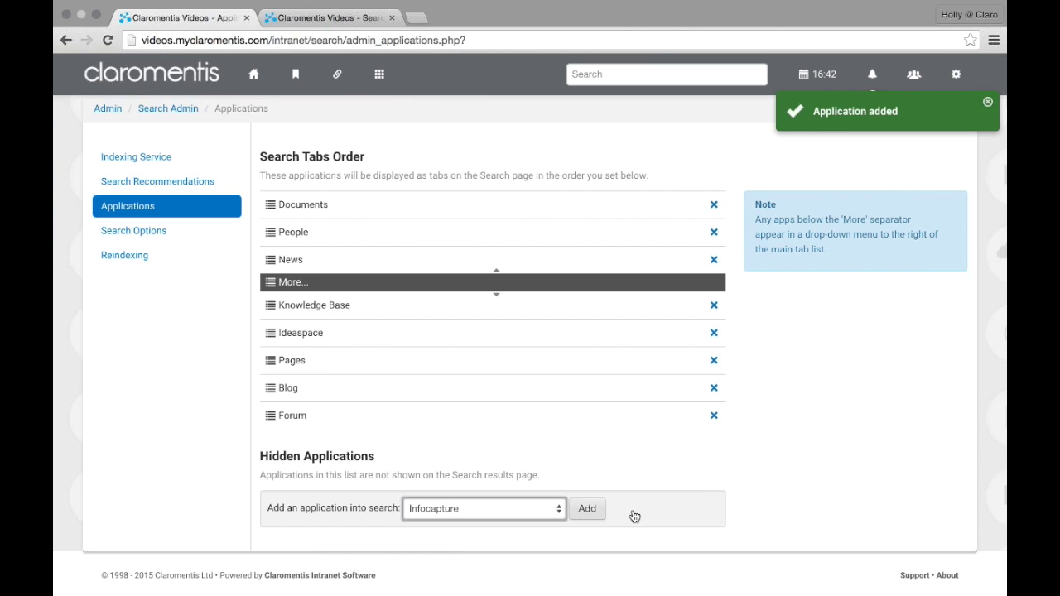
{"action": "left_click", "coordinate": [577, 510]}
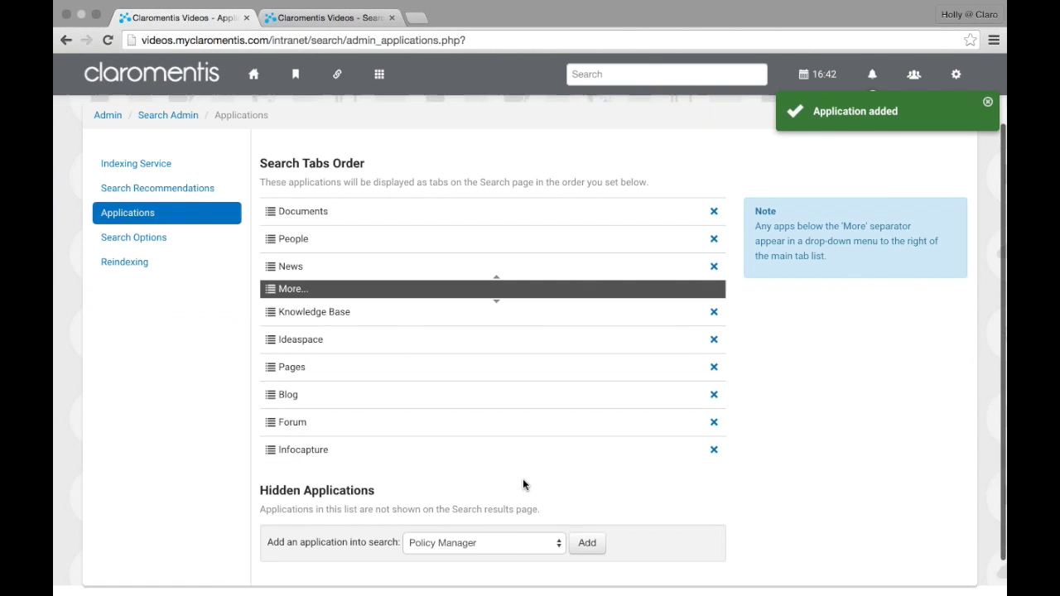
{"action": "left_click", "coordinate": [620, 512]}
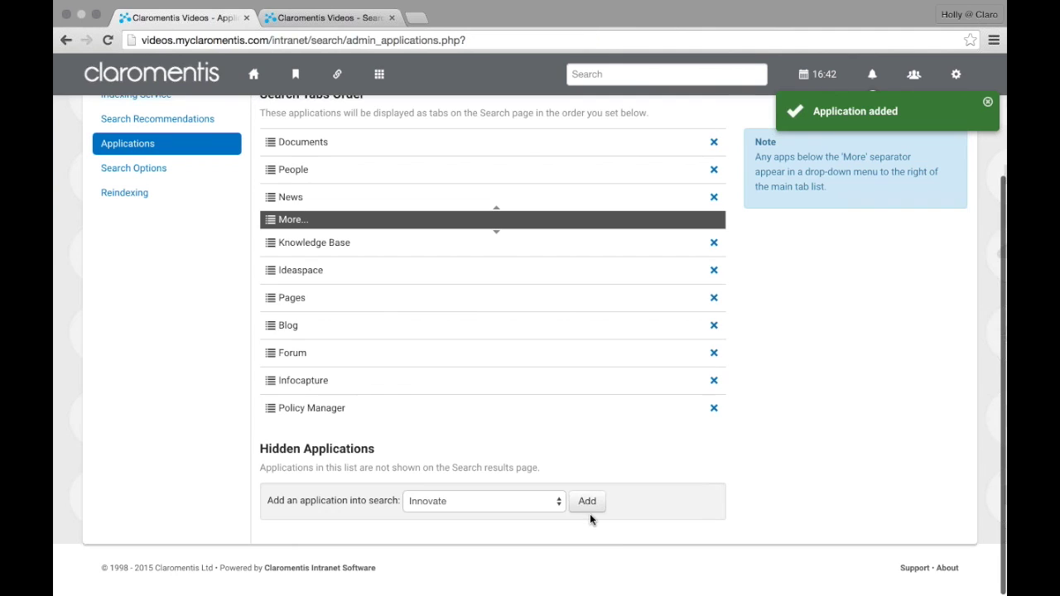
{"action": "left_click", "coordinate": [589, 511]}
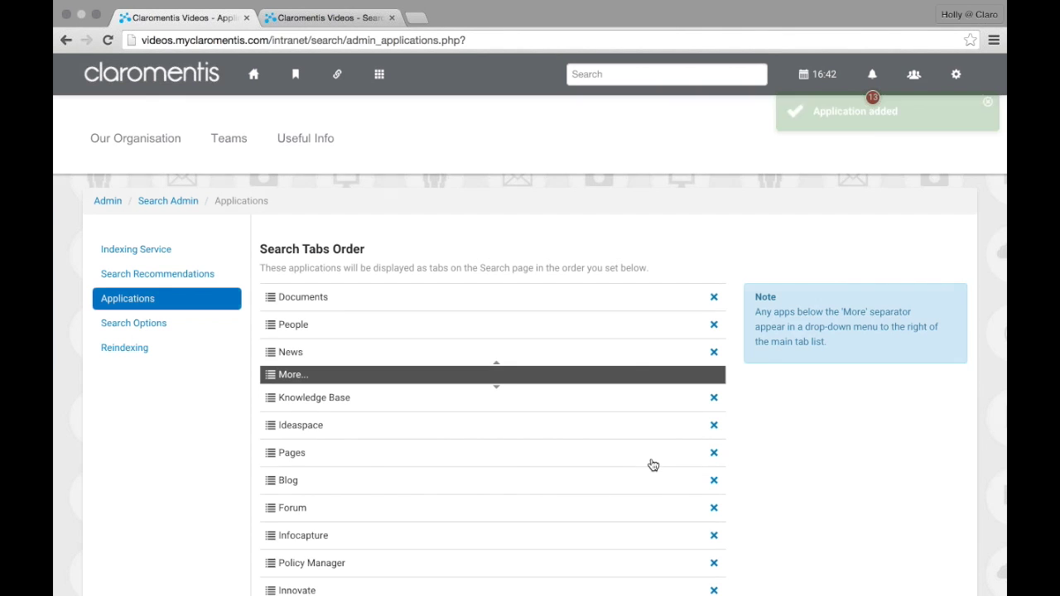
Reorder the search tabs with Knowledge Base, Ideaspace, Pages, Blog, Innovate and Policy Manager above the More separator, and Infocapture and Forum below it
{"action": "scroll", "coordinate": [652, 463], "scroll_direction": "down", "scroll_amount": 2}
{"action": "left_click_drag", "start_coordinate": [346, 301], "coordinate": [294, 432]}
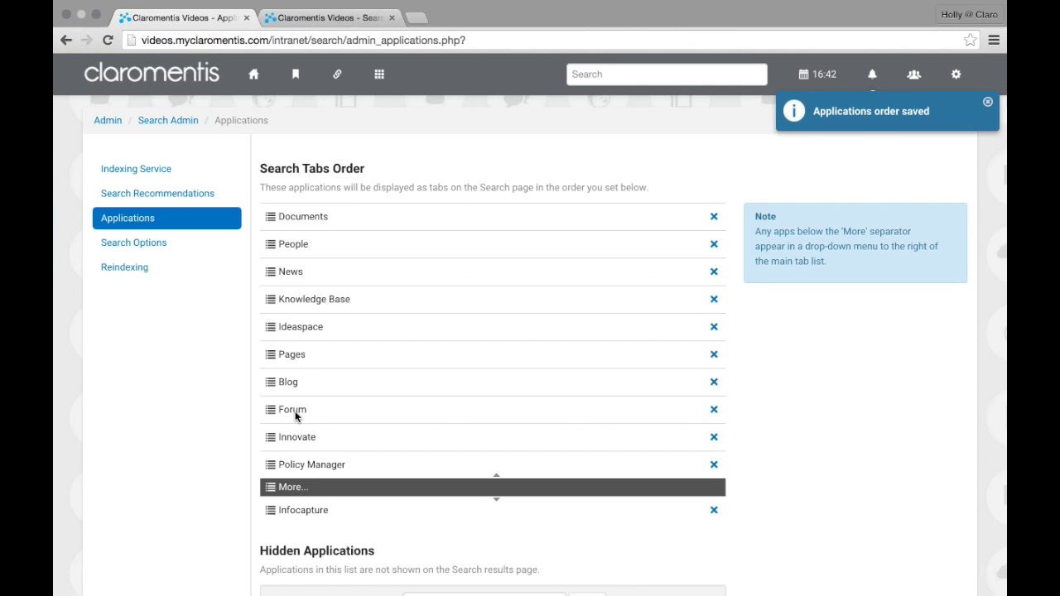
{"action": "left_click_drag", "start_coordinate": [295, 411], "coordinate": [307, 544]}
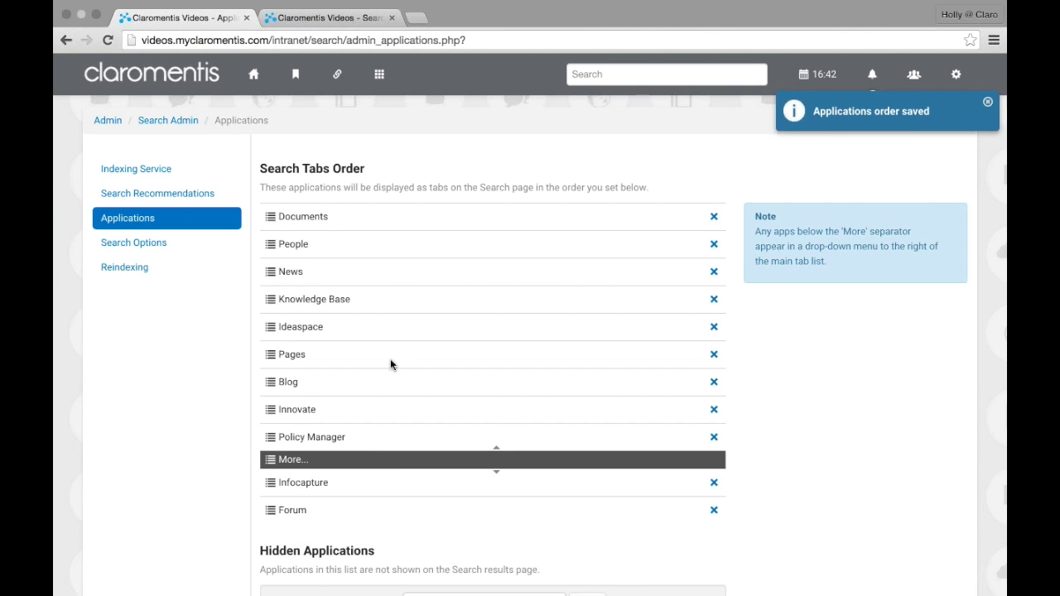
{"action": "scroll", "coordinate": [390, 478], "scroll_direction": "down", "scroll_amount": 3}
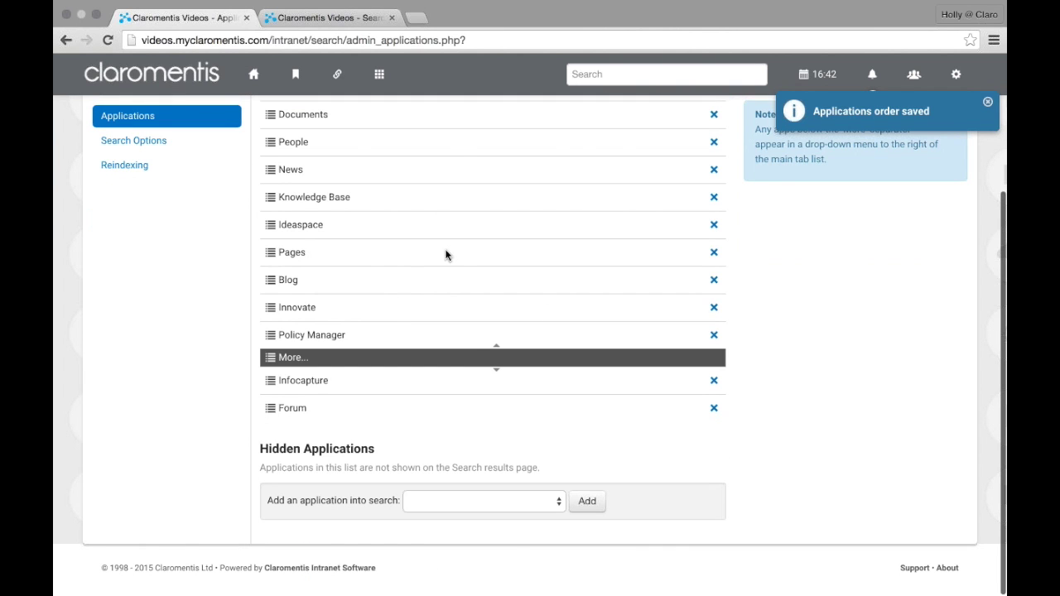
{"action": "scroll", "coordinate": [444, 254], "scroll_direction": "up", "scroll_amount": 2}
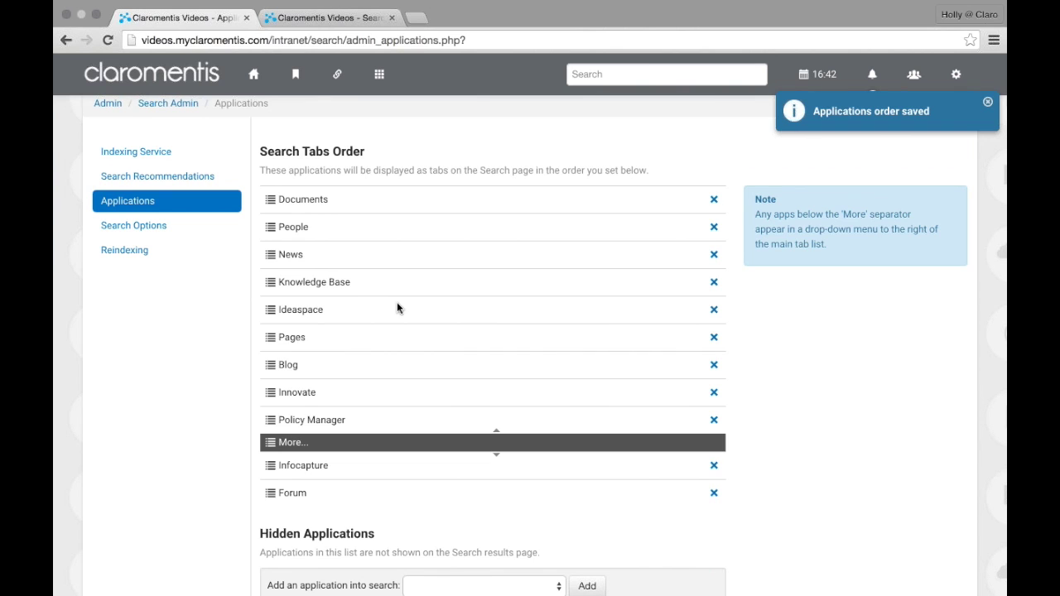
Reload the Search page in the other tab and check its filter tabs and additional categories
{"action": "left_click", "coordinate": [335, 20]}
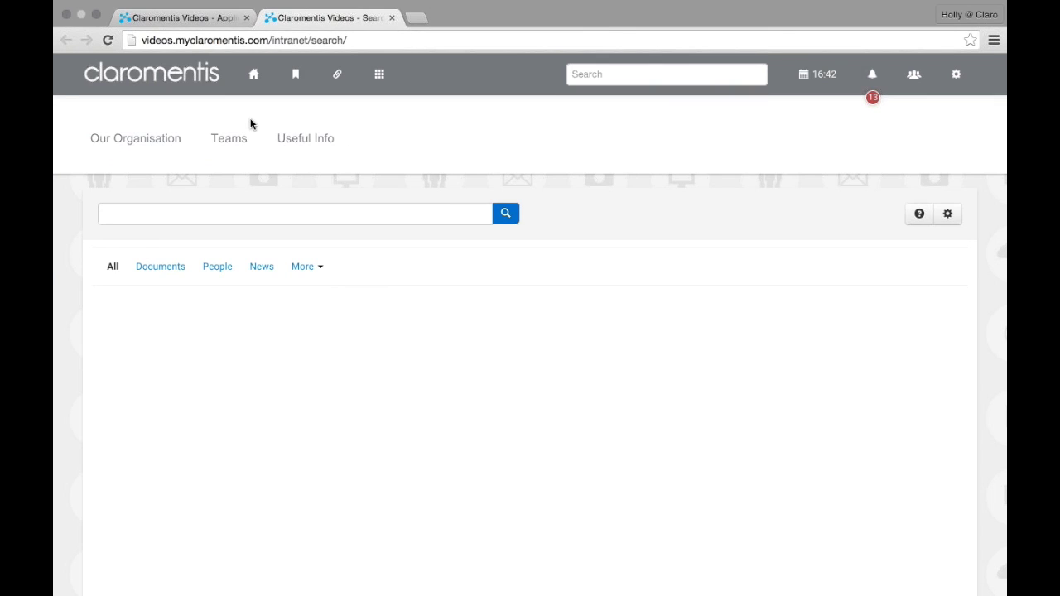
{"action": "key", "text": "super+r"}
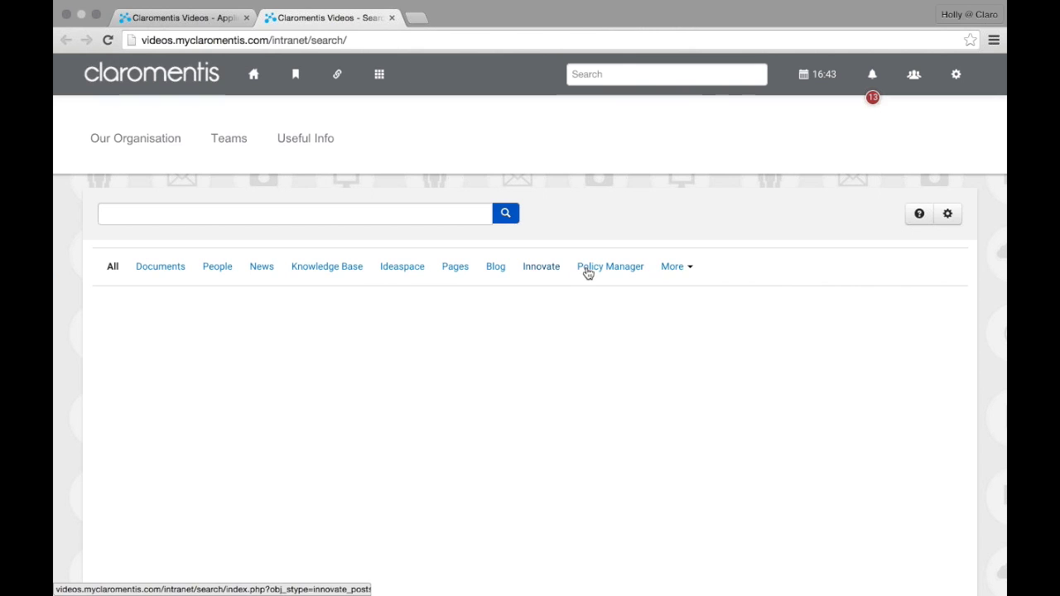
{"action": "left_click", "coordinate": [684, 274]}
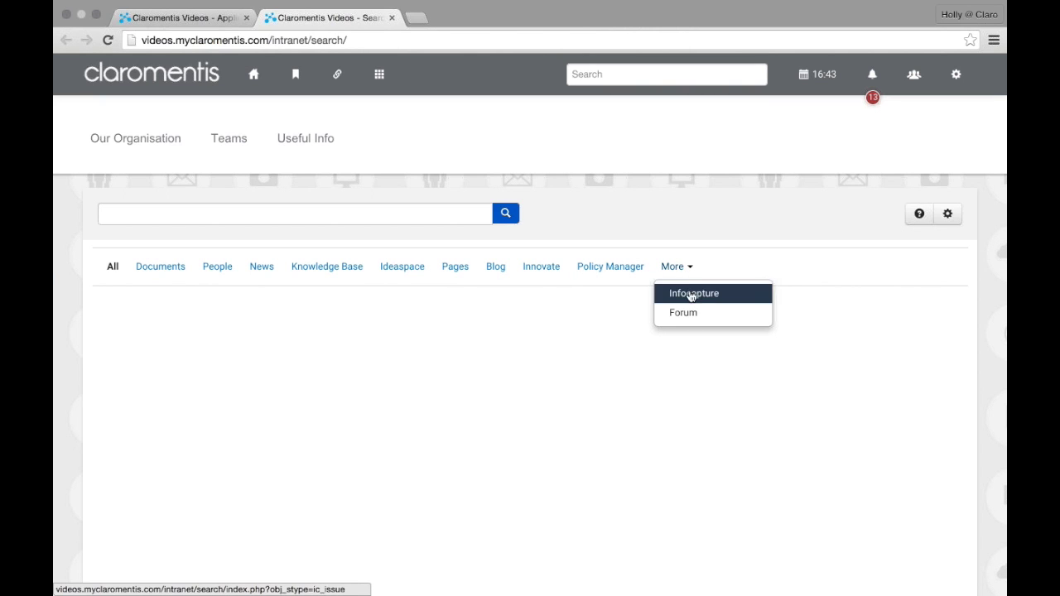
Search the intranet for the user's first name and look through the results
{"action": "left_click", "coordinate": [174, 219]}
{"action": "type", "text": "holly"}
{"action": "key", "text": "Return"}
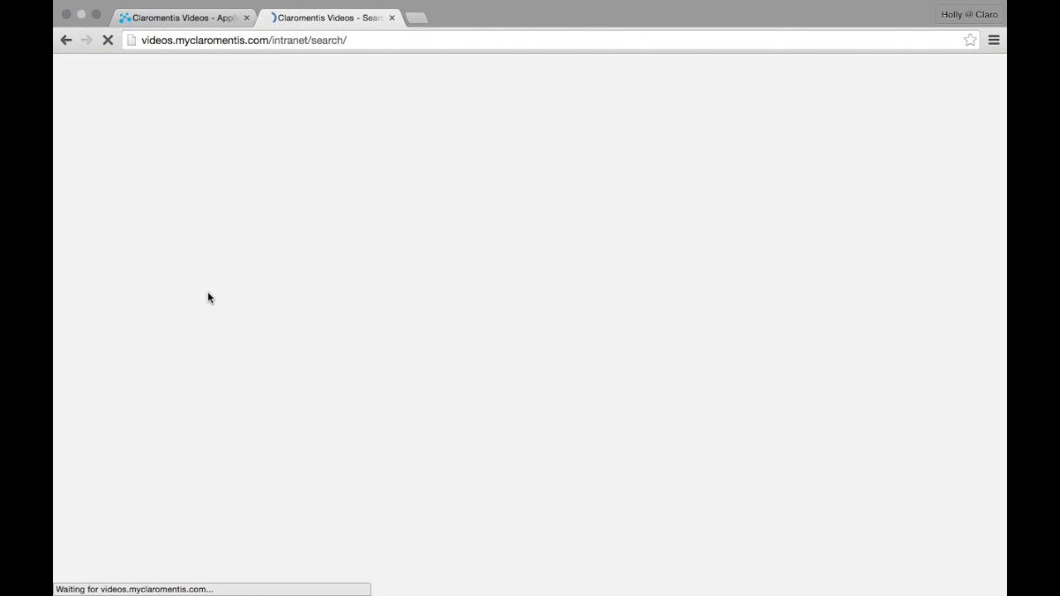
{"action": "scroll", "coordinate": [242, 335], "scroll_direction": "down", "scroll_amount": 3}
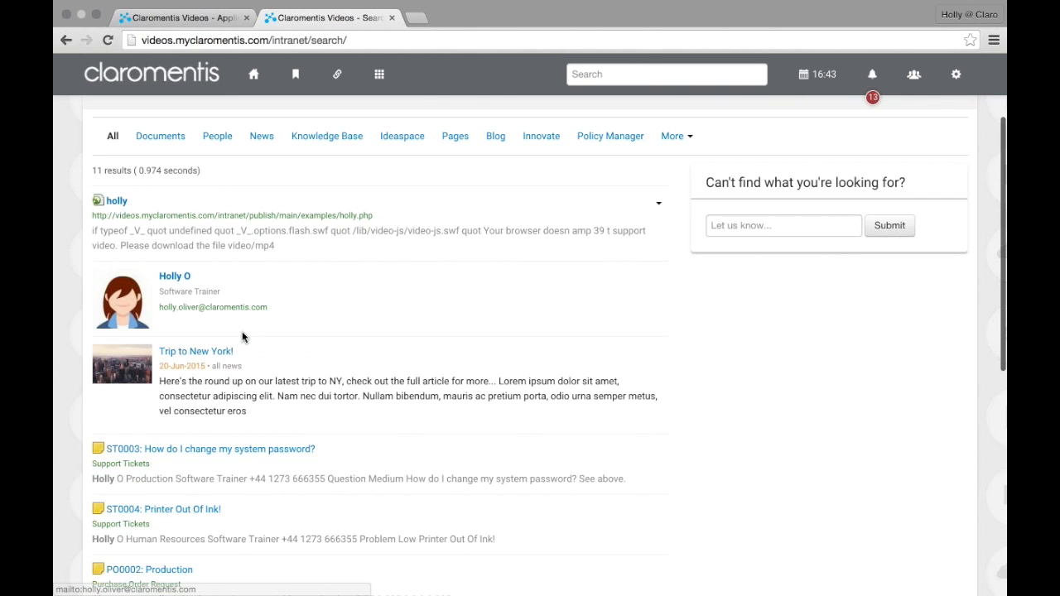
Review the full list of unfiltered search results, from the matching page and profile down to the CSV file
{"action": "scroll", "coordinate": [242, 335], "scroll_direction": "down", "scroll_amount": 10}
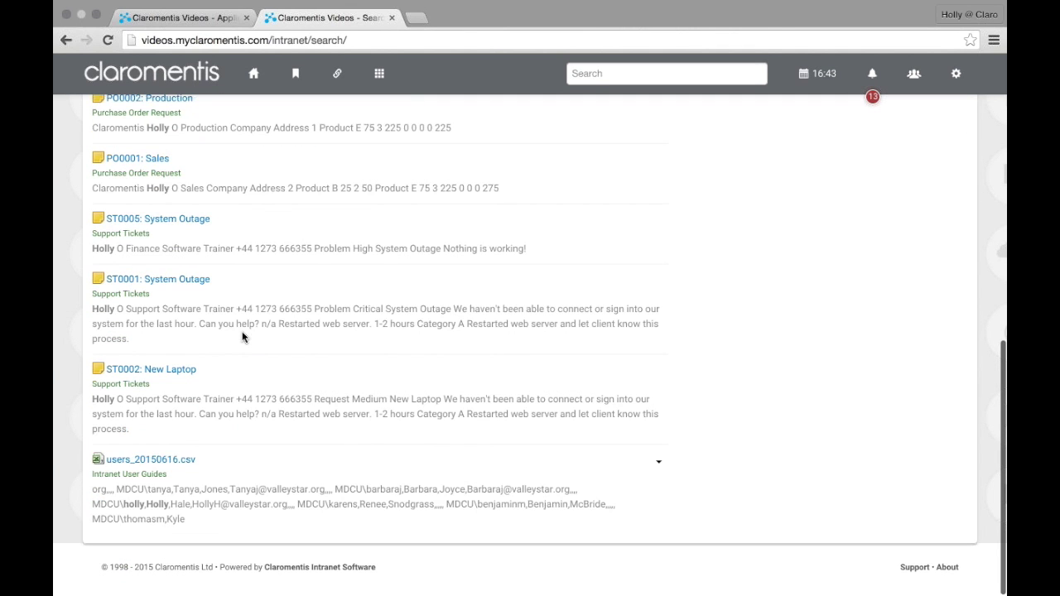
{"action": "scroll", "coordinate": [337, 358], "scroll_direction": "up", "scroll_amount": 15}
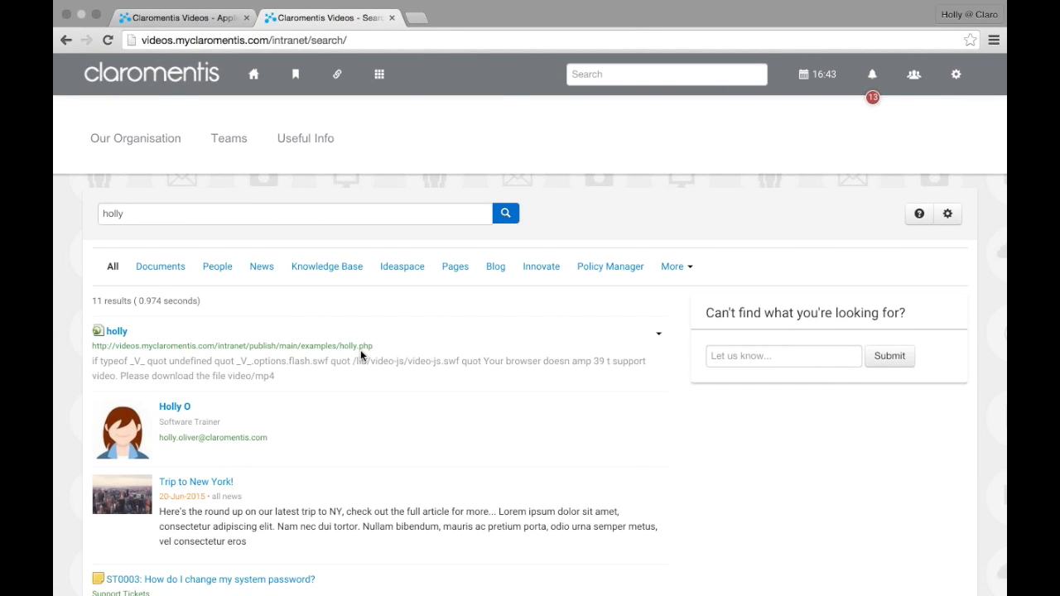
{"action": "scroll", "coordinate": [360, 355], "scroll_direction": "down", "scroll_amount": 3}
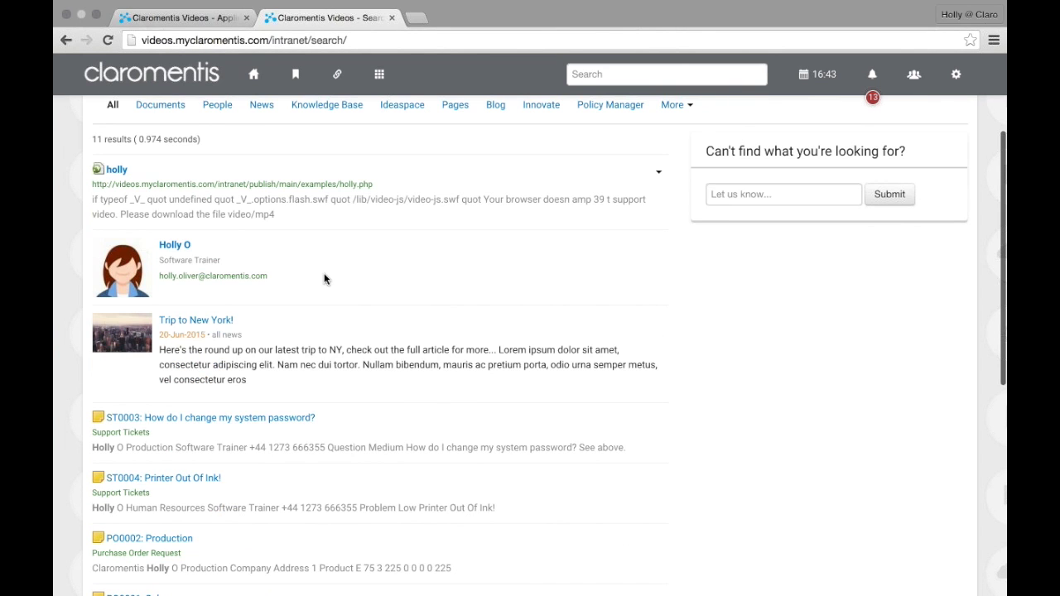
{"action": "scroll", "coordinate": [324, 279], "scroll_direction": "down", "scroll_amount": 2}
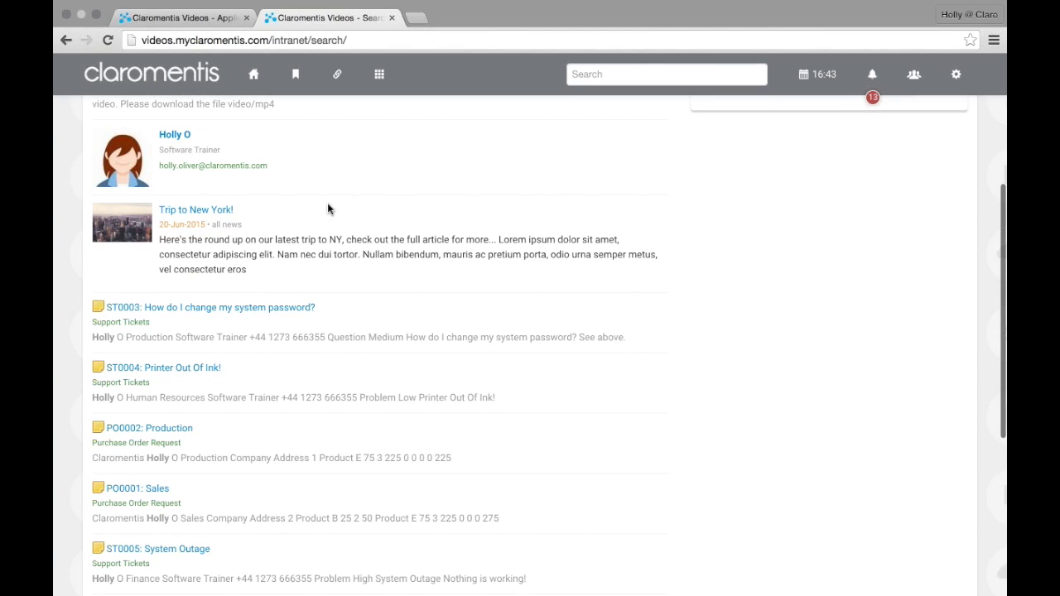
{"action": "scroll", "coordinate": [249, 223], "scroll_direction": "down", "scroll_amount": 3}
{"action": "scroll", "coordinate": [140, 216], "scroll_direction": "down", "scroll_amount": 3}
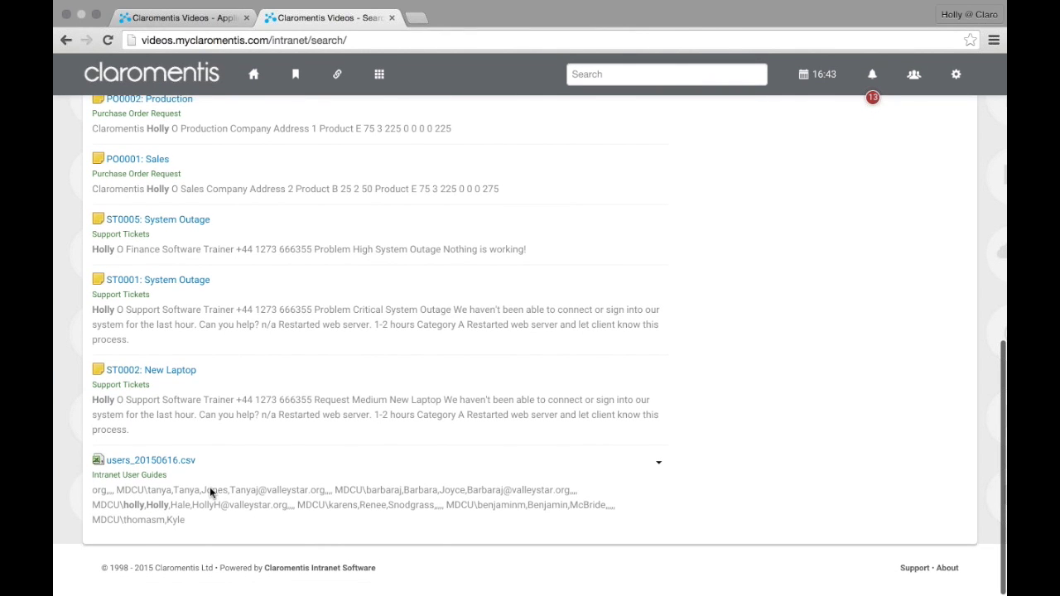
{"action": "scroll", "coordinate": [209, 487], "scroll_direction": "up", "scroll_amount": 8}
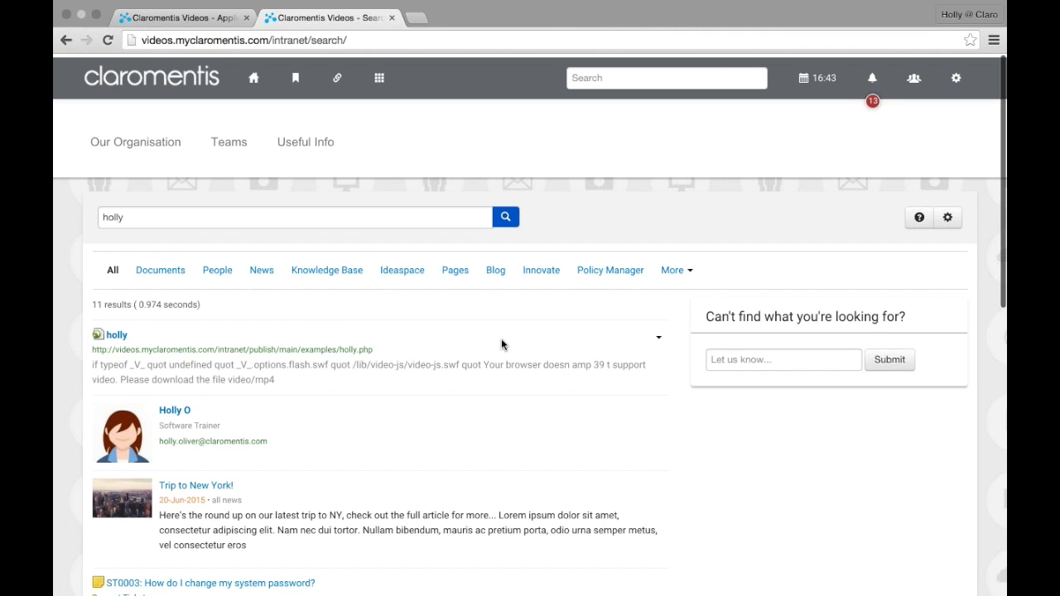
Filter the search results by People and by Infocapture, then return to all results
{"action": "left_click", "coordinate": [173, 271]}
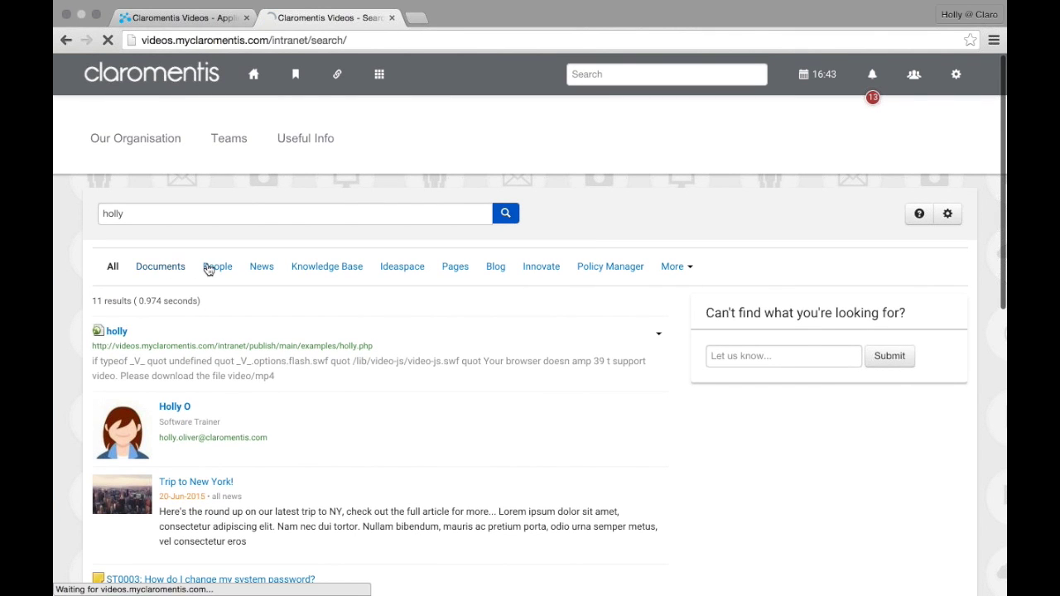
{"action": "left_click", "coordinate": [223, 267]}
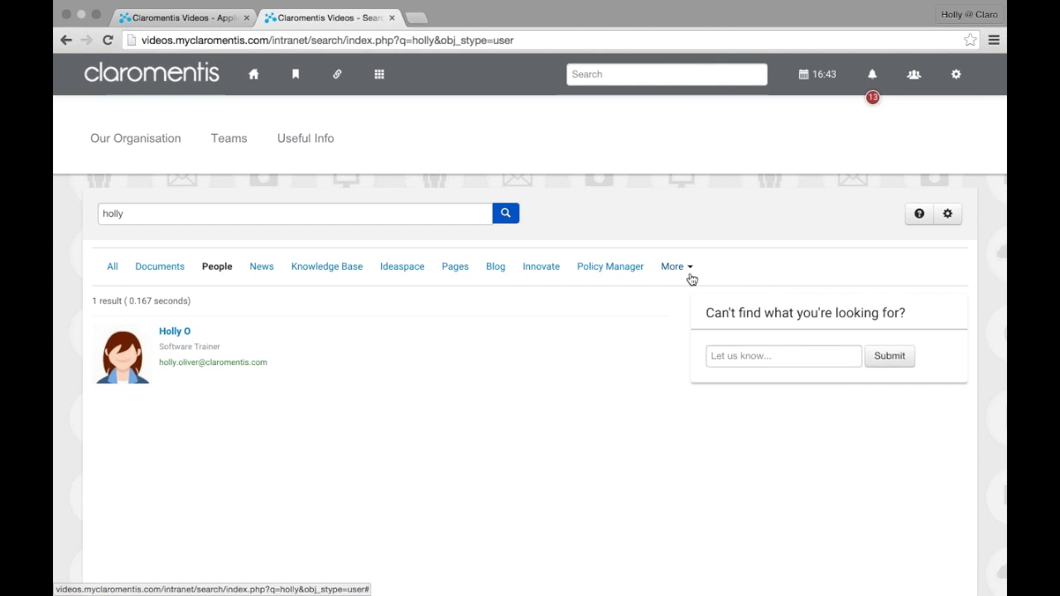
{"action": "left_click", "coordinate": [690, 279]}
{"action": "left_click", "coordinate": [695, 295]}
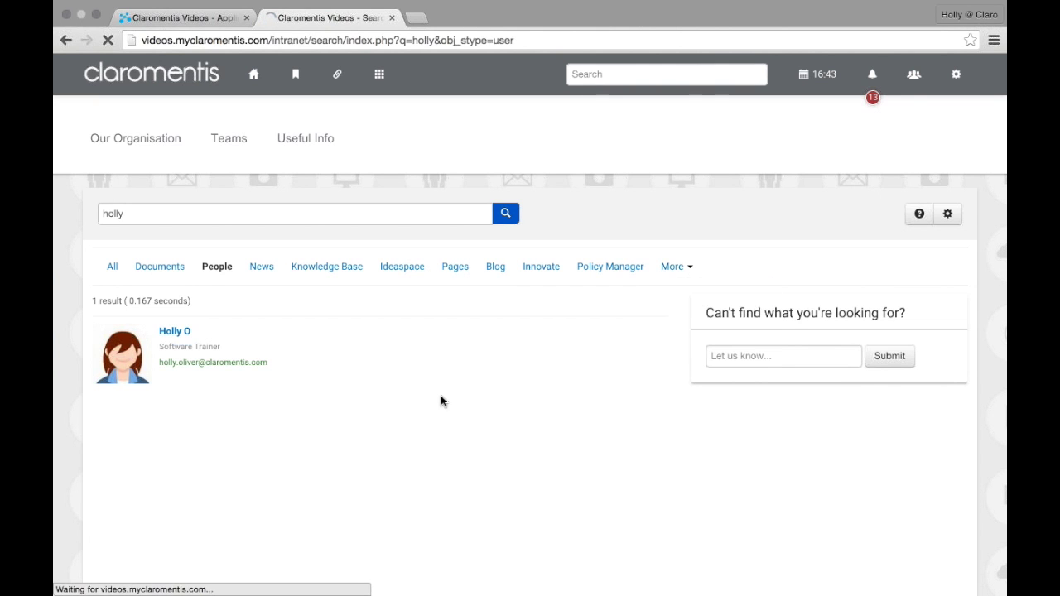
{"action": "scroll", "coordinate": [433, 398], "scroll_direction": "down", "scroll_amount": 5}
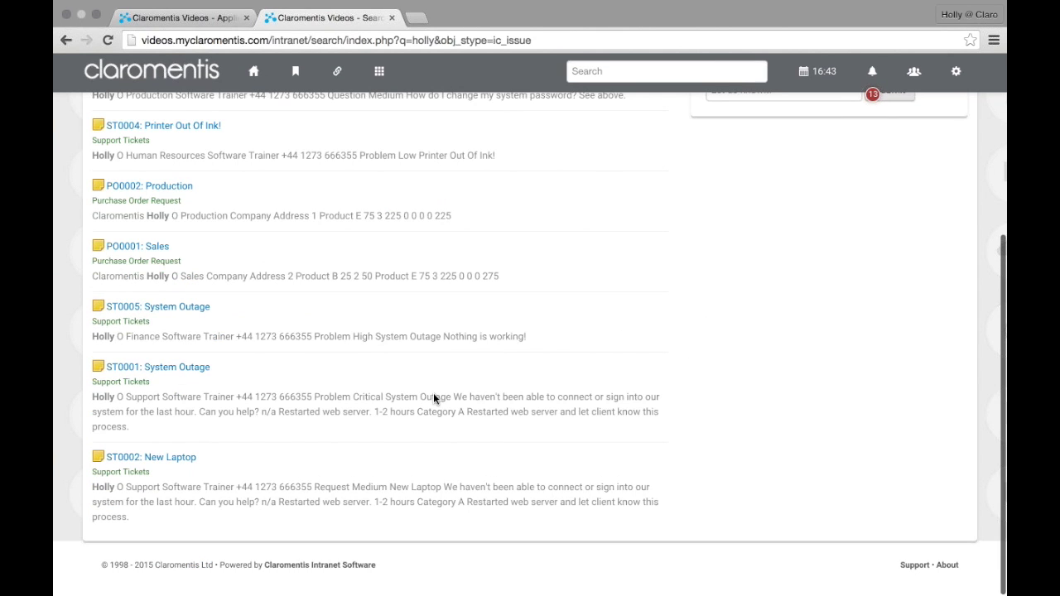
{"action": "scroll", "coordinate": [433, 393], "scroll_direction": "up", "scroll_amount": 5}
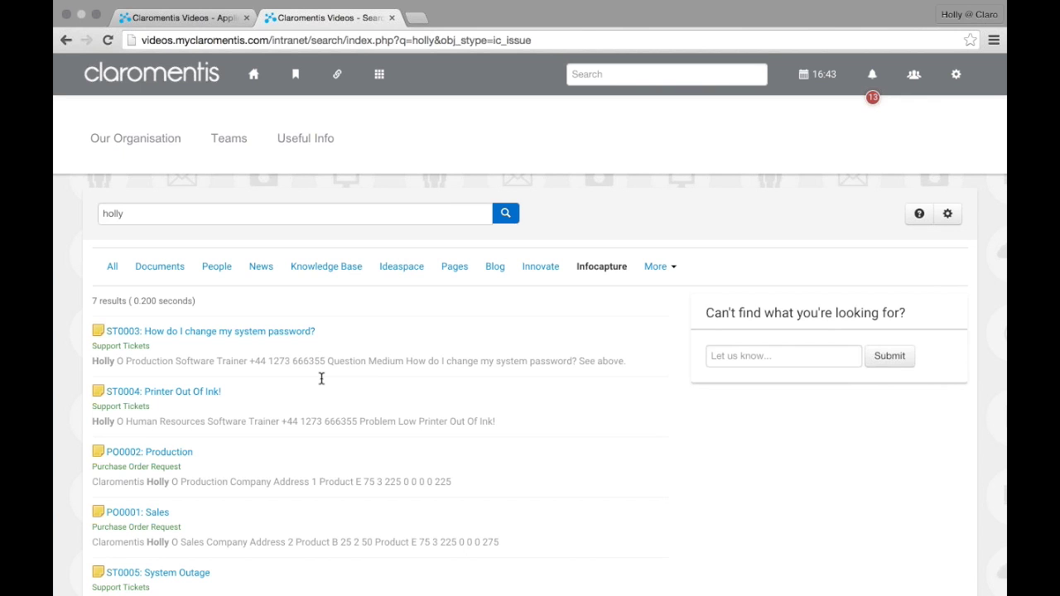
{"action": "left_click", "coordinate": [112, 270]}
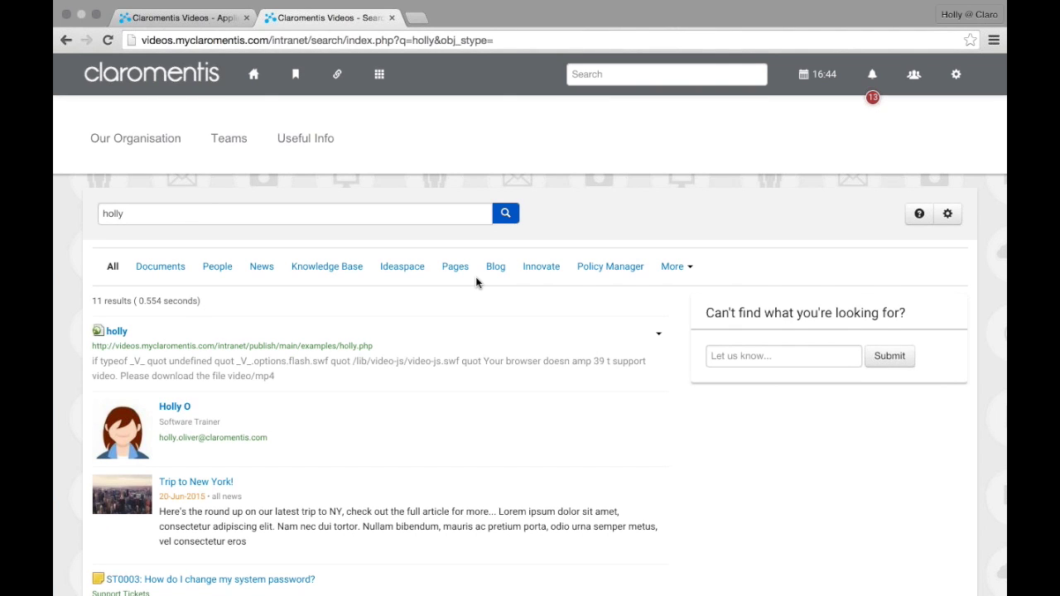
Review the Search Options in Search Admin and compare them with the suggestion box on the Search page
{"action": "left_click", "coordinate": [188, 18]}
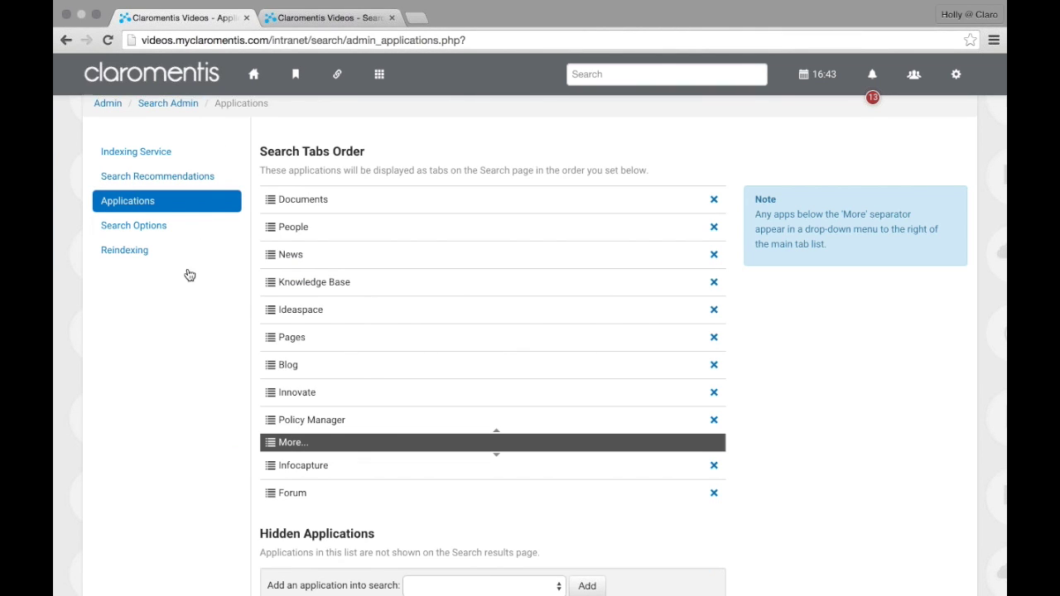
{"action": "left_click", "coordinate": [196, 229]}
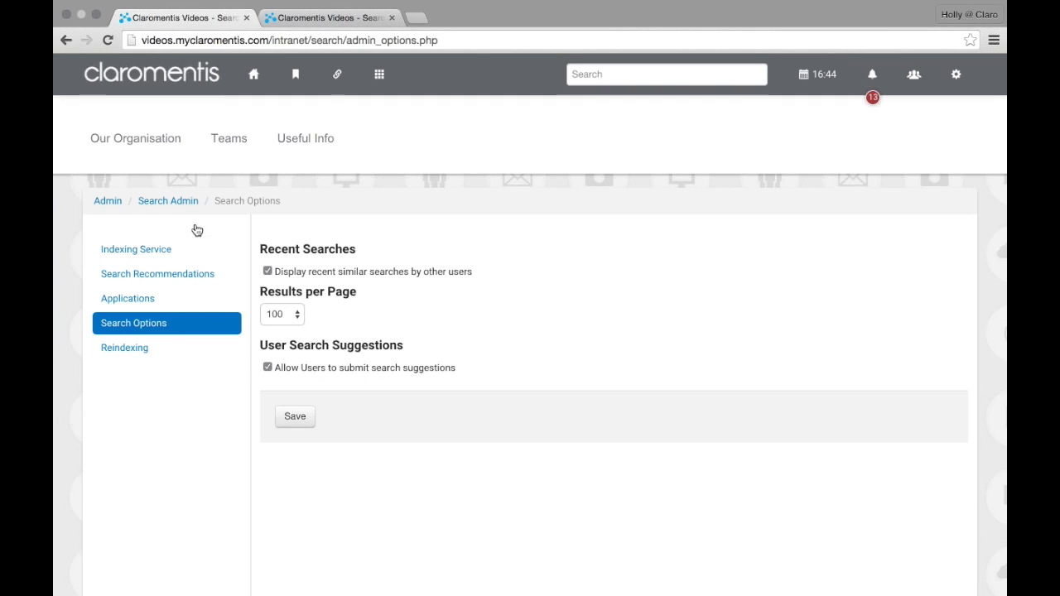
{"action": "scroll", "coordinate": [461, 295], "scroll_direction": "down", "scroll_amount": 1}
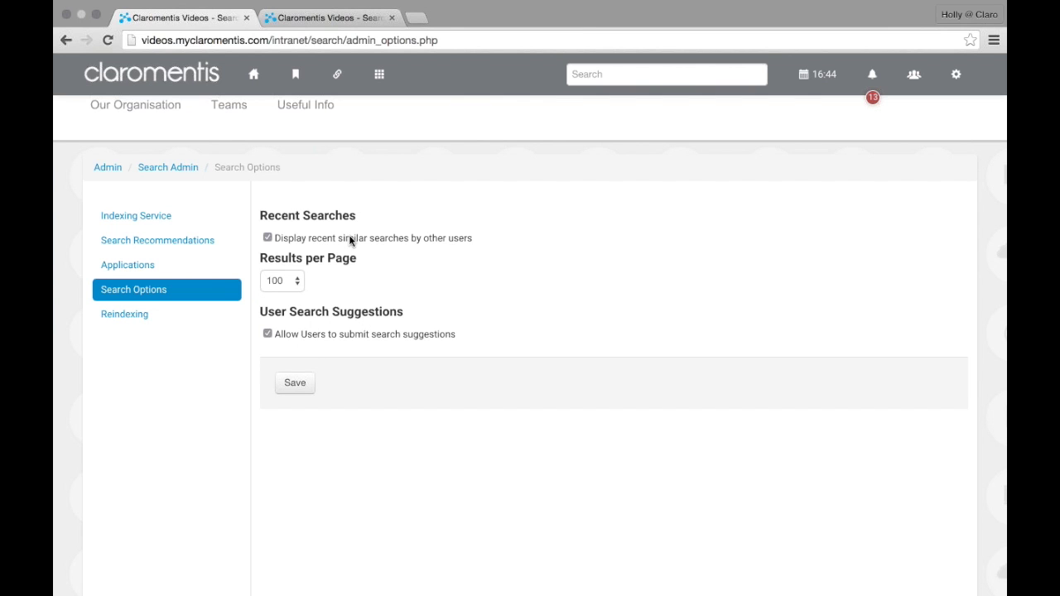
{"action": "left_click", "coordinate": [336, 17]}
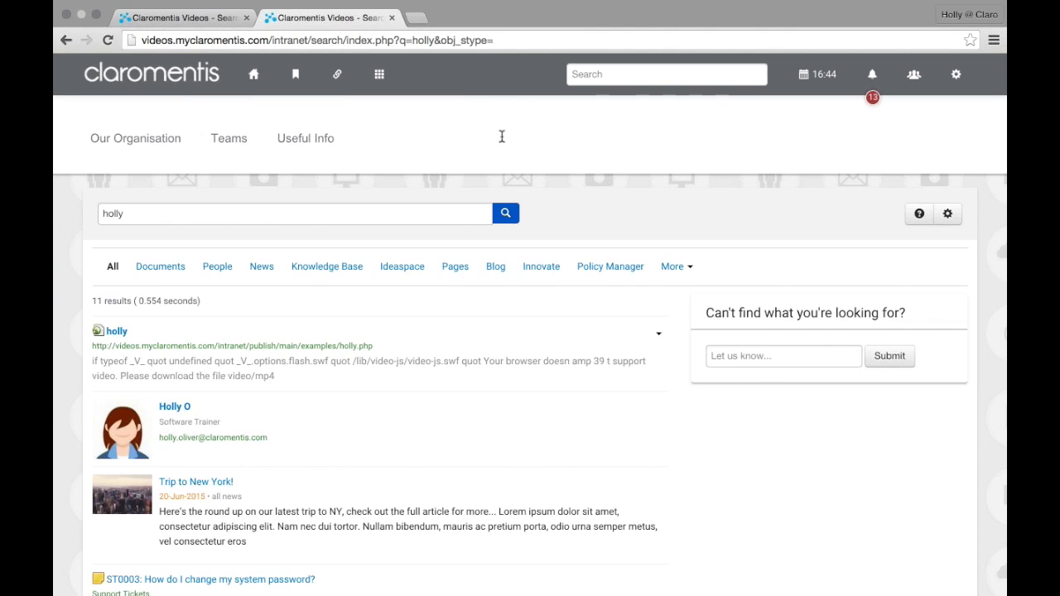
{"action": "left_click", "coordinate": [748, 356]}
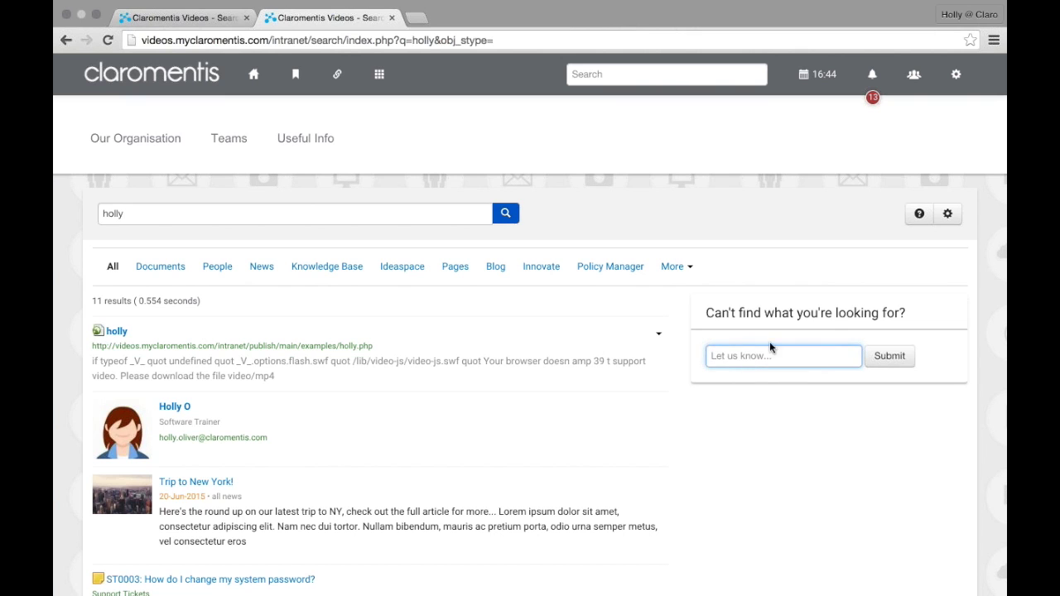
{"action": "left_click", "coordinate": [189, 17]}
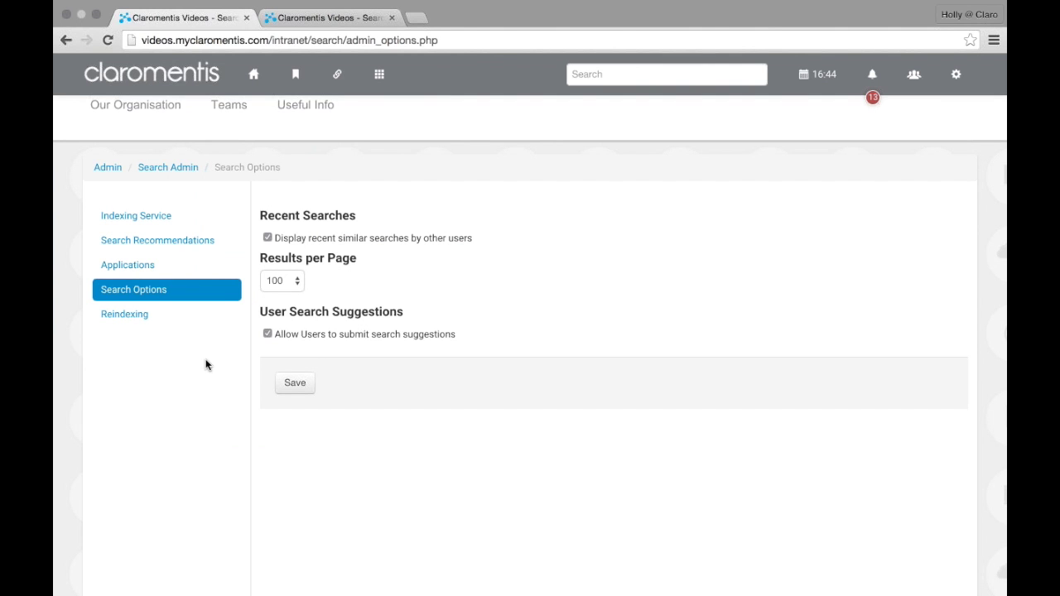
Check the Reindexing and Indexing Service pages of Search Admin, then return to the main Admin page
{"action": "left_click", "coordinate": [198, 321]}
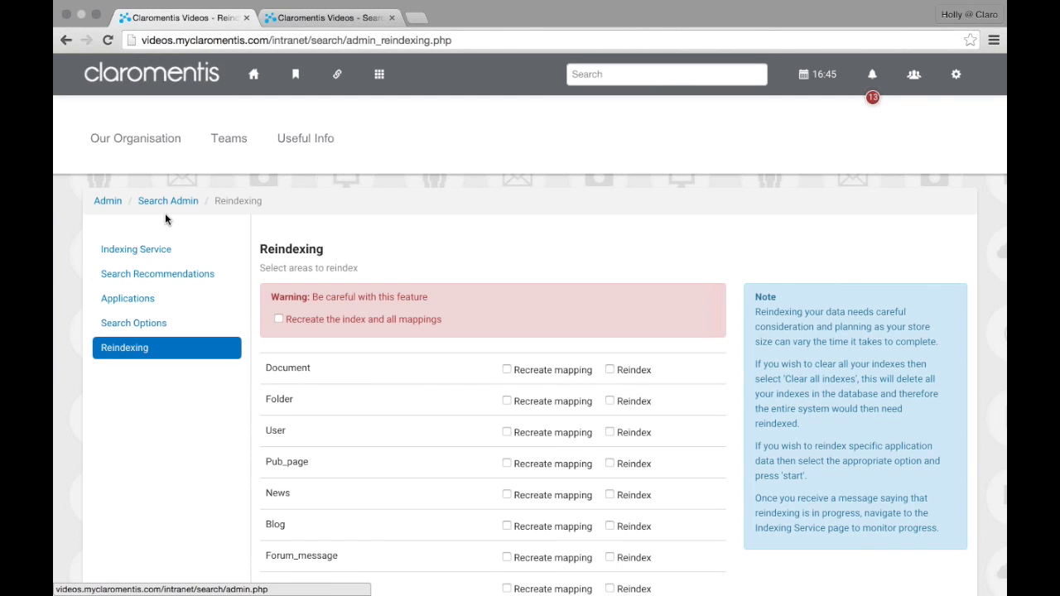
{"action": "left_click", "coordinate": [174, 202]}
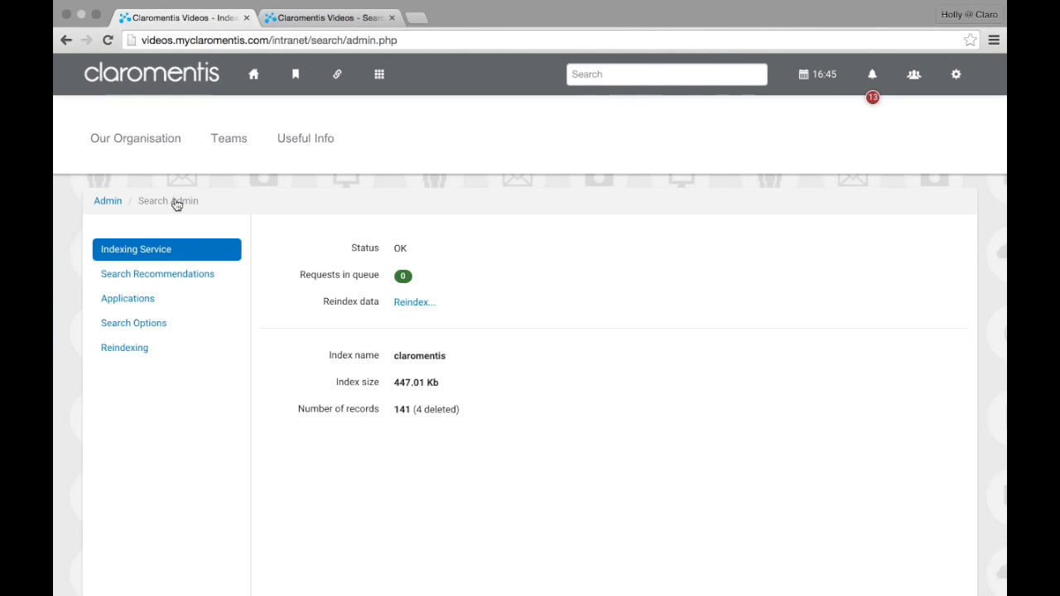
{"action": "left_click", "coordinate": [111, 206]}
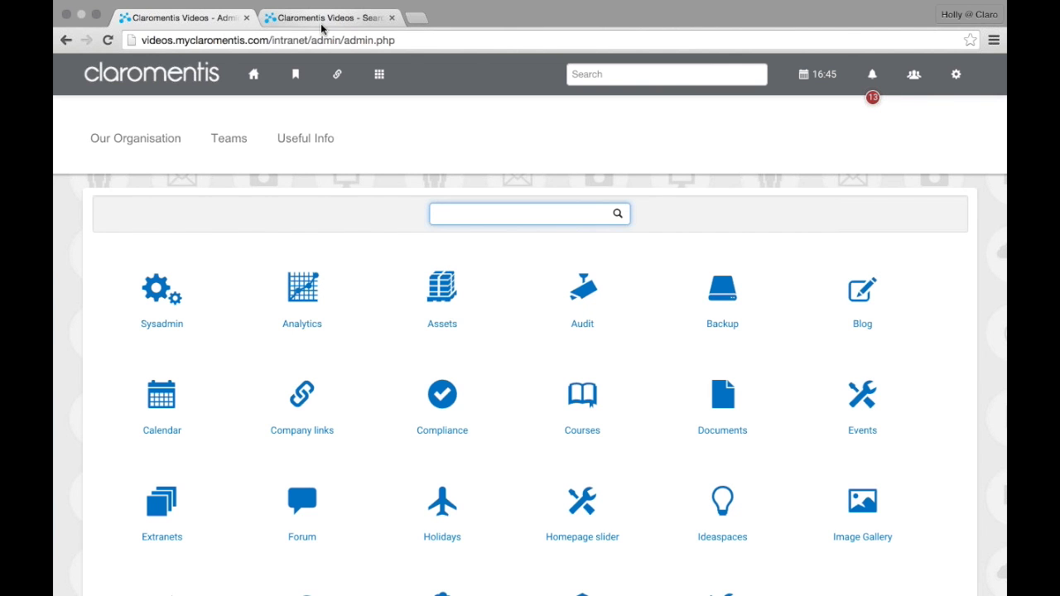
Go to the intranet home page in the Search browser tab and close the Admin browser tab
{"action": "left_click", "coordinate": [321, 22]}
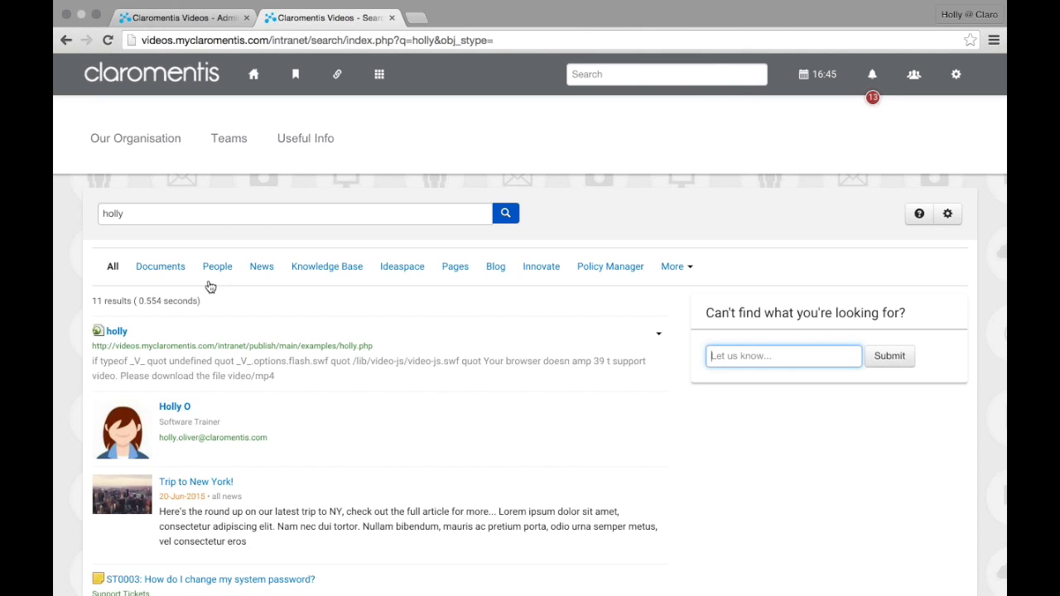
{"action": "left_click", "coordinate": [253, 80]}
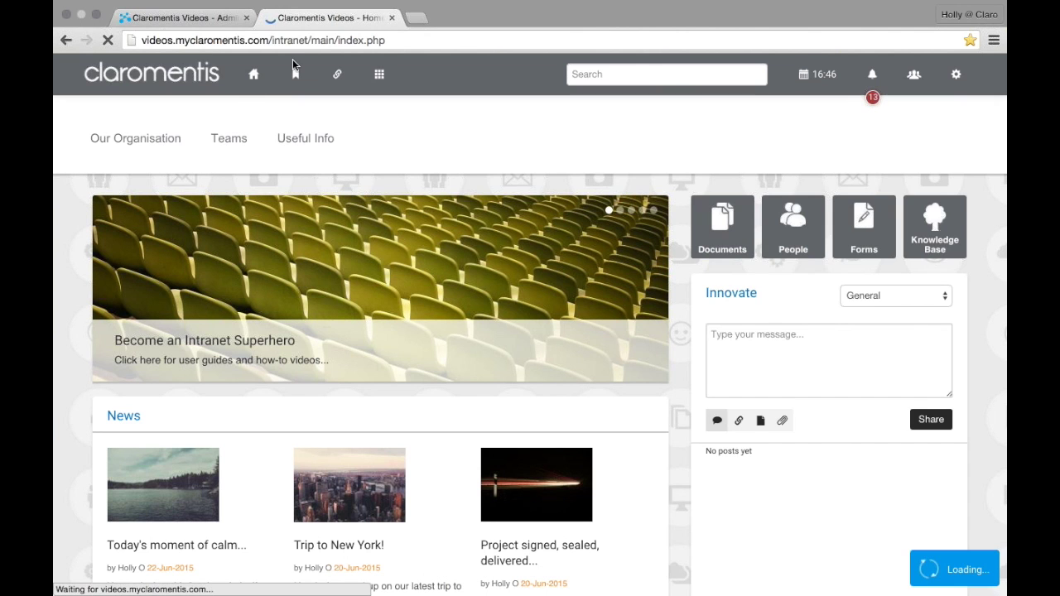
{"action": "left_click", "coordinate": [246, 18]}
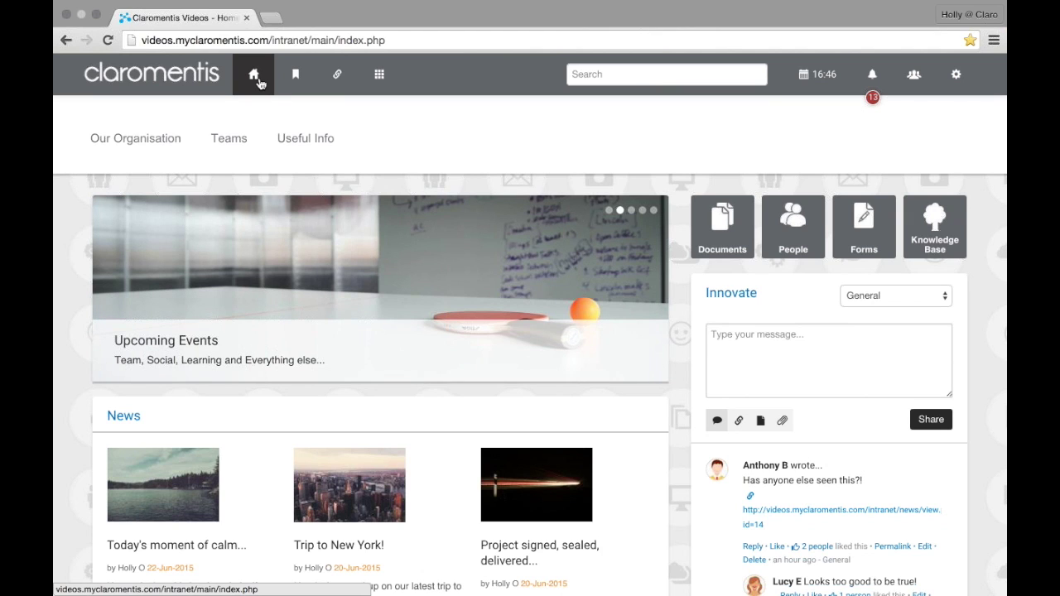
Reload the intranet home page and examine its news section and Innovate message feed
{"action": "left_click", "coordinate": [259, 81]}
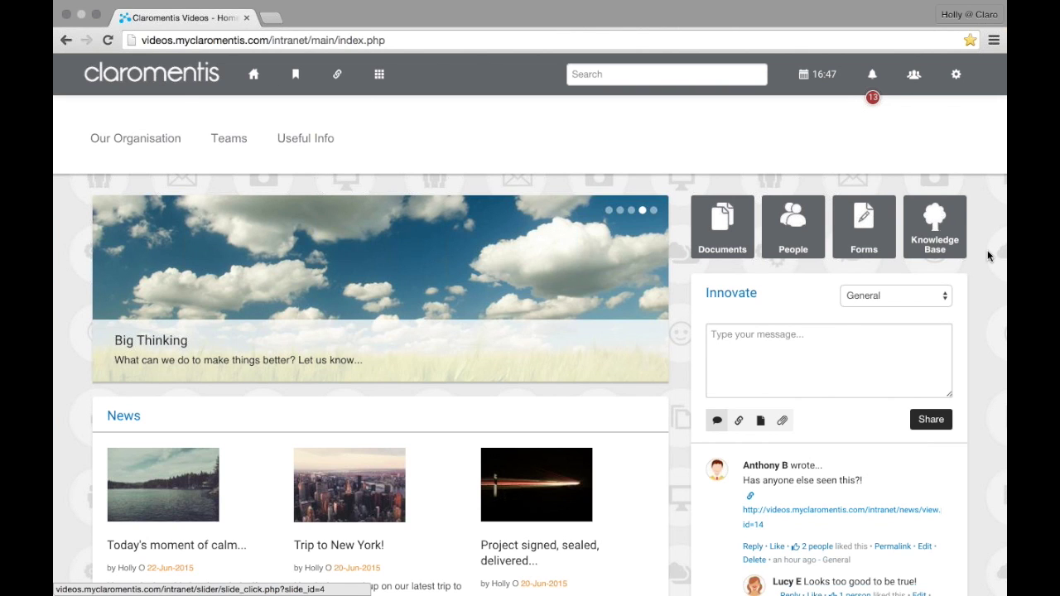
{"action": "scroll", "coordinate": [988, 260], "scroll_direction": "down", "scroll_amount": 3}
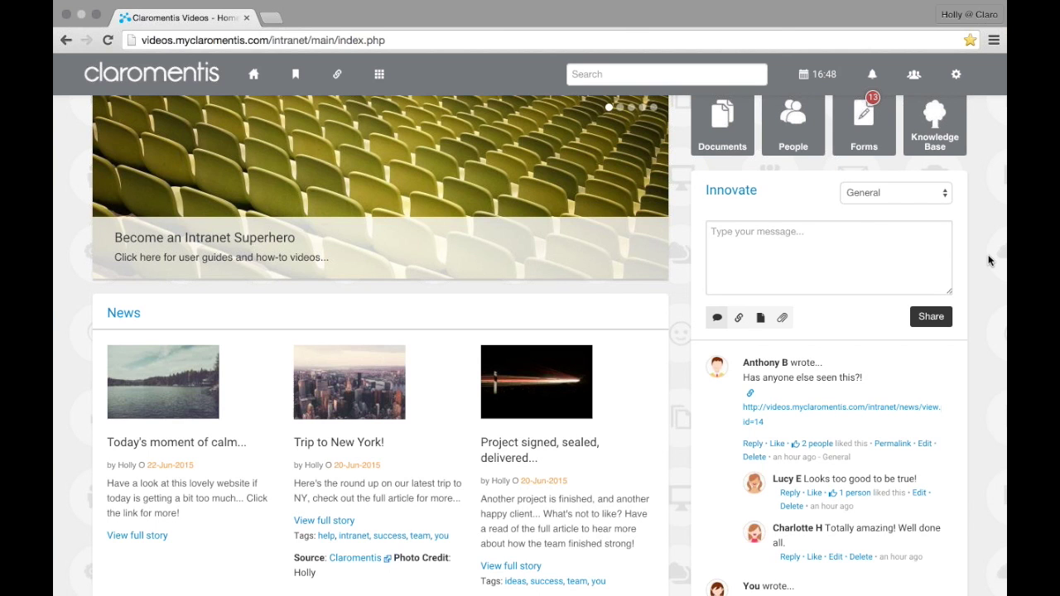
{"action": "left_click", "coordinate": [826, 239]}
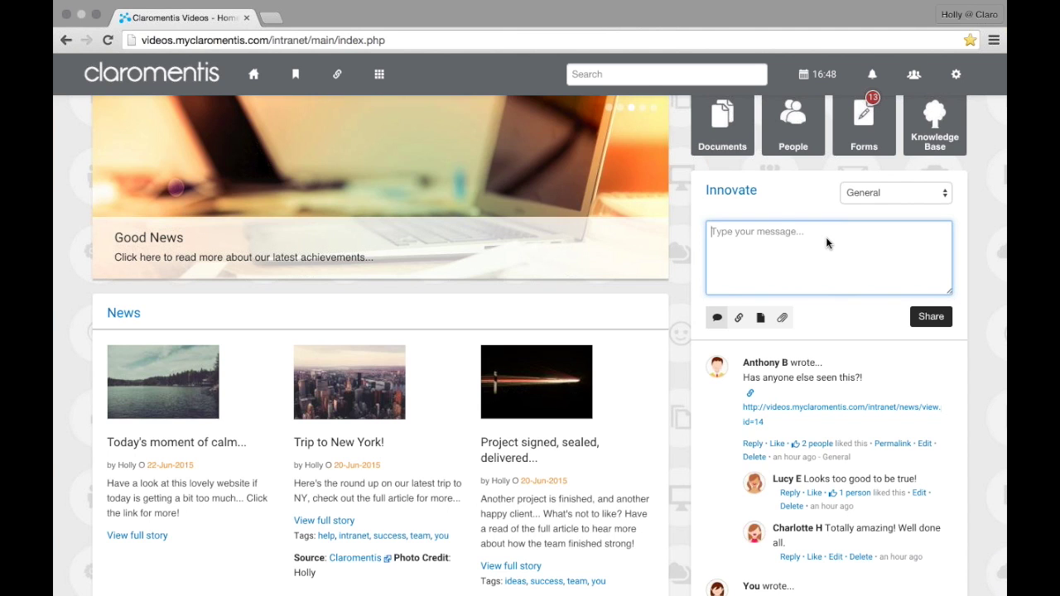
Open the Innovate application and look through the posts in its General channel
{"action": "left_click", "coordinate": [380, 74]}
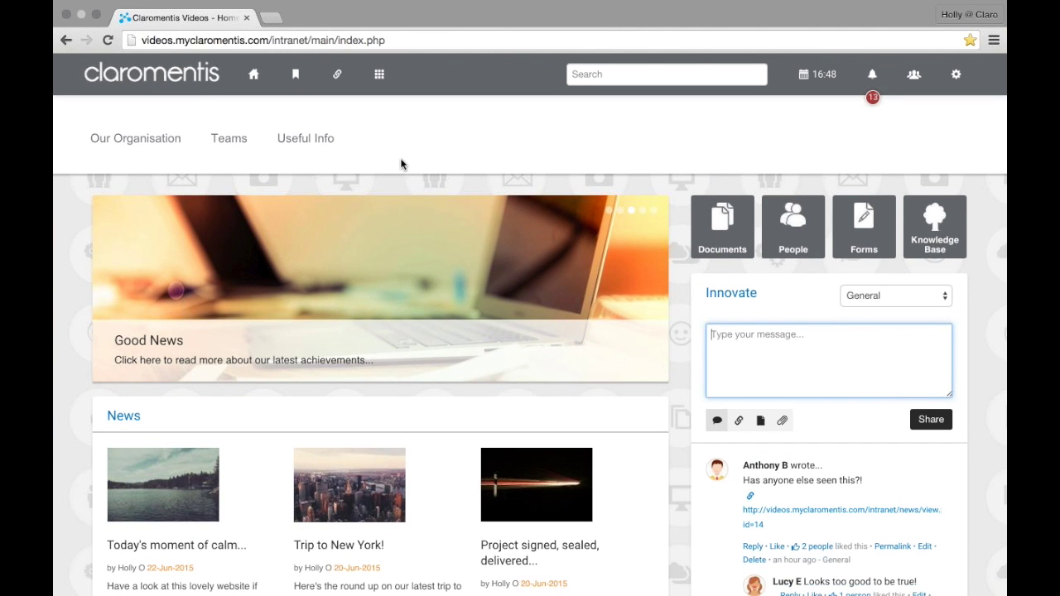
{"action": "left_click", "coordinate": [389, 92]}
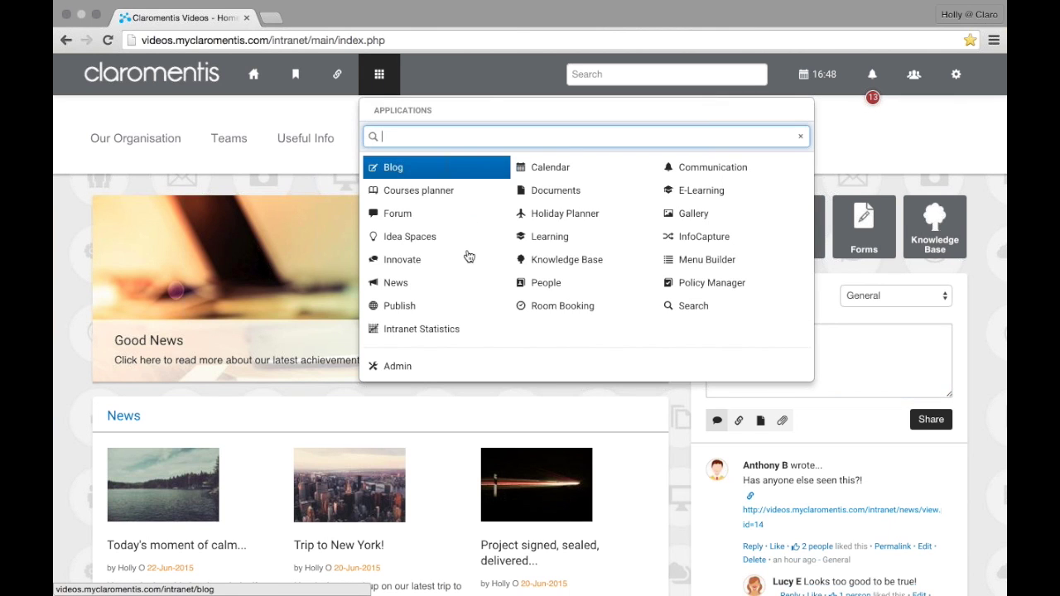
{"action": "key", "text": "Down"}
{"action": "key", "text": "Down"}
{"action": "left_click", "coordinate": [468, 260]}
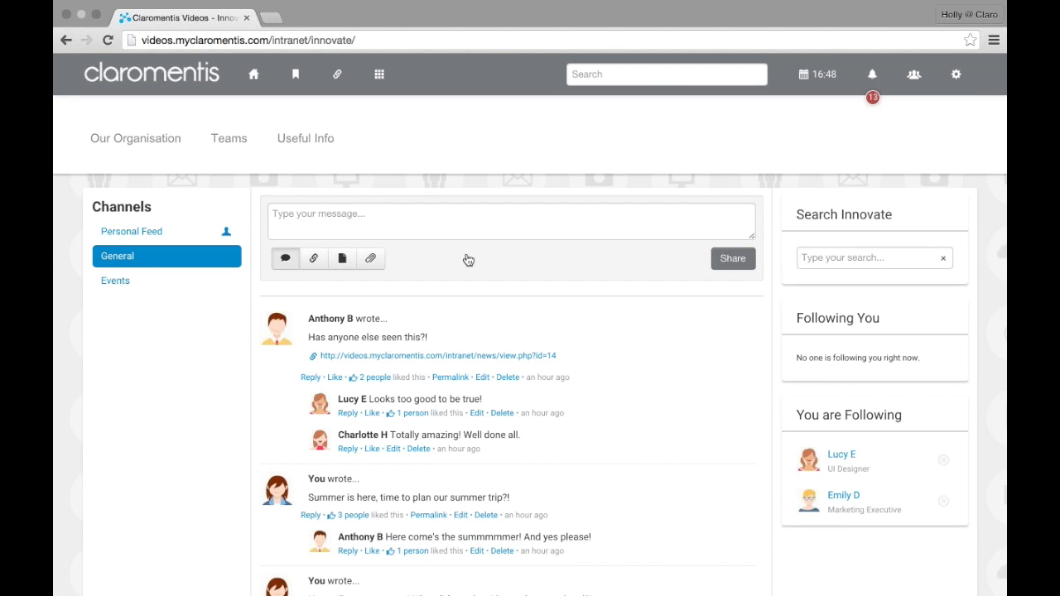
{"action": "scroll", "coordinate": [467, 258], "scroll_direction": "down", "scroll_amount": 5}
{"action": "scroll", "coordinate": [467, 258], "scroll_direction": "up", "scroll_amount": 5}
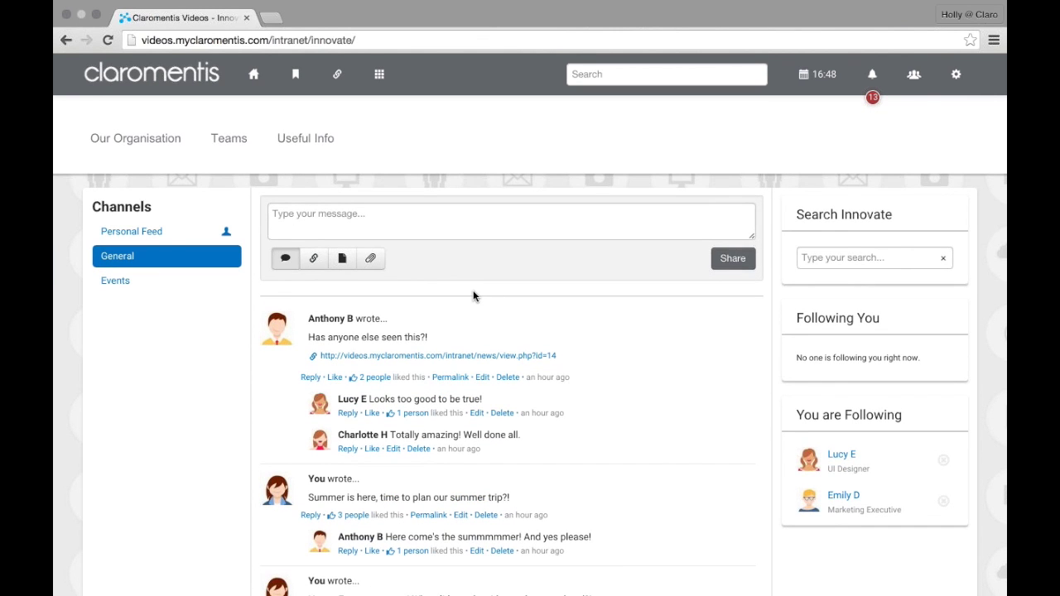
Show the Personal Feed channel in Innovate and read through its posts
{"action": "left_click", "coordinate": [150, 239]}
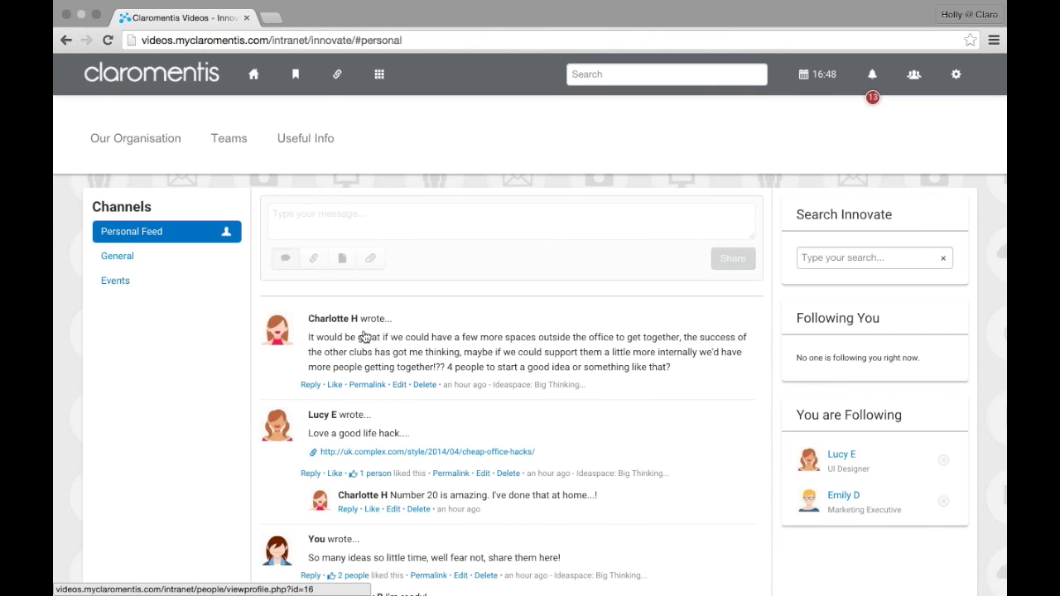
{"action": "scroll", "coordinate": [365, 335], "scroll_direction": "down", "scroll_amount": 3}
{"action": "scroll", "coordinate": [364, 335], "scroll_direction": "down", "scroll_amount": 5}
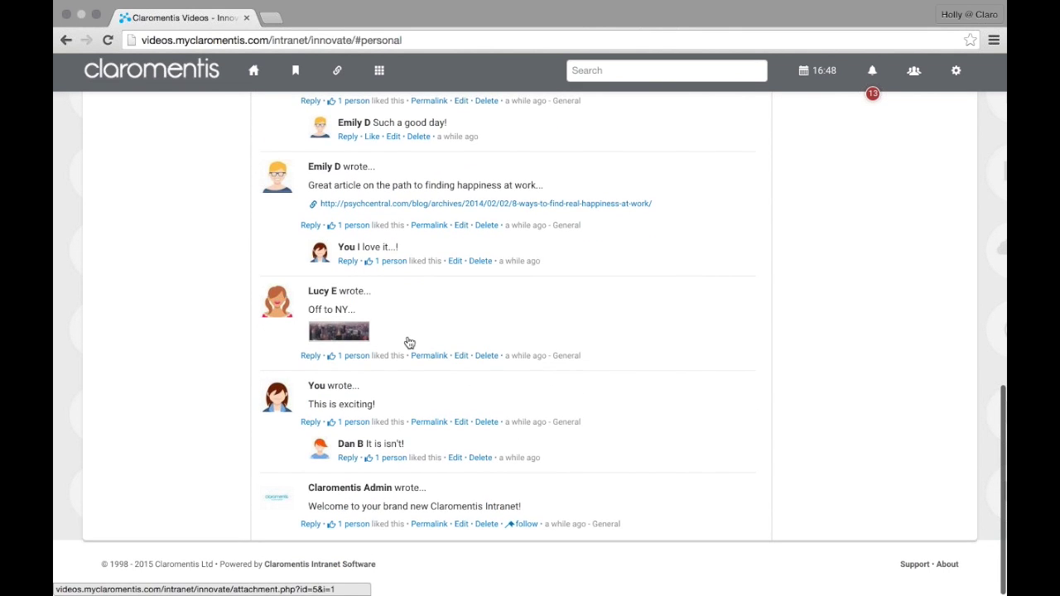
{"action": "scroll", "coordinate": [406, 338], "scroll_direction": "up", "scroll_amount": 5}
{"action": "scroll", "coordinate": [407, 338], "scroll_direction": "up", "scroll_amount": 3}
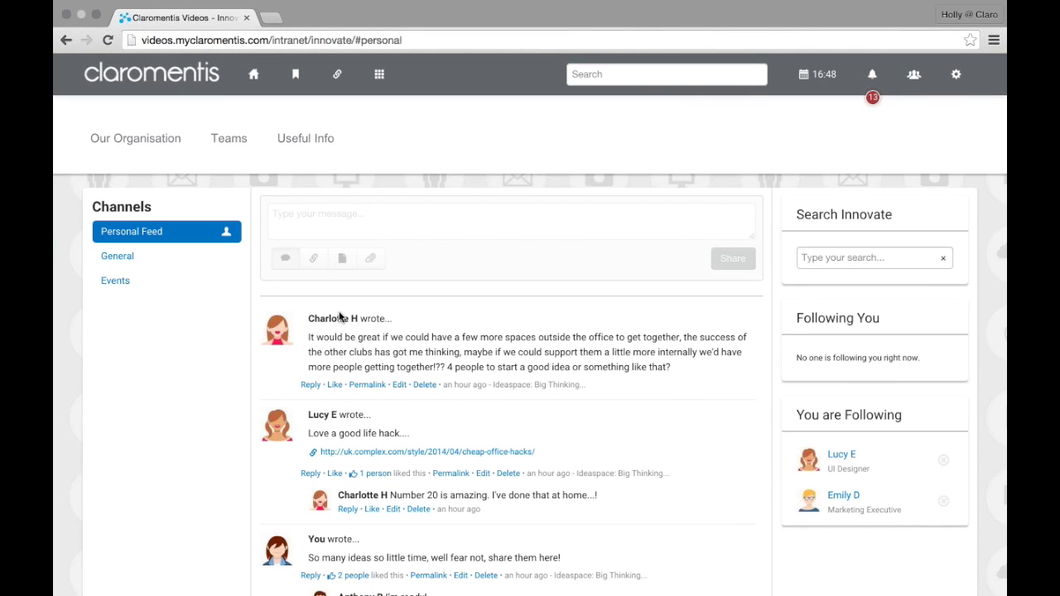
Search the intranet for a colleague by first name and follow the Professional Services Manager from their People profile
{"action": "left_click", "coordinate": [619, 74]}
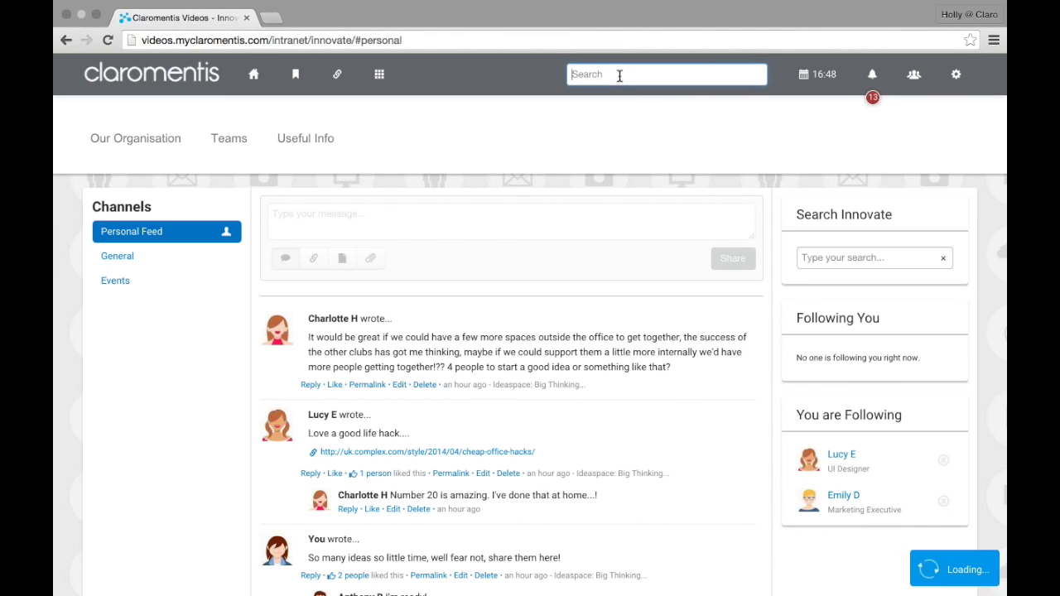
{"action": "type", "text": "hannah"}
{"action": "key", "text": "Return"}
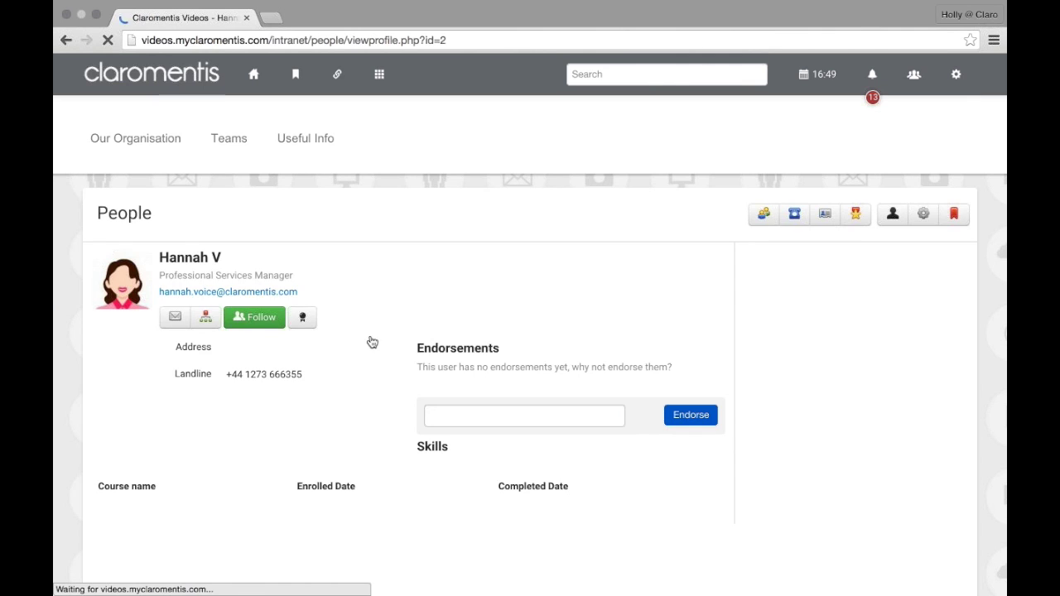
{"action": "left_click", "coordinate": [253, 319]}
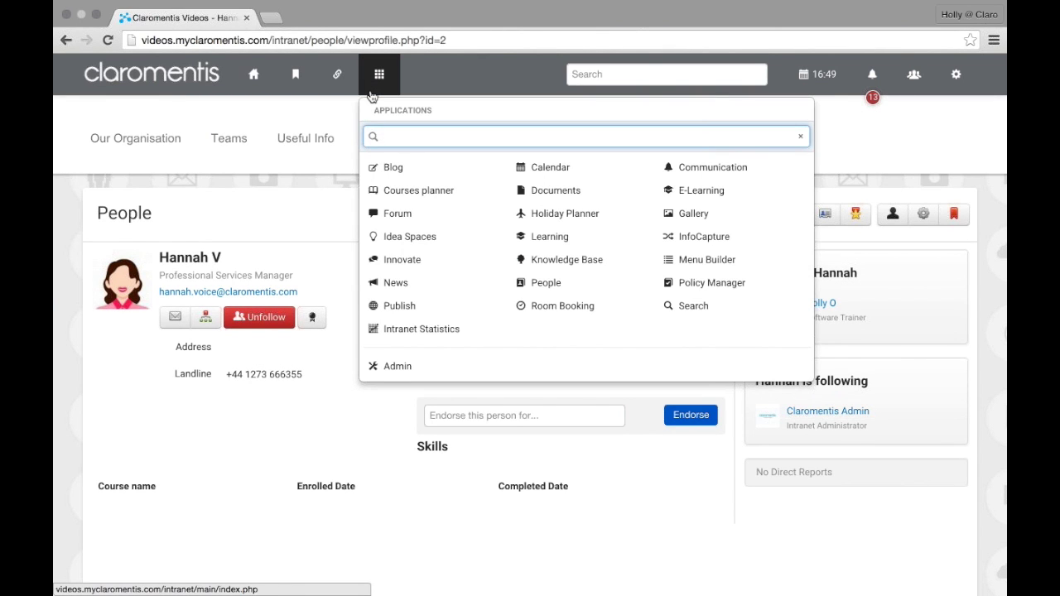
Open the Innovate application and examine its following list, search field and General channel posts
{"action": "left_click", "coordinate": [402, 261]}
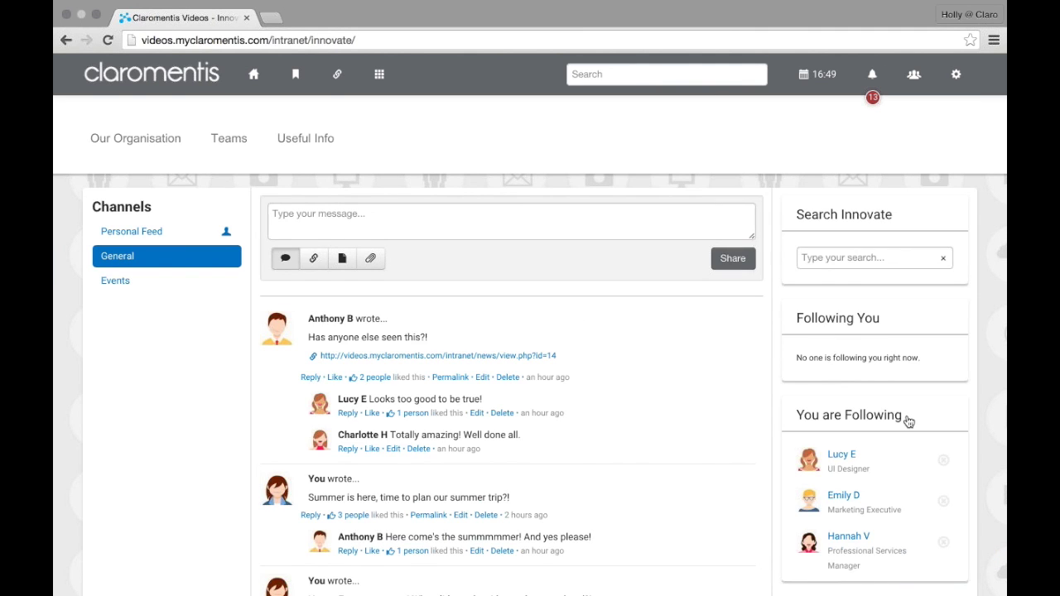
{"action": "scroll", "coordinate": [906, 421], "scroll_direction": "down", "scroll_amount": 2}
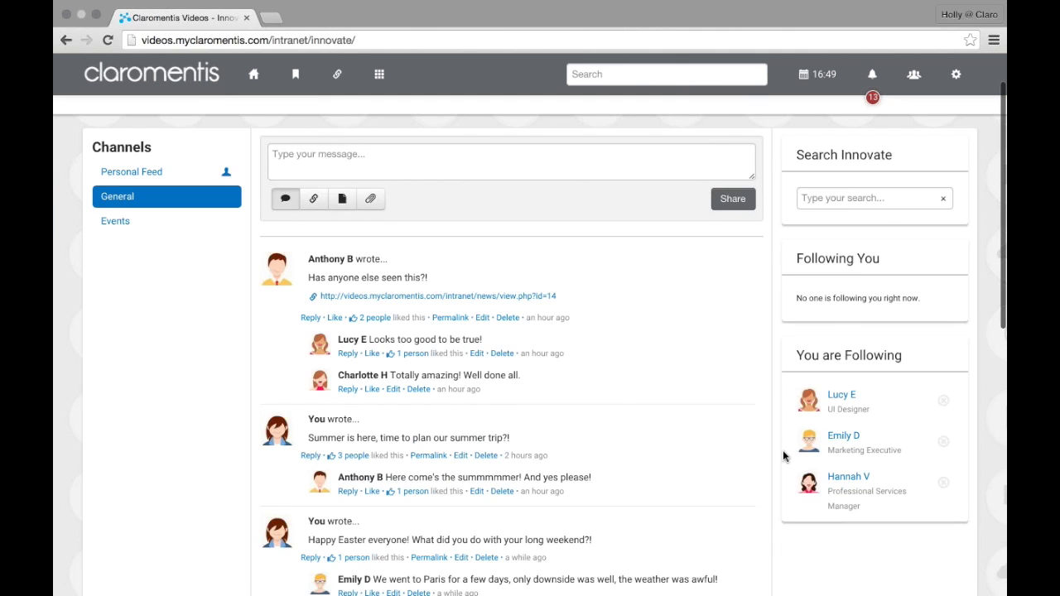
{"action": "scroll", "coordinate": [714, 447], "scroll_direction": "up", "scroll_amount": 2}
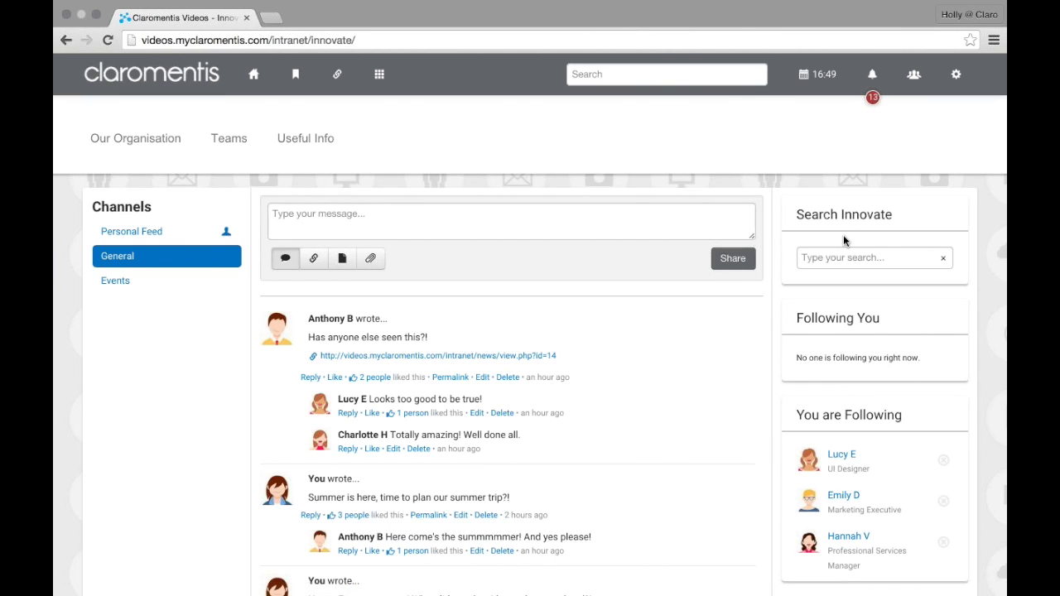
{"action": "left_click", "coordinate": [839, 257]}
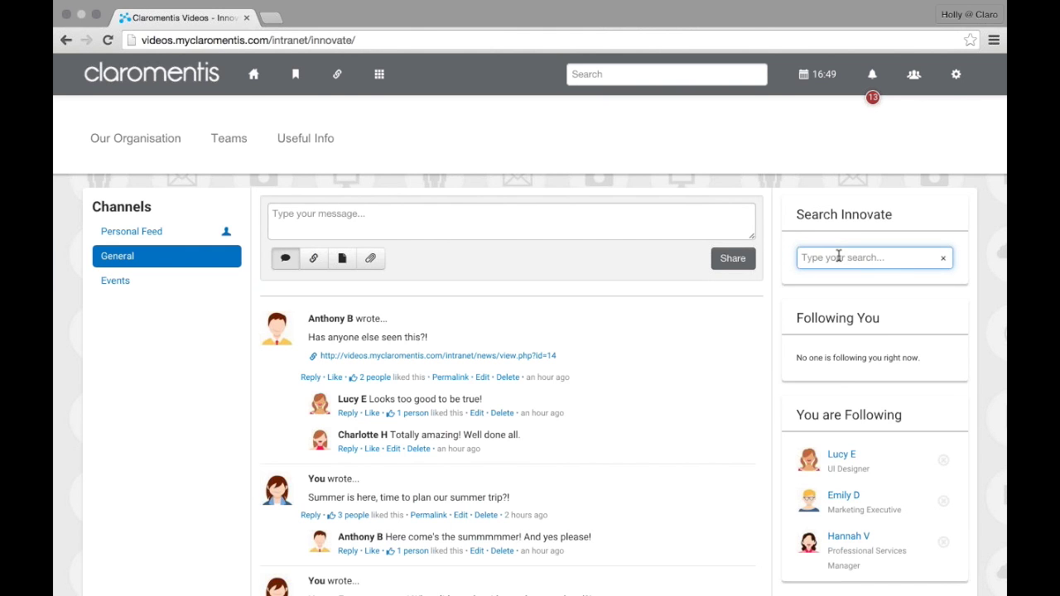
{"action": "scroll", "coordinate": [839, 257], "scroll_direction": "down", "scroll_amount": 2}
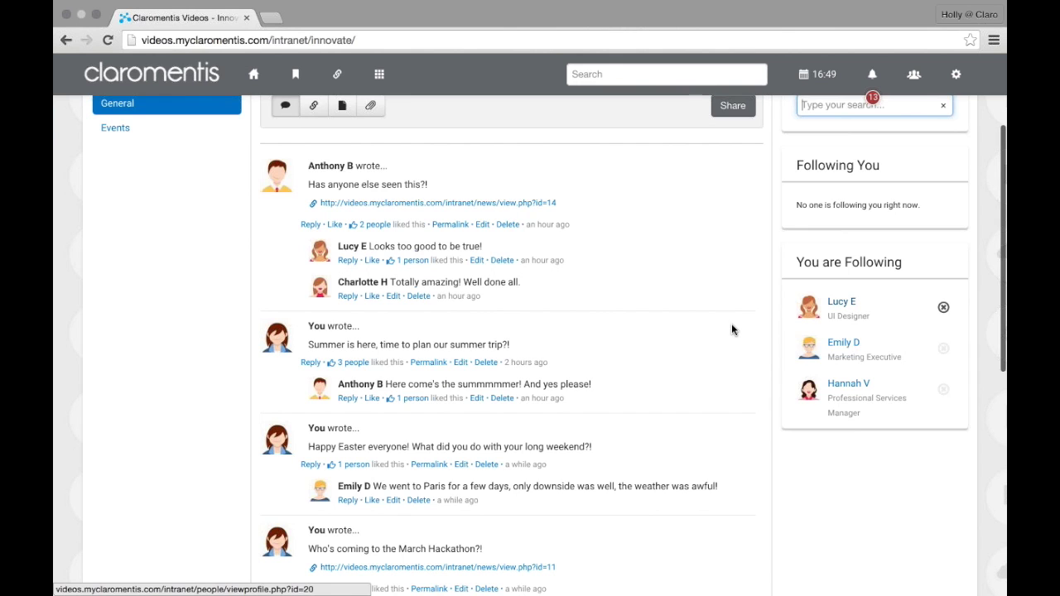
{"action": "scroll", "coordinate": [731, 330], "scroll_direction": "up", "scroll_amount": 2}
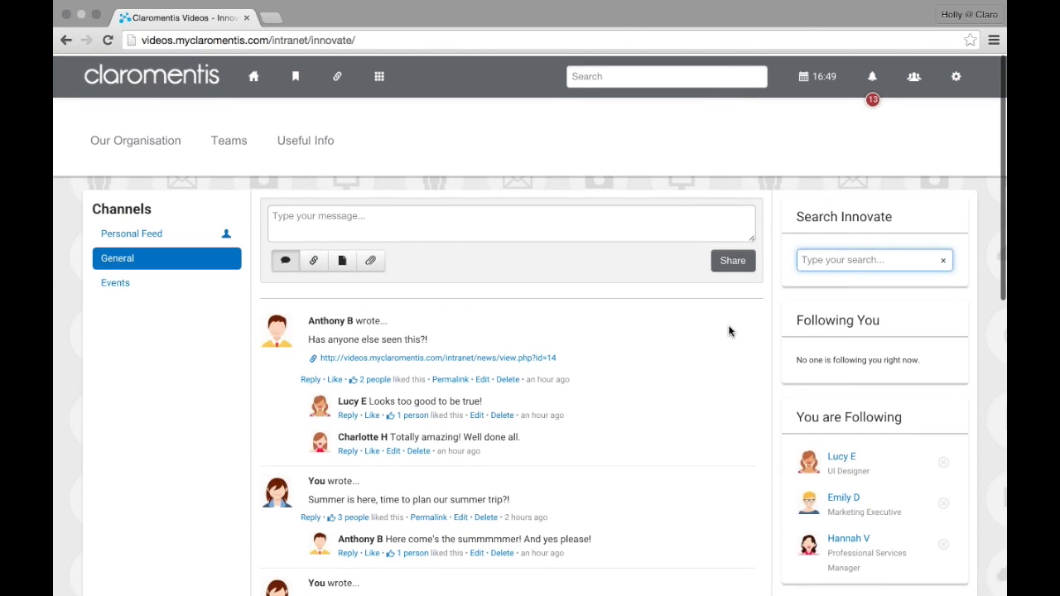
{"action": "left_click", "coordinate": [371, 222]}
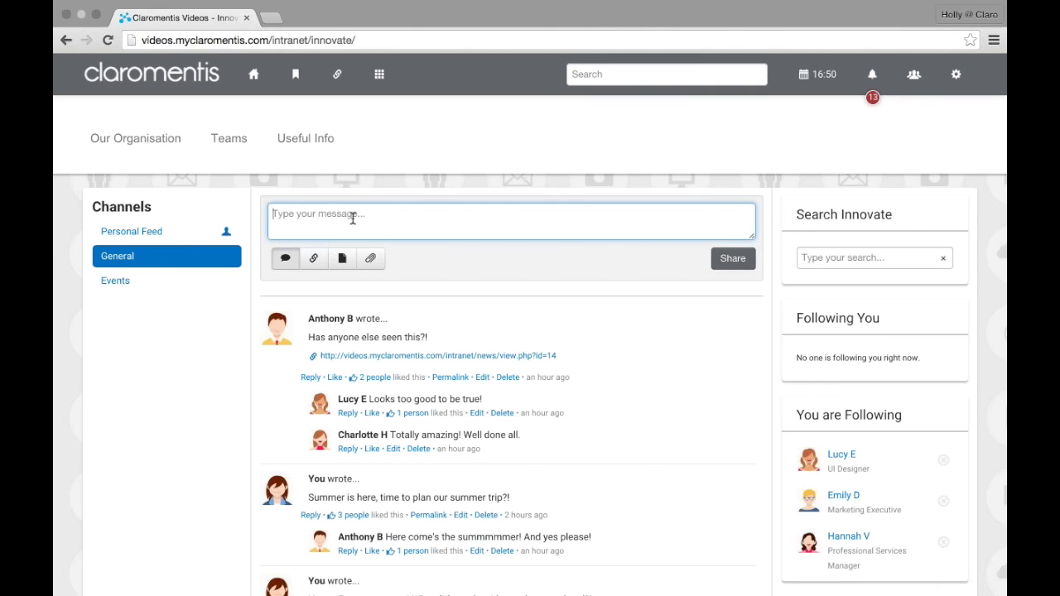
{"action": "type", "text": "Hello! \\"}
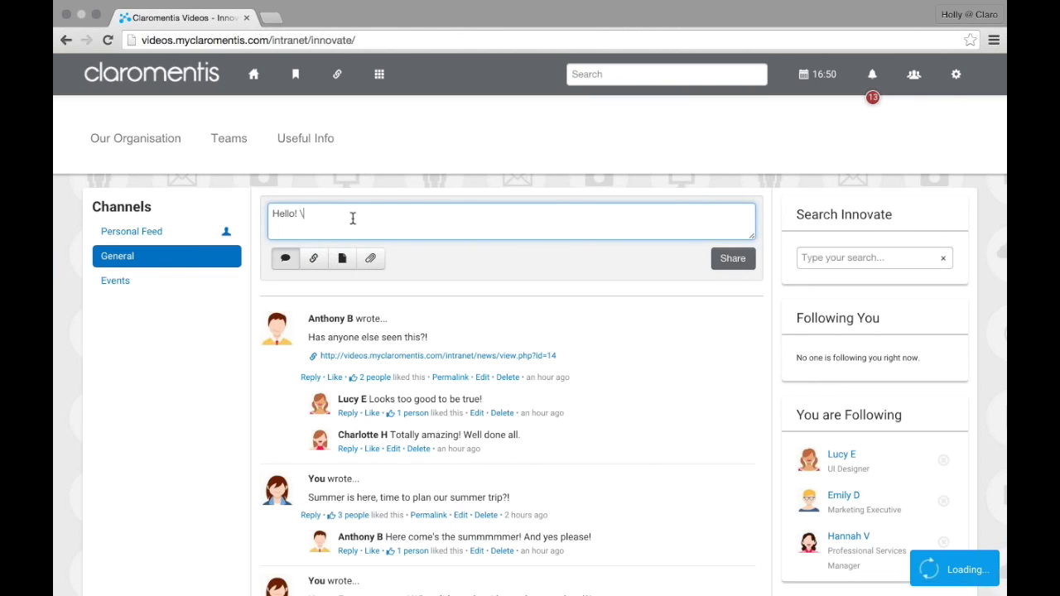
{"action": "key", "text": "BackSpace"}
{"action": "type", "text": "@lucy"}
Go through the link, document and file upload options for the drafted message and try to share it
{"action": "left_click", "coordinate": [295, 254]}
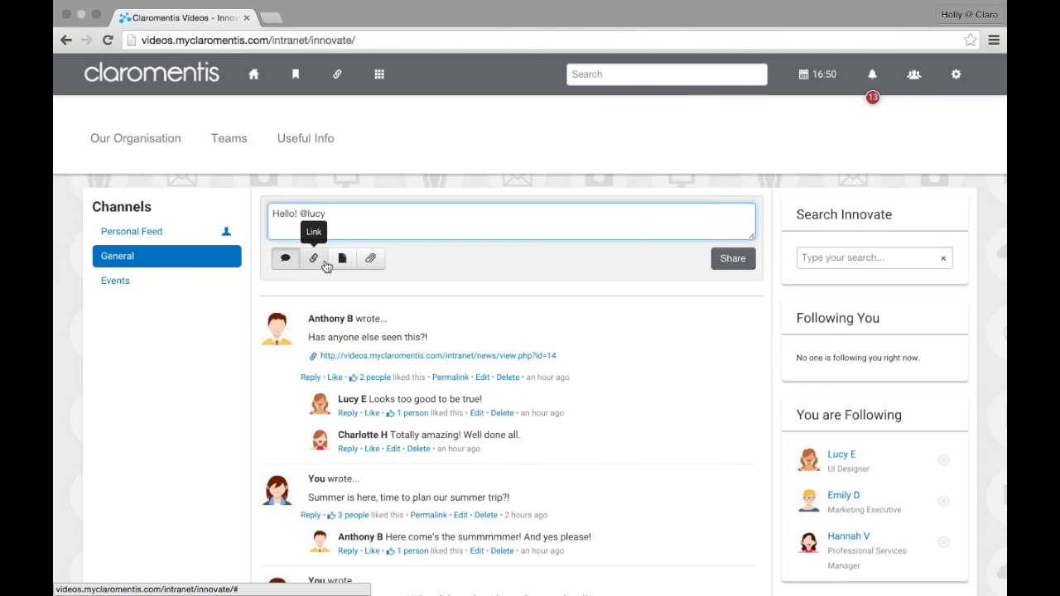
{"action": "left_click", "coordinate": [325, 262]}
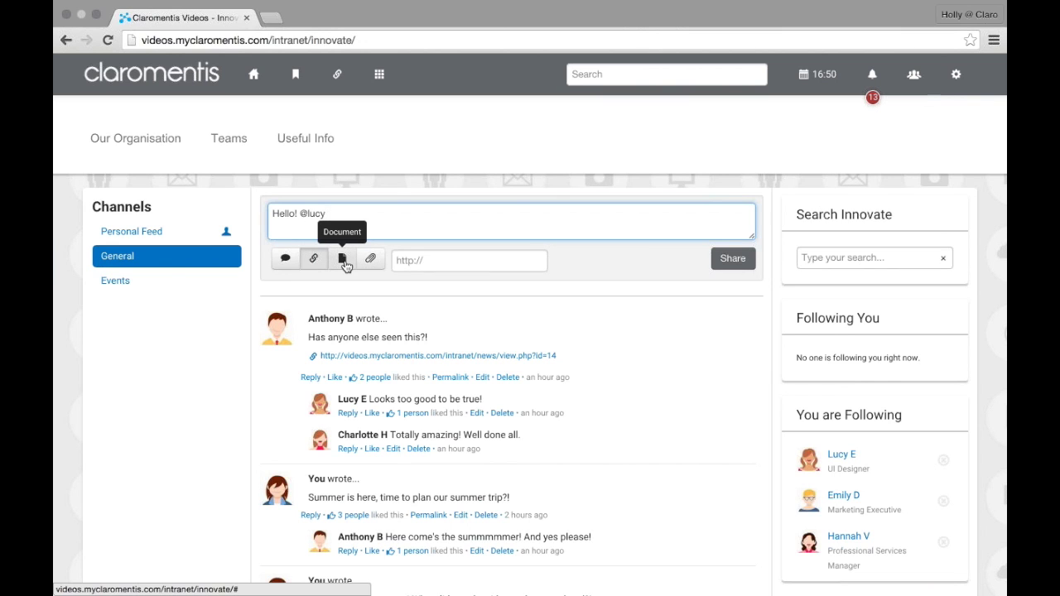
{"action": "left_click", "coordinate": [343, 261]}
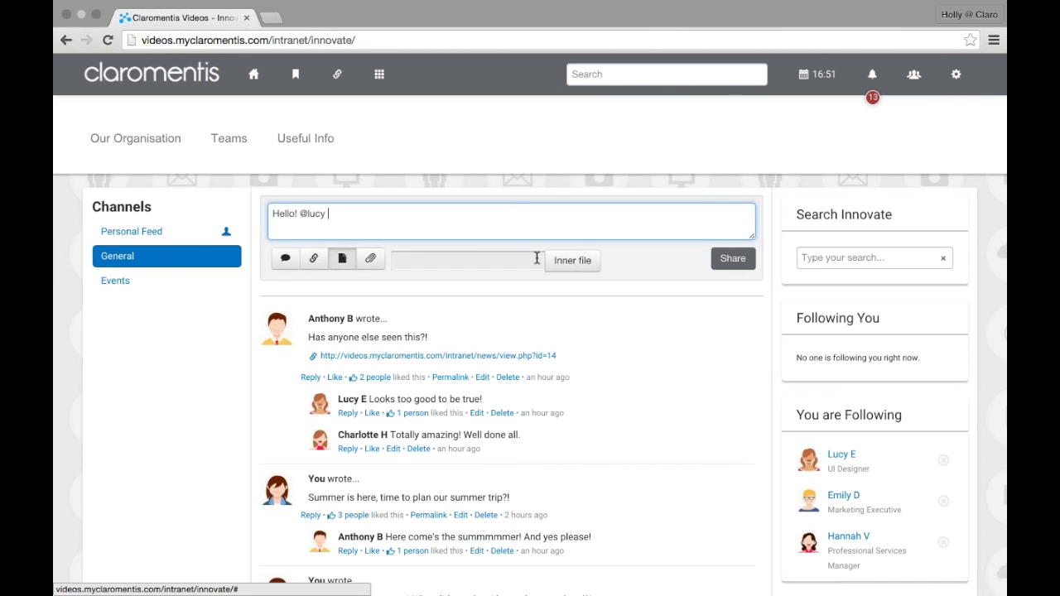
{"action": "left_click", "coordinate": [578, 275]}
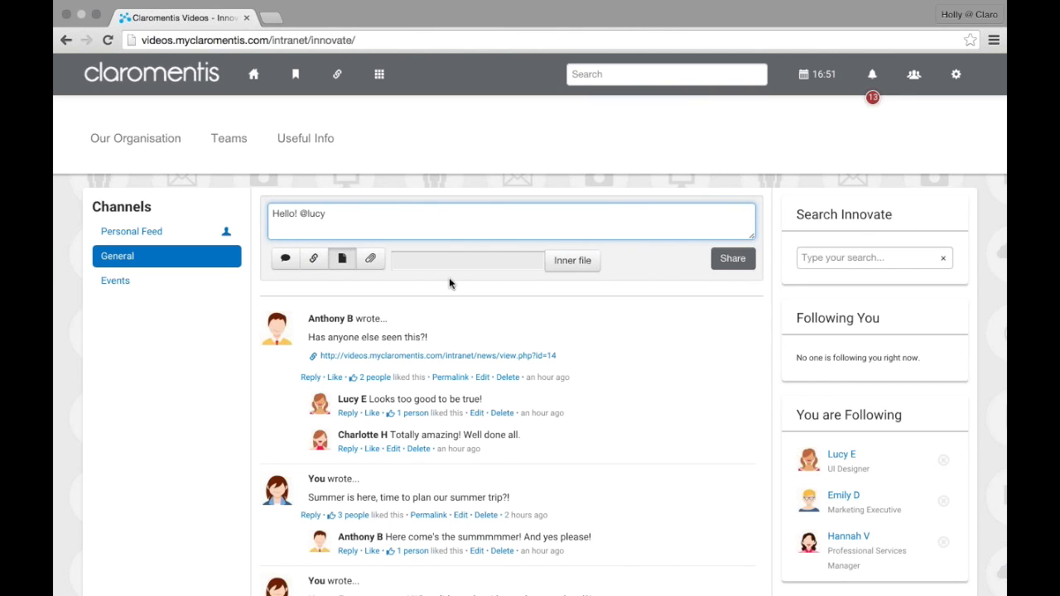
{"action": "left_click", "coordinate": [371, 258]}
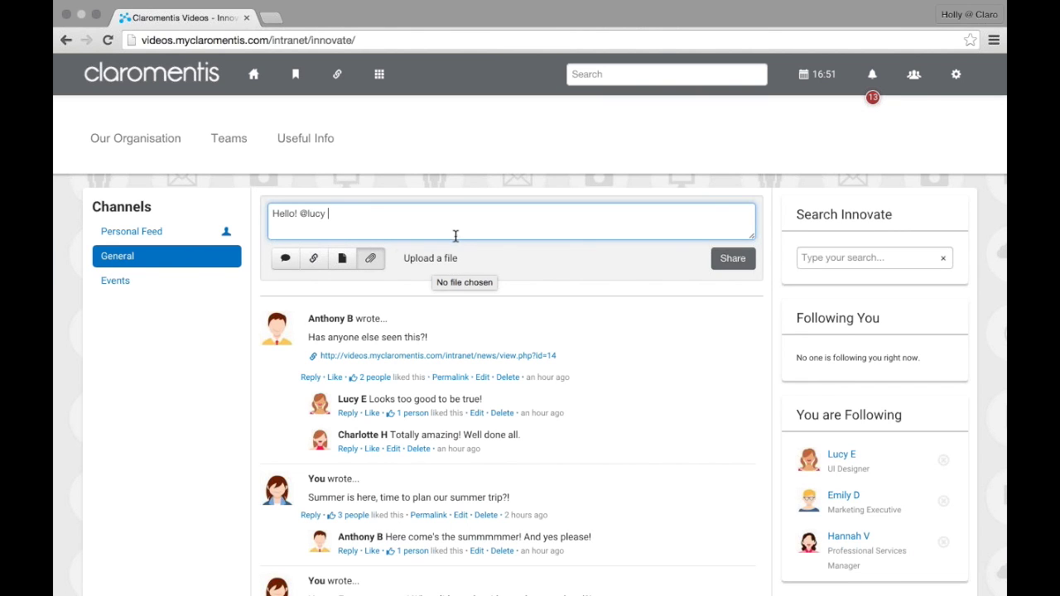
{"action": "left_click", "coordinate": [737, 262]}
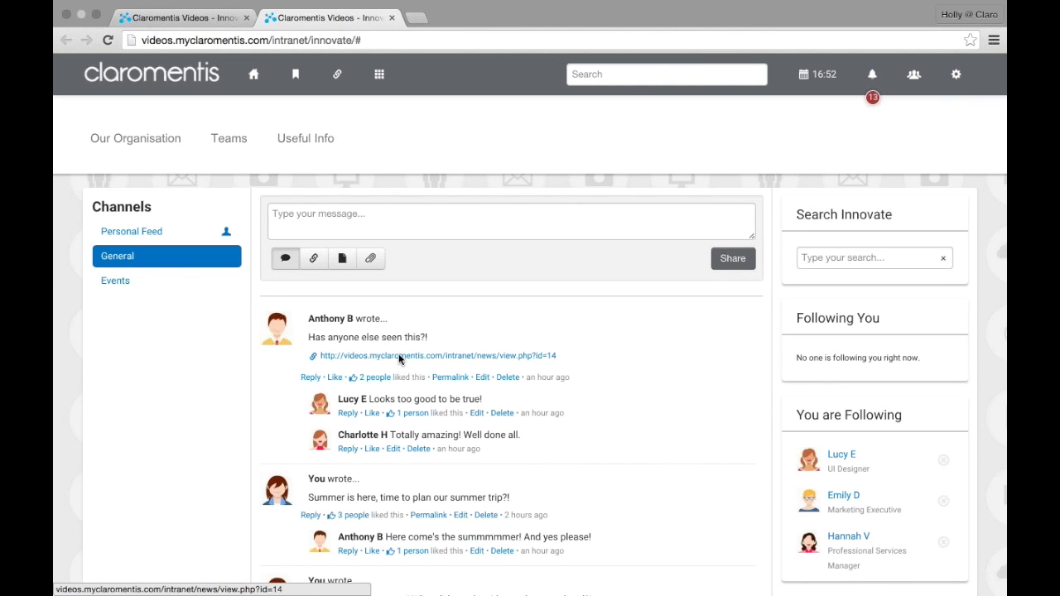
Close the second Innovate browser tab and reload the Innovate page in the remaining tab
{"action": "key", "text": "super+r"}
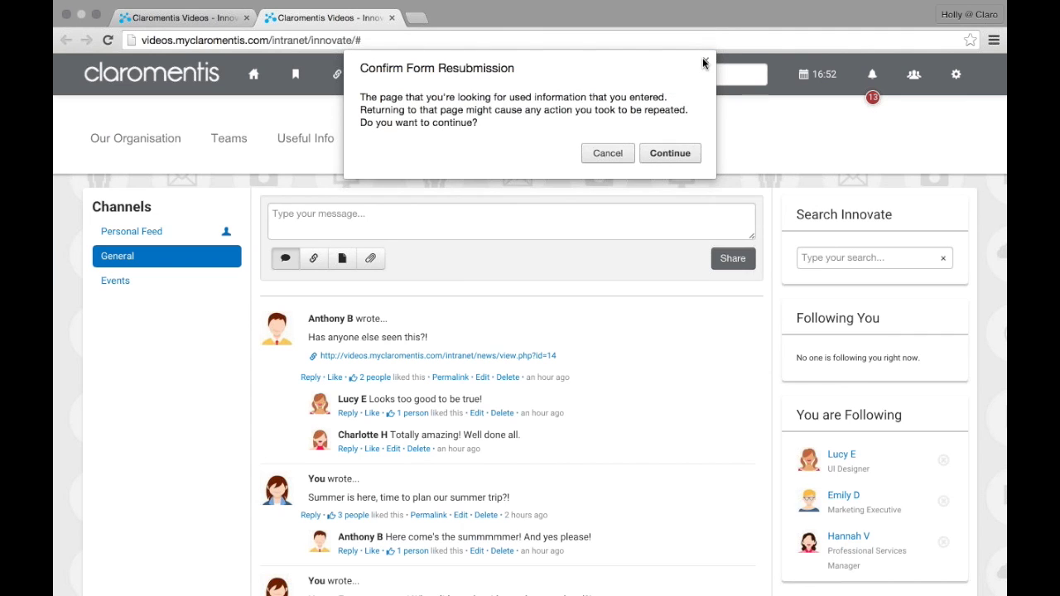
{"action": "left_click", "coordinate": [703, 64]}
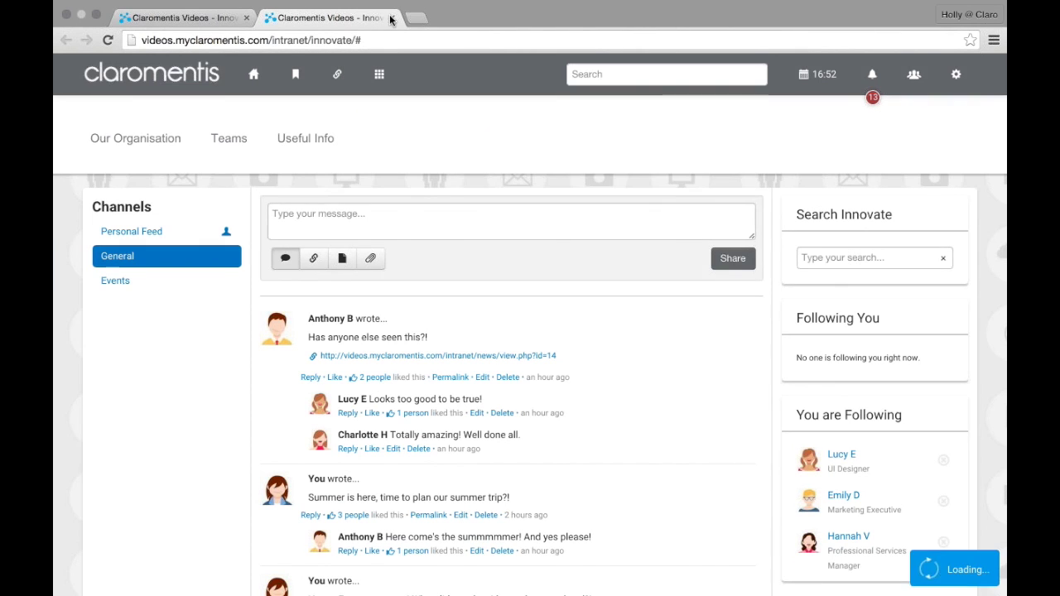
{"action": "left_click", "coordinate": [390, 18]}
{"action": "left_click", "coordinate": [108, 41]}
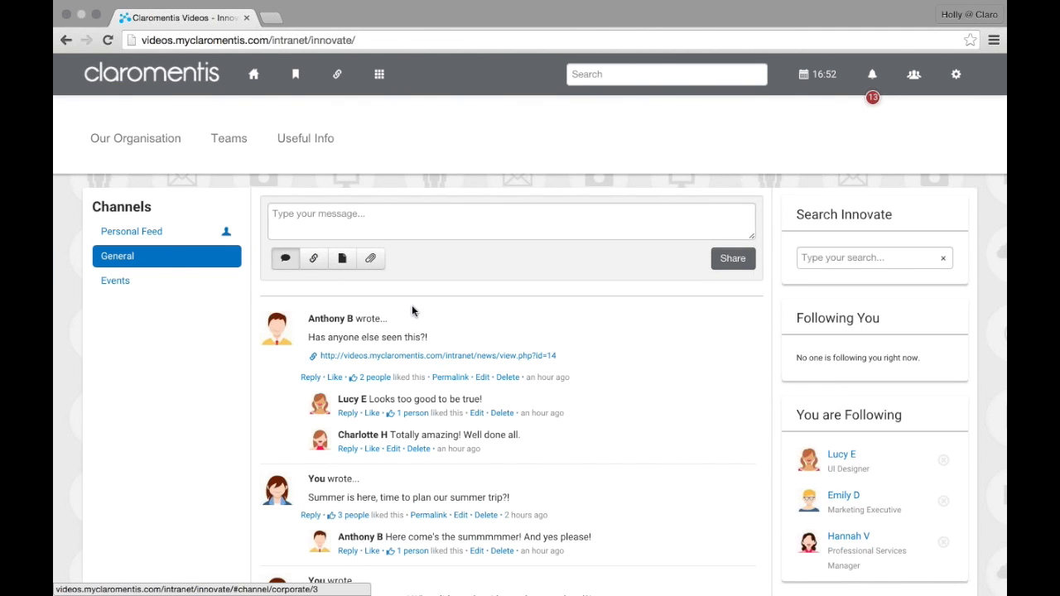
{"action": "scroll", "coordinate": [411, 305], "scroll_direction": "down", "scroll_amount": 3}
{"action": "scroll", "coordinate": [412, 304], "scroll_direction": "up", "scroll_amount": 3}
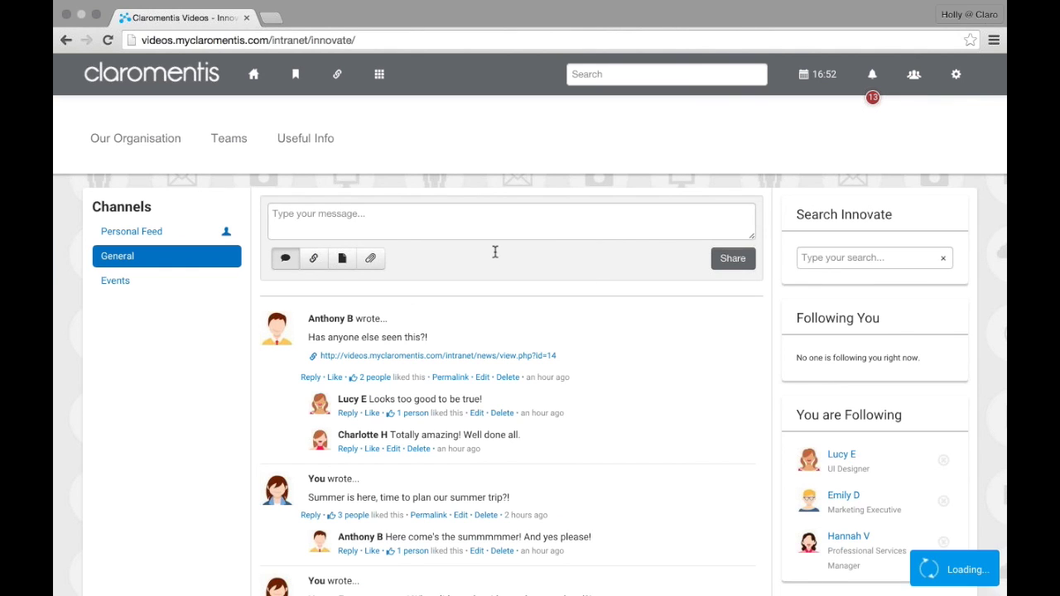
View the Events channel in Innovate and return to the General channel
{"action": "left_click", "coordinate": [413, 225]}
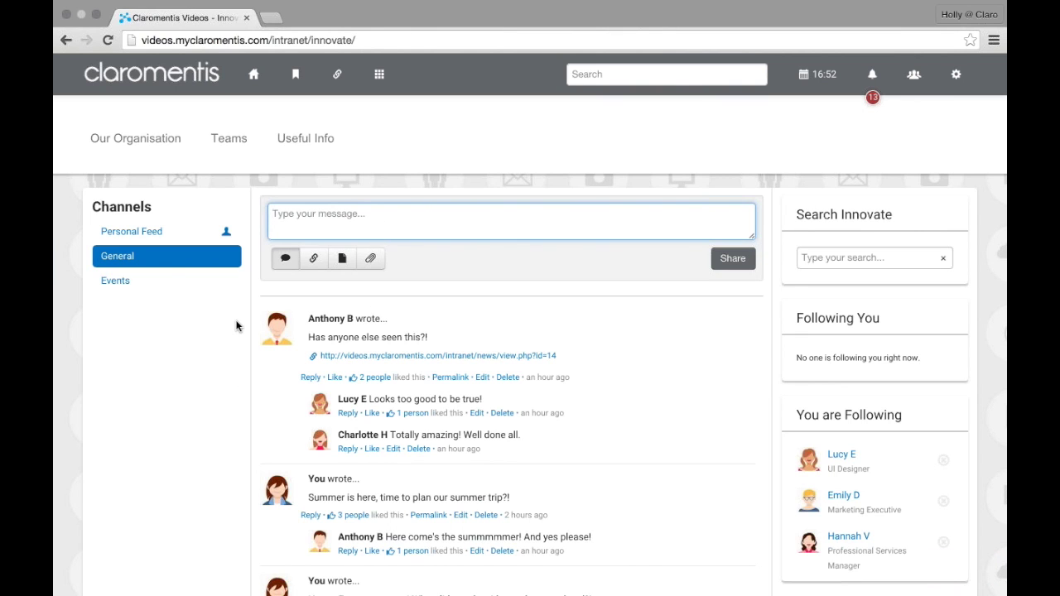
{"action": "left_click", "coordinate": [169, 287]}
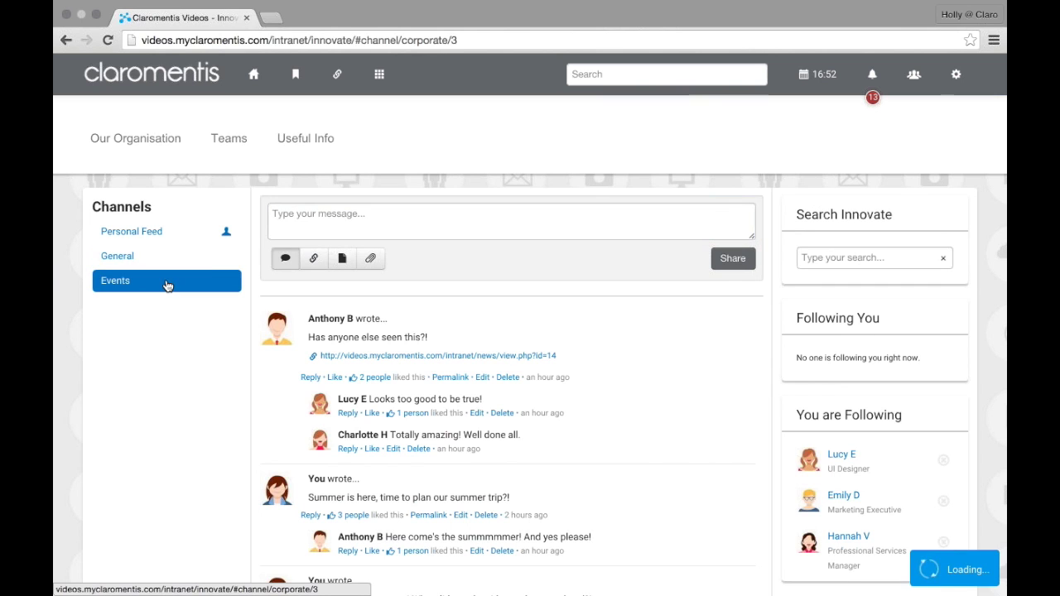
{"action": "left_click", "coordinate": [183, 257]}
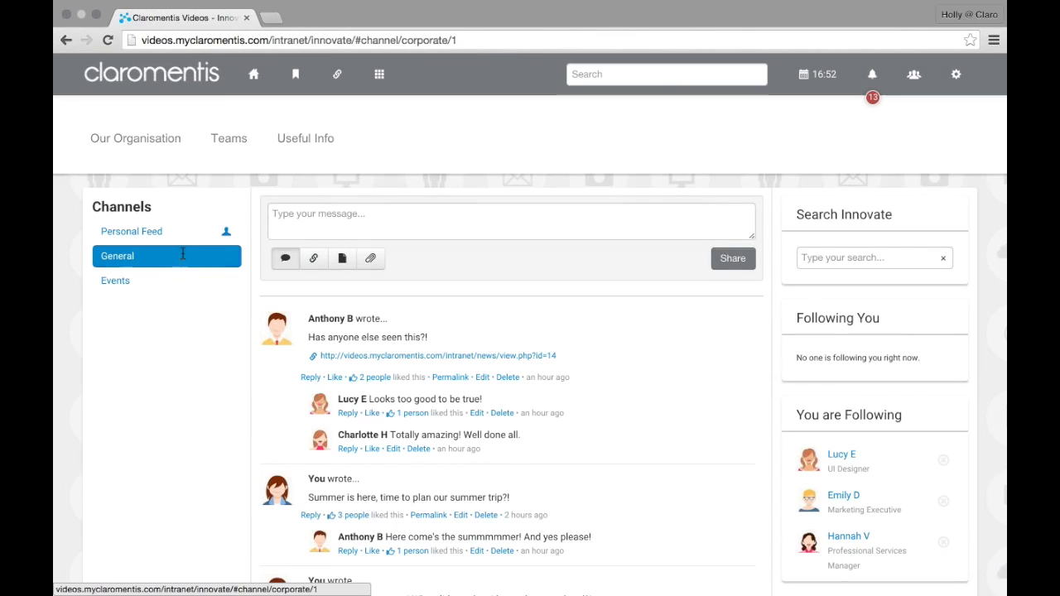
Go to the intranet home page and share the message "Hello!" to the General channel of its Innovate feed
{"action": "left_click", "coordinate": [254, 76]}
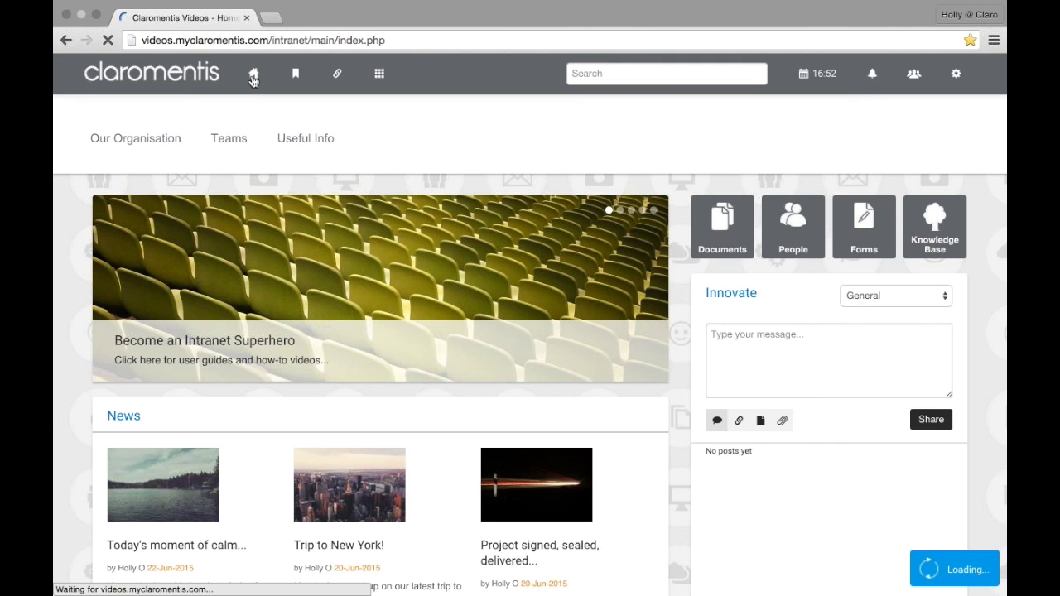
{"action": "scroll", "coordinate": [835, 345], "scroll_direction": "down", "scroll_amount": 1}
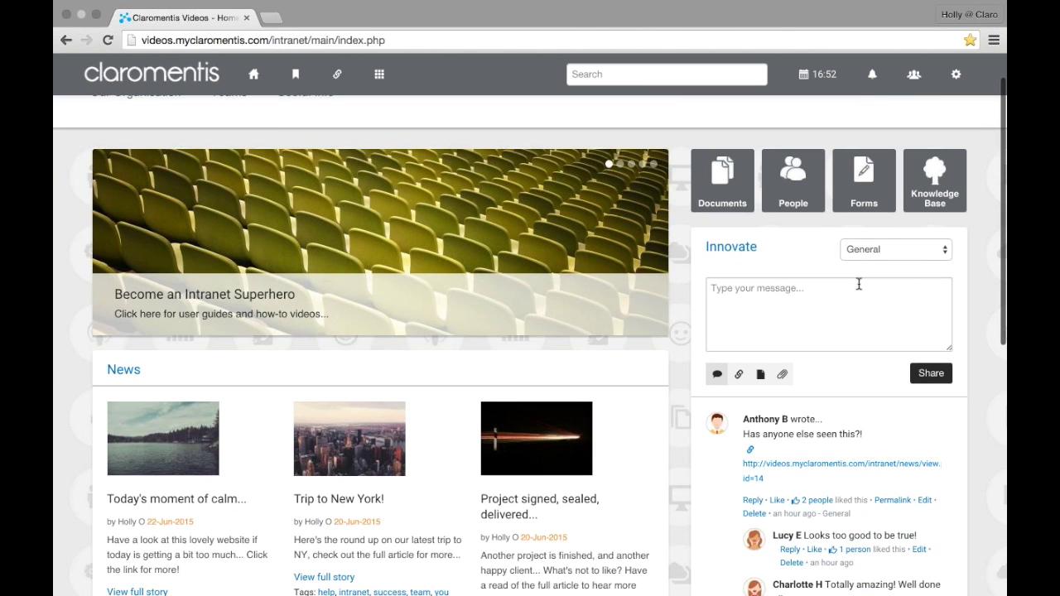
{"action": "left_click", "coordinate": [776, 298]}
{"action": "type", "text": "Hello!"}
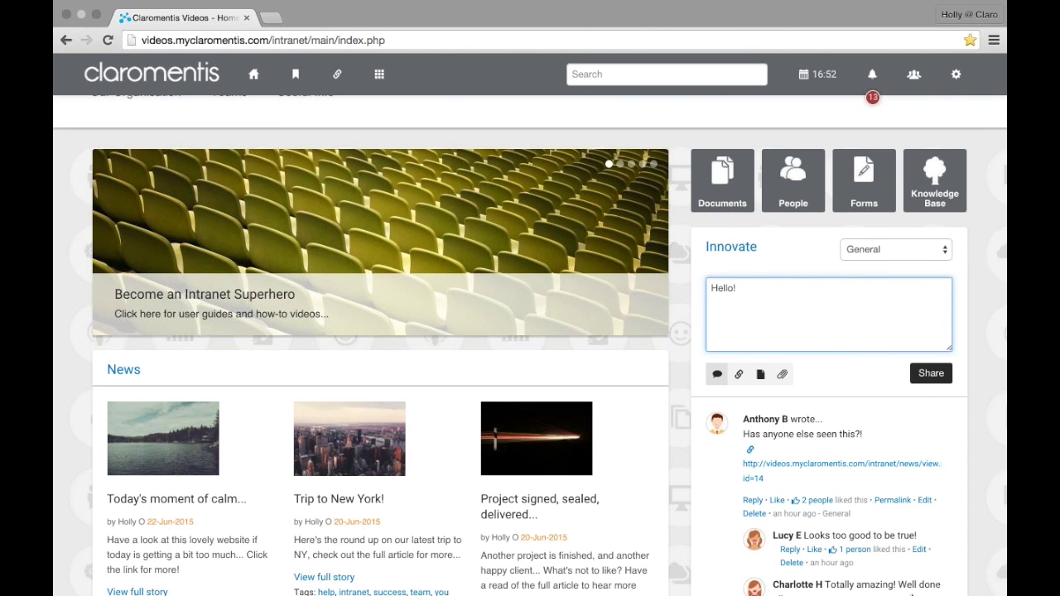
{"action": "left_click", "coordinate": [929, 385]}
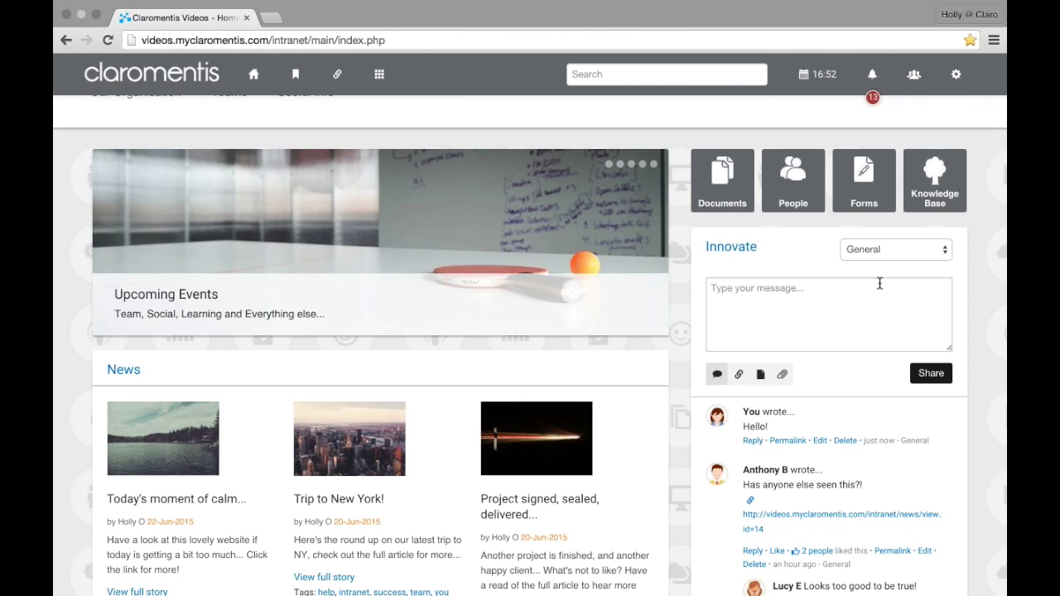
Check which channels can be chosen for the home page's Innovate feed, keeping General selected
{"action": "left_click", "coordinate": [883, 251]}
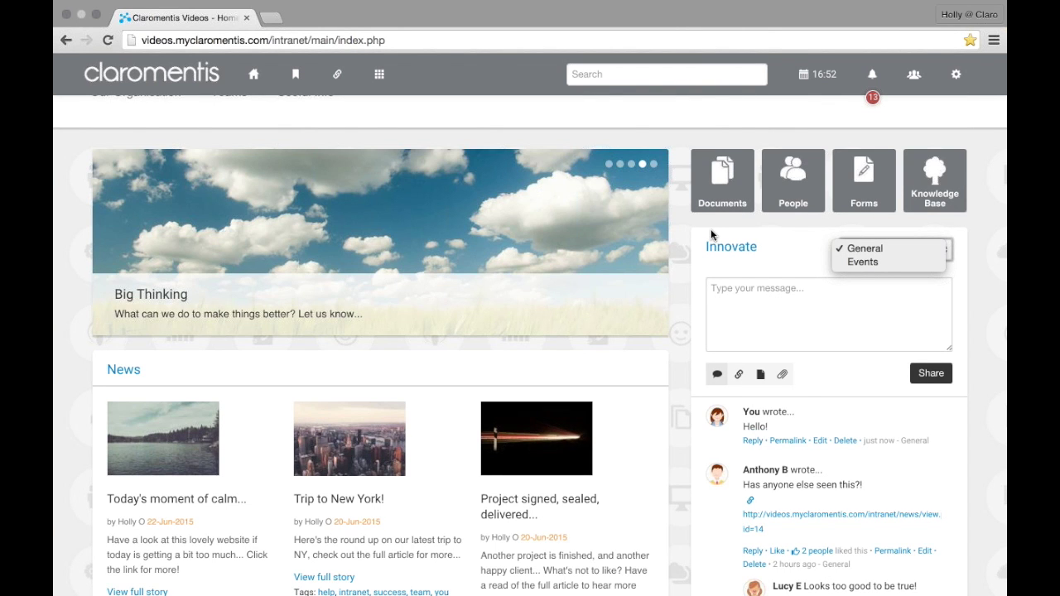
{"action": "left_click", "coordinate": [711, 229]}
{"action": "scroll", "coordinate": [711, 228], "scroll_direction": "up", "scroll_amount": 1}
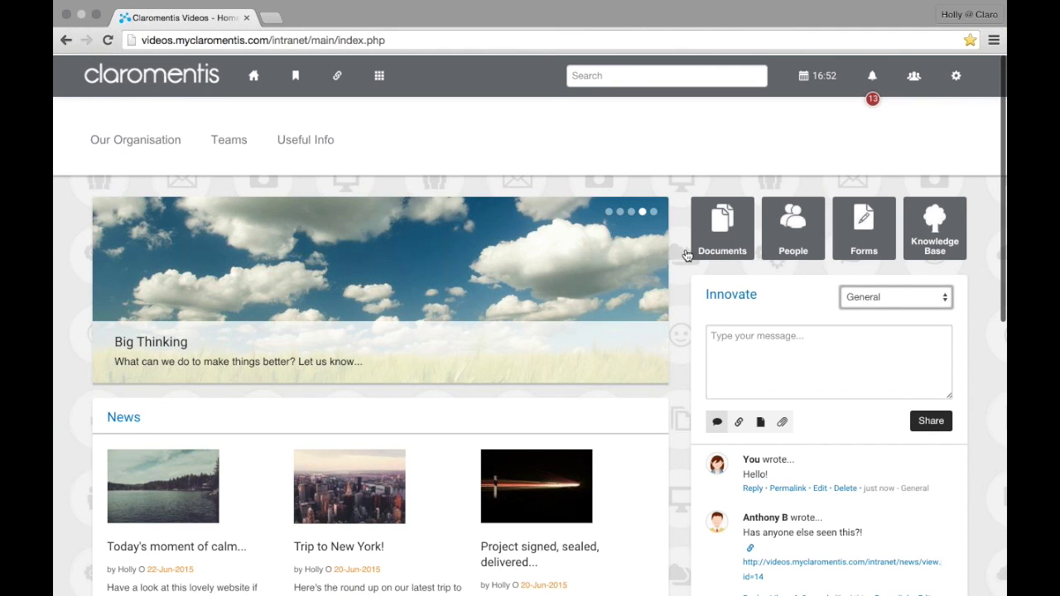
Go to the intranet's Admin area and open the Innovate administration page
{"action": "left_click", "coordinate": [391, 73]}
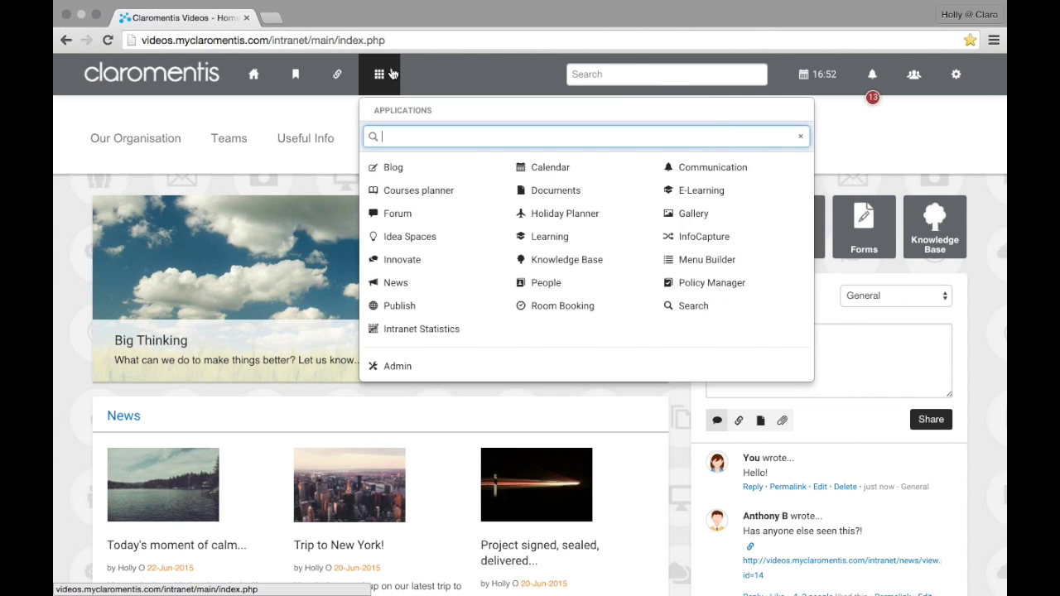
{"action": "left_click", "coordinate": [484, 373]}
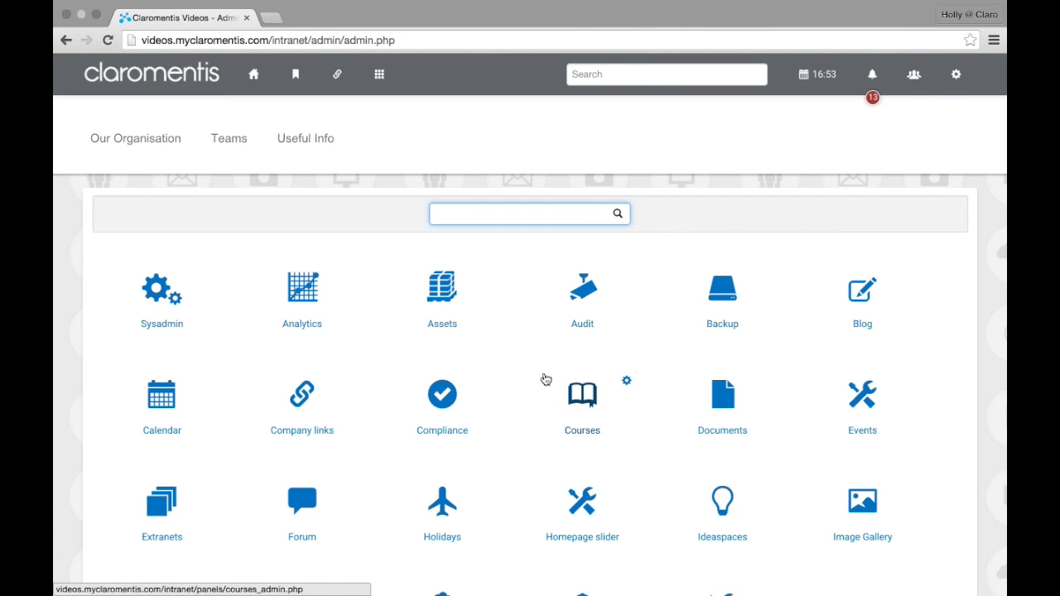
{"action": "scroll", "coordinate": [947, 334], "scroll_direction": "down", "scroll_amount": 2}
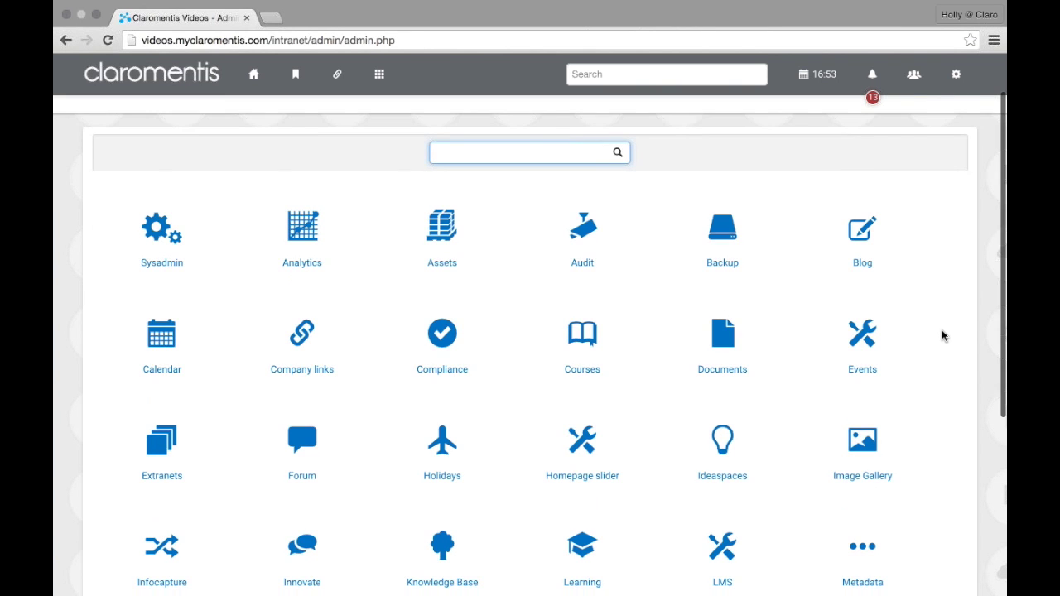
{"action": "scroll", "coordinate": [941, 335], "scroll_direction": "down", "scroll_amount": 3}
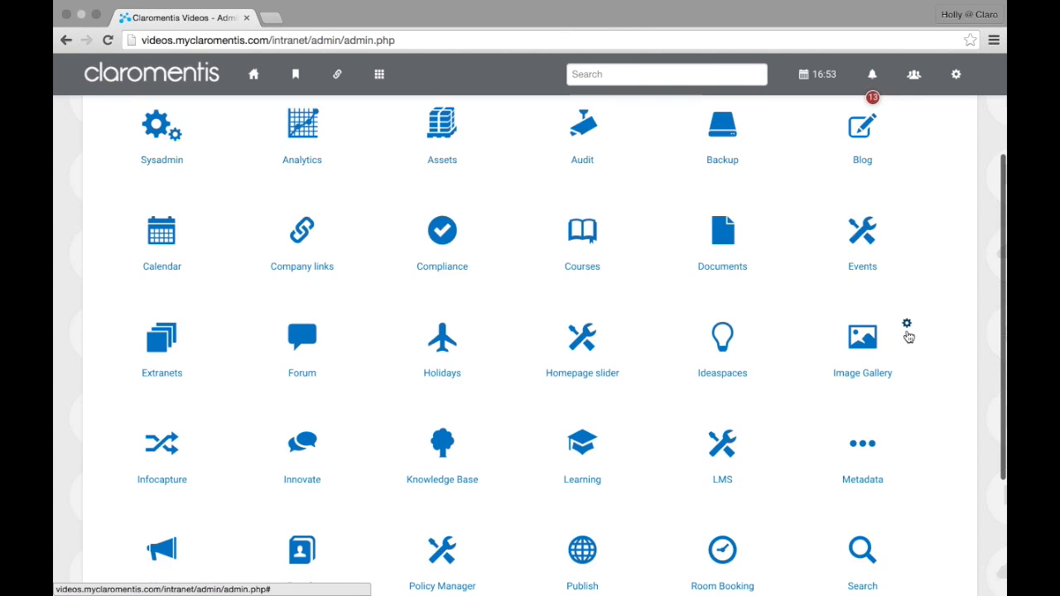
{"action": "scroll", "coordinate": [906, 340], "scroll_direction": "down", "scroll_amount": 3}
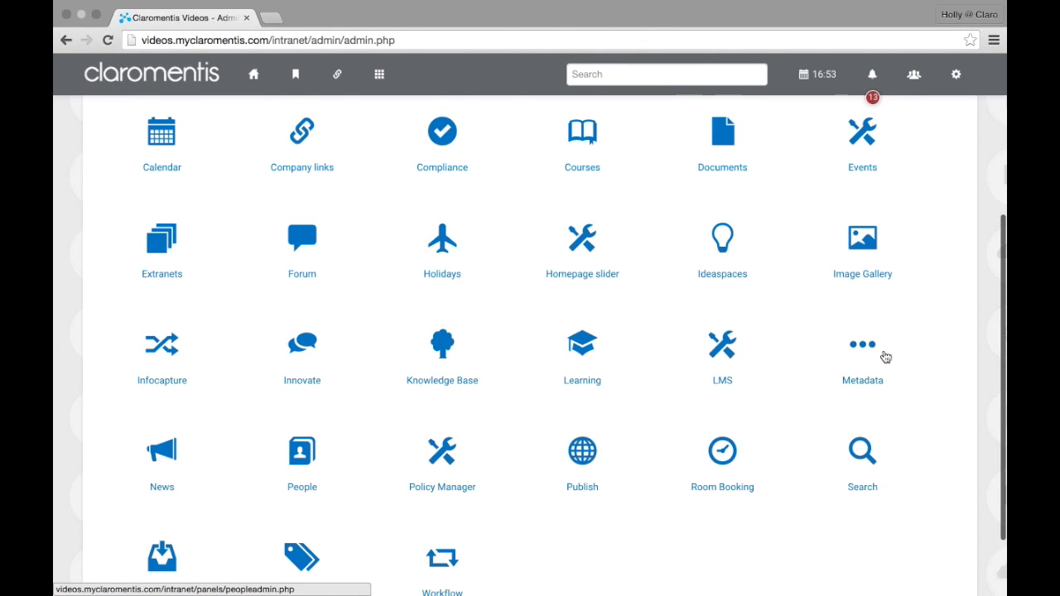
{"action": "left_click", "coordinate": [306, 359]}
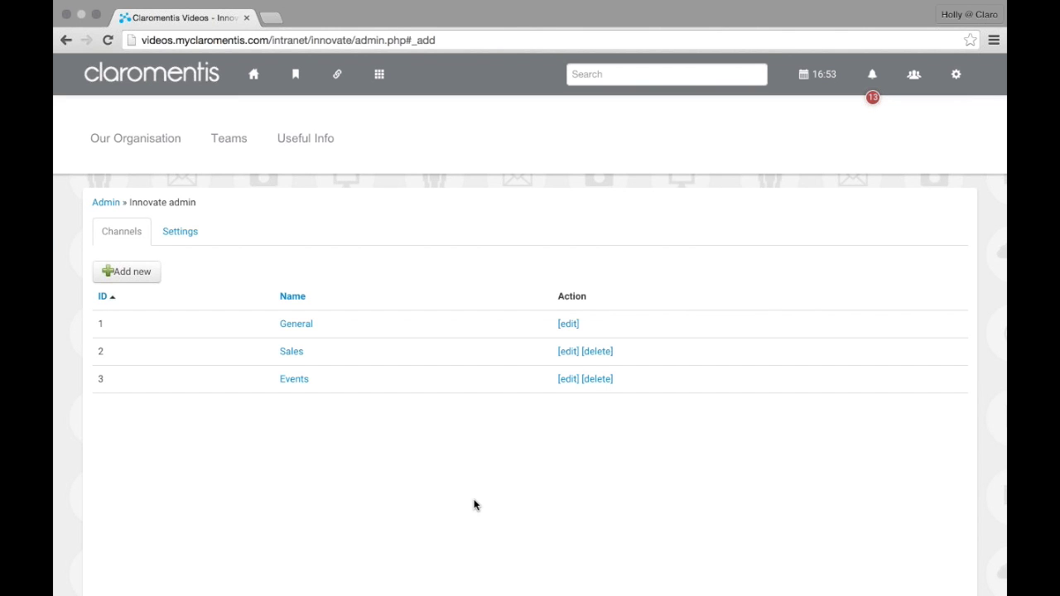
Start creating a new Innovate channel and name it Human Resources
{"action": "left_click", "coordinate": [140, 281]}
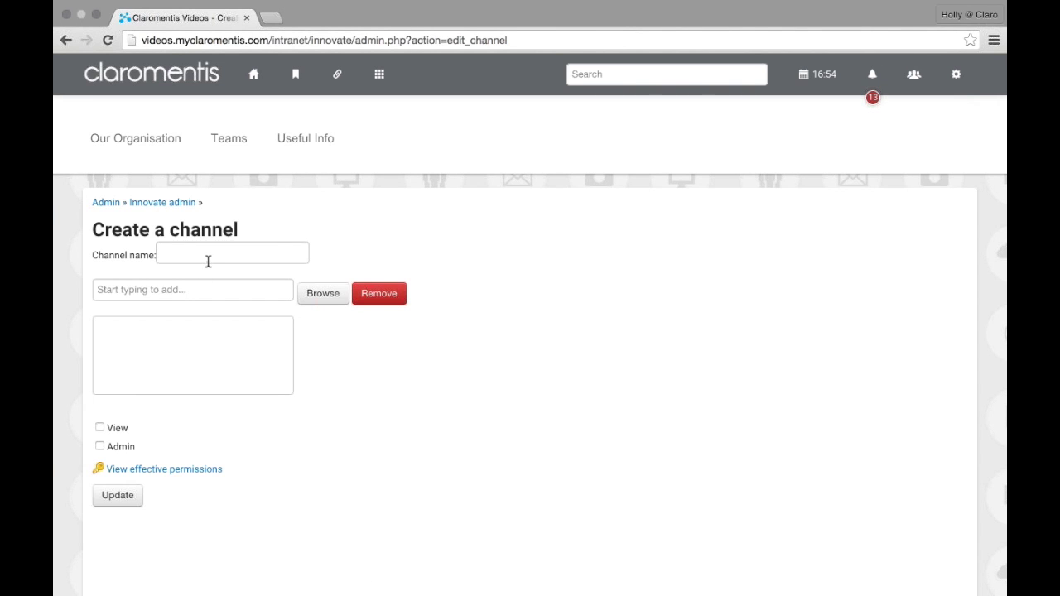
{"action": "left_click", "coordinate": [207, 257]}
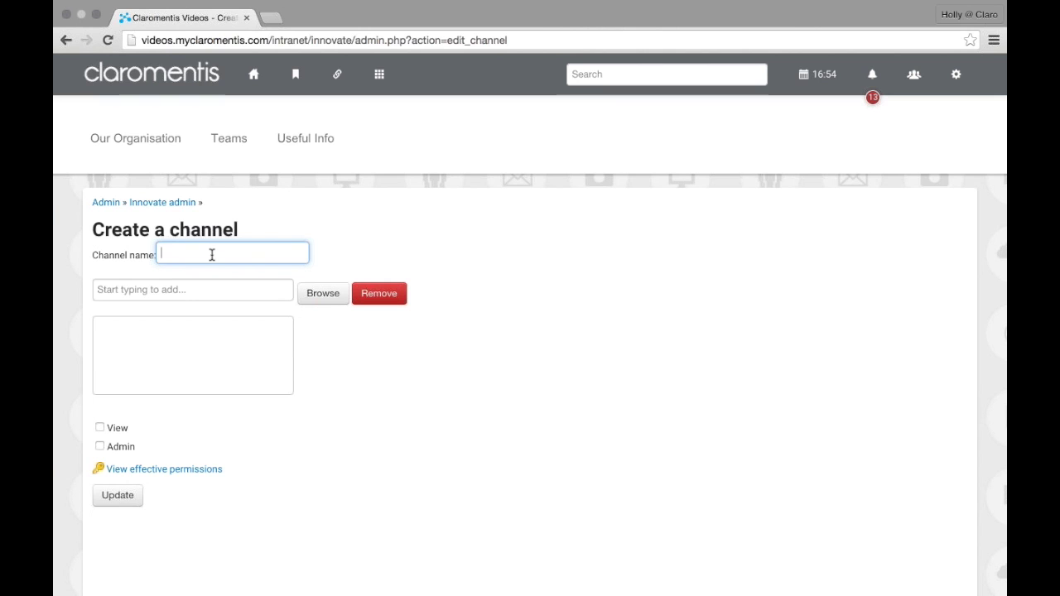
{"action": "left_click", "coordinate": [247, 153]}
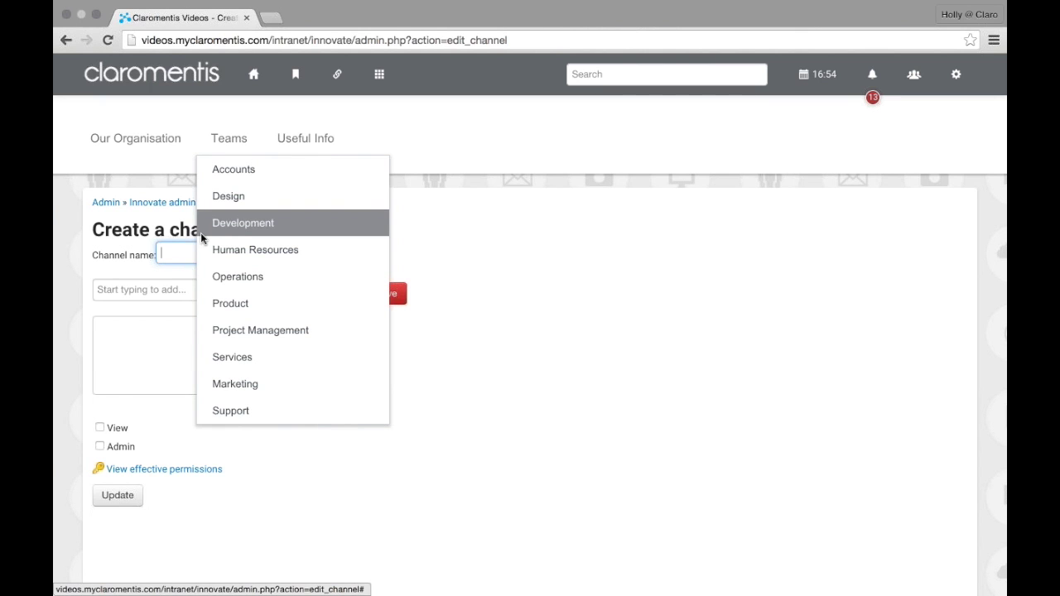
{"action": "left_click", "coordinate": [177, 263]}
{"action": "type", "text": "Hum"}
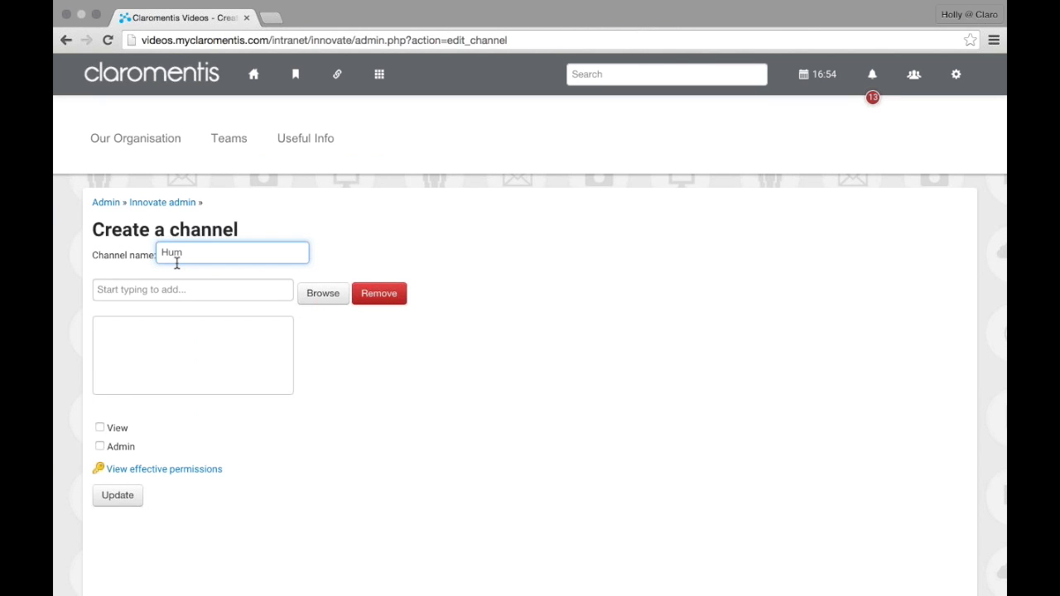
{"action": "type", "text": "an Resources"}
Add Group[+]: Human Resources to the channel's permissions and select it, keeping only the View right
{"action": "left_click", "coordinate": [192, 291]}
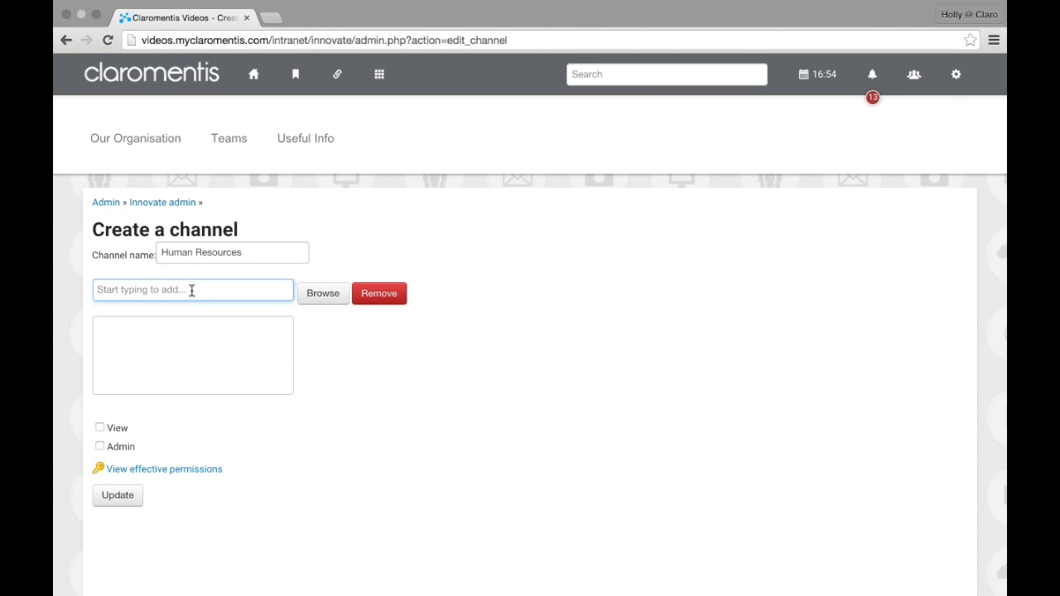
{"action": "type", "text": "human"}
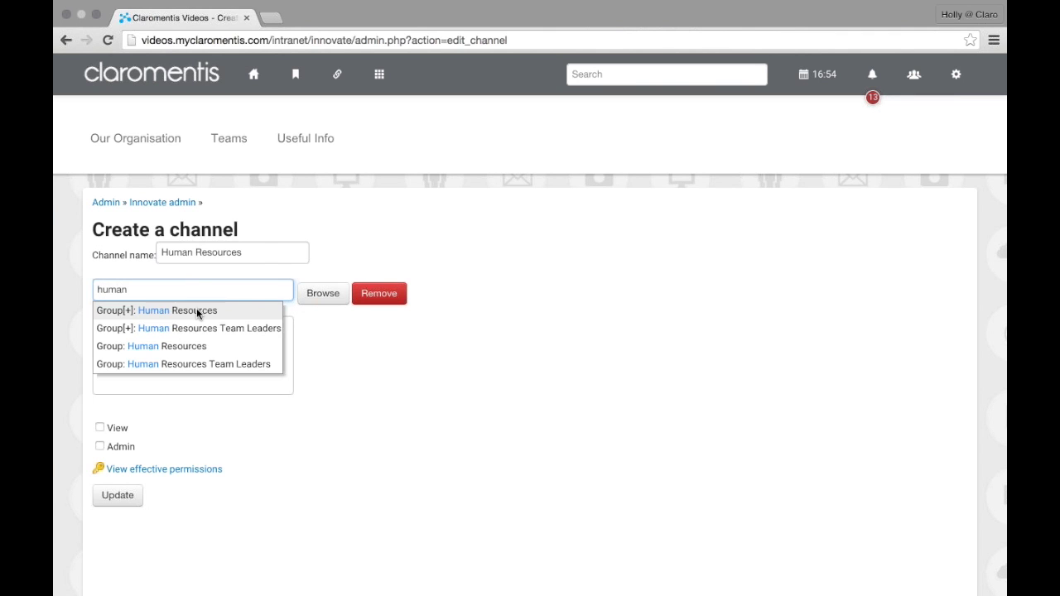
{"action": "left_click", "coordinate": [196, 310]}
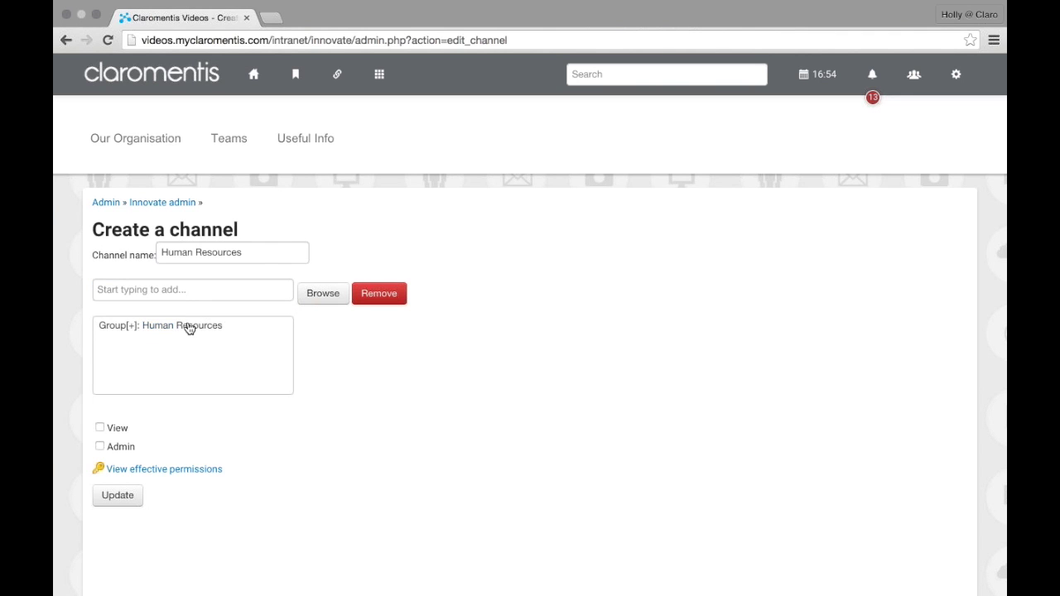
{"action": "left_click", "coordinate": [190, 325]}
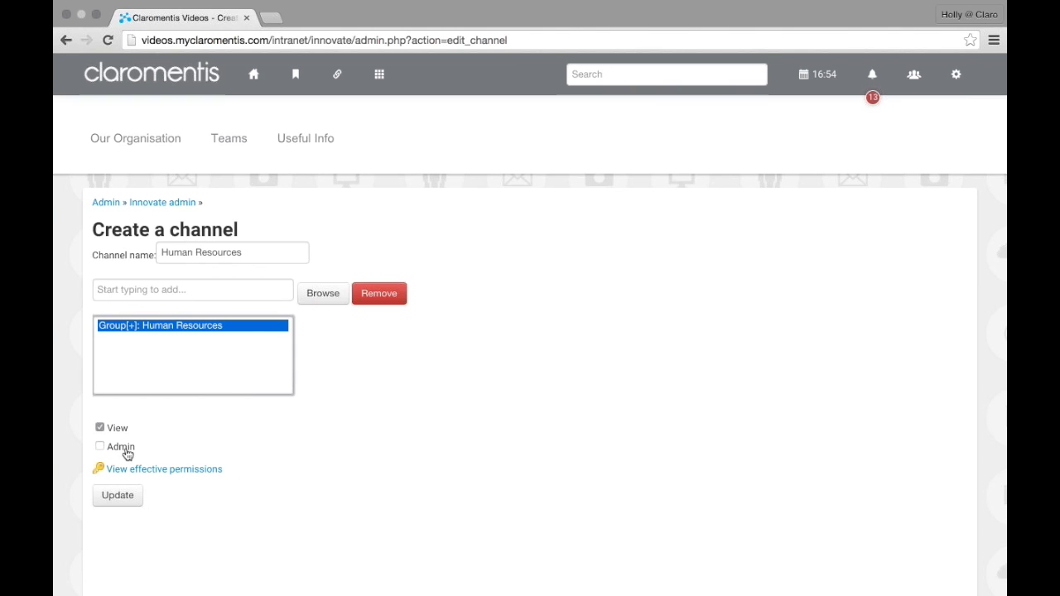
Add the Intranet Administrators role to the channel with the Admin right and save the new channel
{"action": "left_click", "coordinate": [196, 297]}
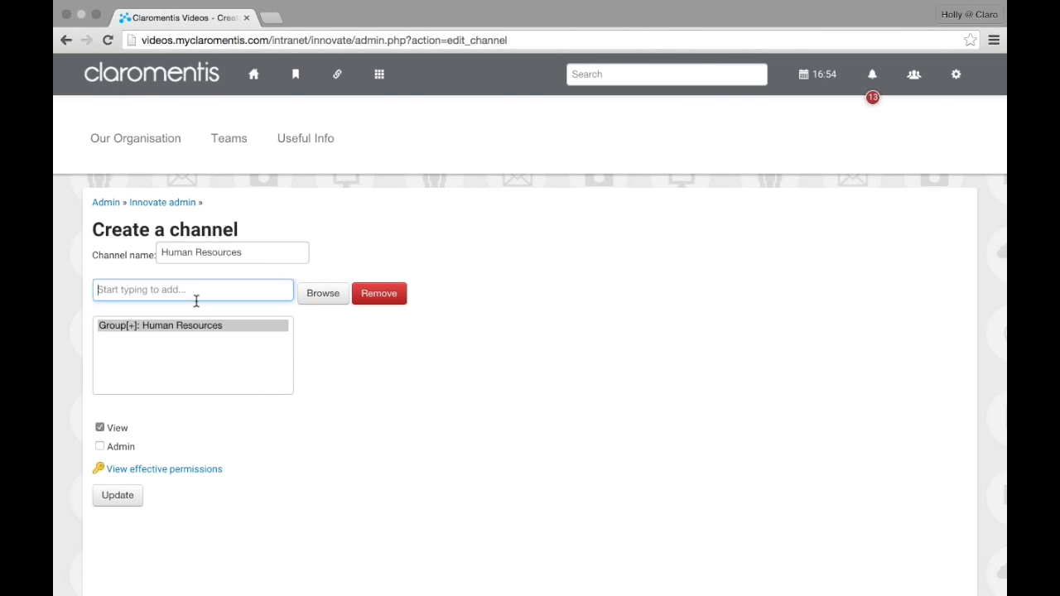
{"action": "type", "text": "intranet"}
{"action": "left_click", "coordinate": [168, 313]}
{"action": "left_click", "coordinate": [166, 337]}
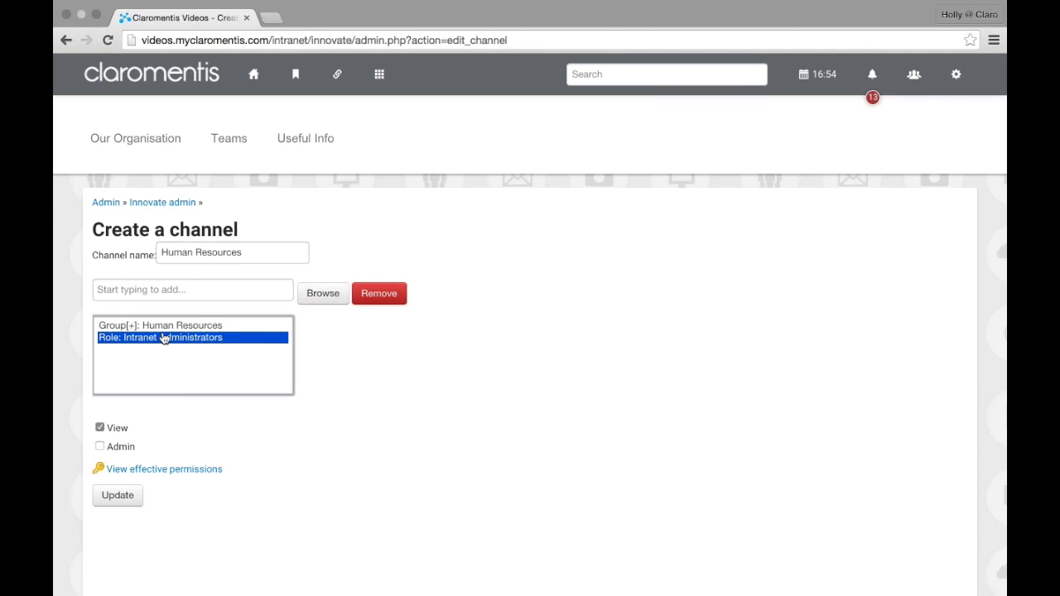
{"action": "left_click", "coordinate": [121, 448]}
{"action": "left_click", "coordinate": [121, 496]}
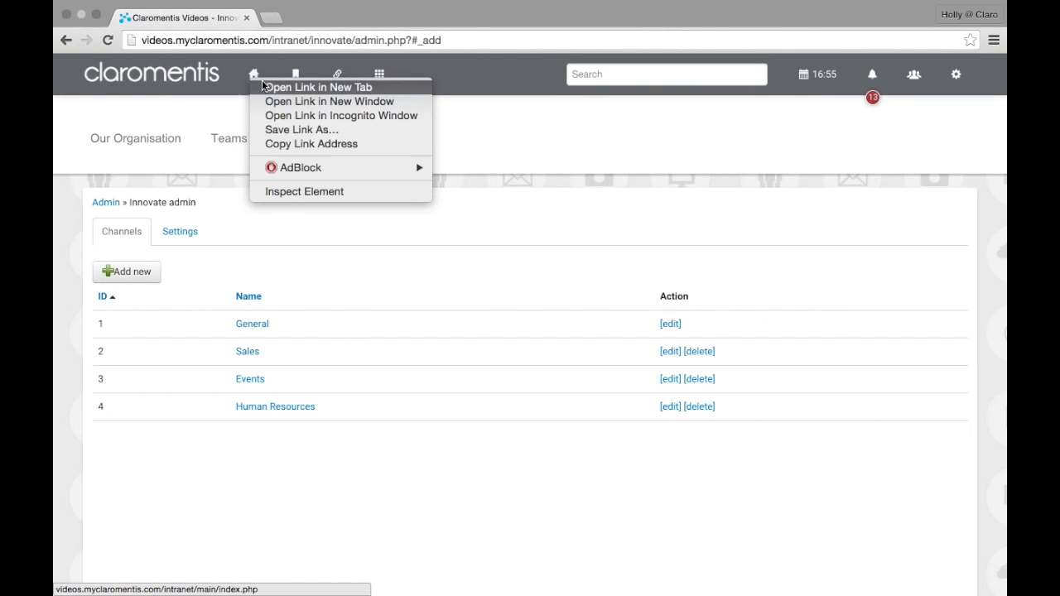
Open the intranet home page in a new browser tab and check which channels its Innovate feed offers
{"action": "right_click", "coordinate": [253, 83]}
{"action": "left_click", "coordinate": [290, 97]}
{"action": "left_click", "coordinate": [286, 17]}
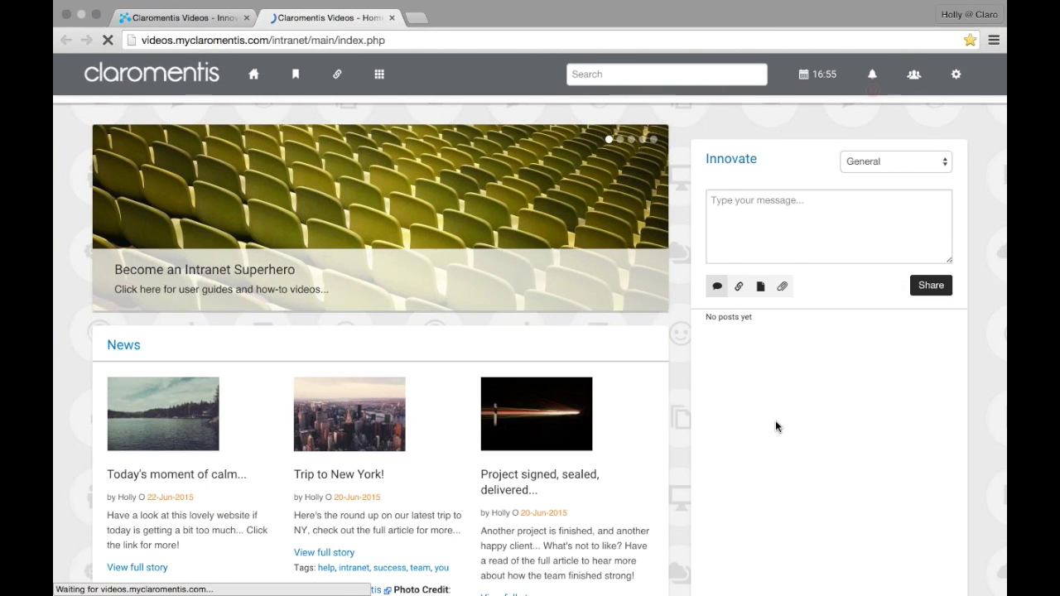
{"action": "left_click", "coordinate": [911, 213]}
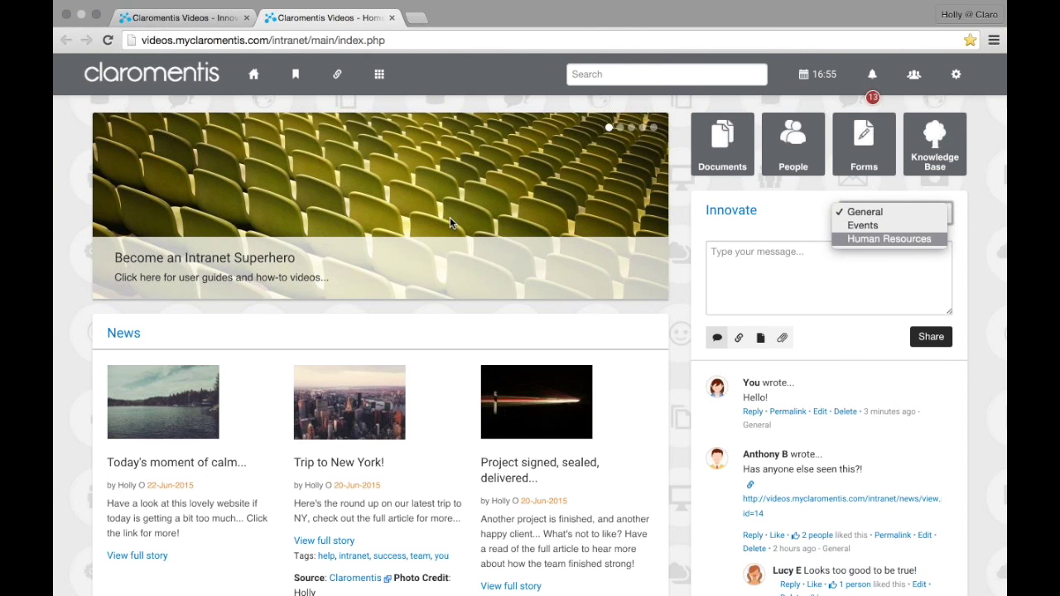
Open the Innovate application and view the General, Events and Human Resources channels, ending on Human Resources
{"action": "left_click", "coordinate": [379, 83]}
{"action": "left_click", "coordinate": [378, 83]}
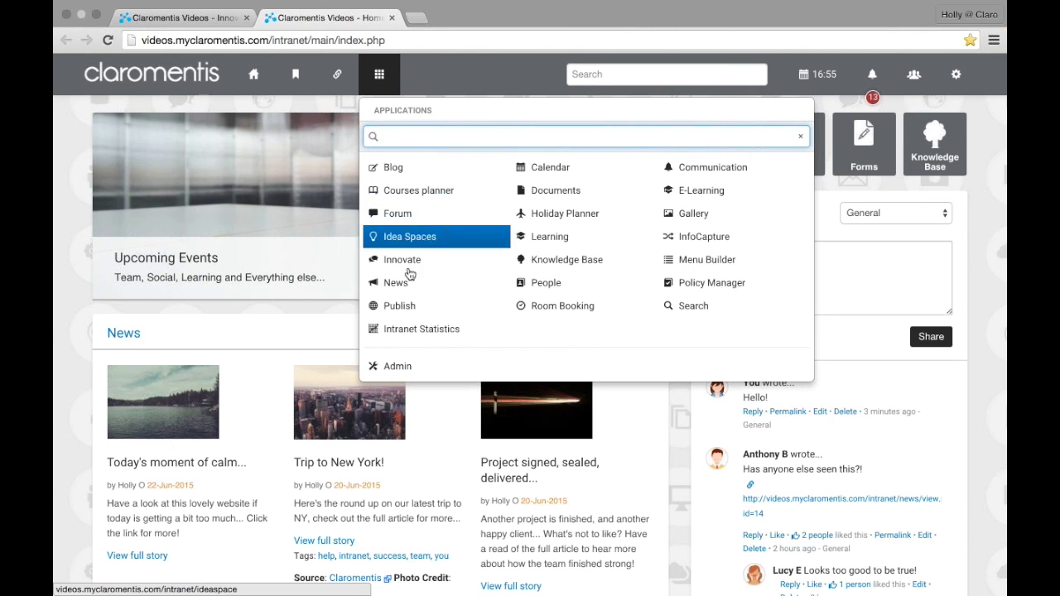
{"action": "left_click", "coordinate": [410, 267]}
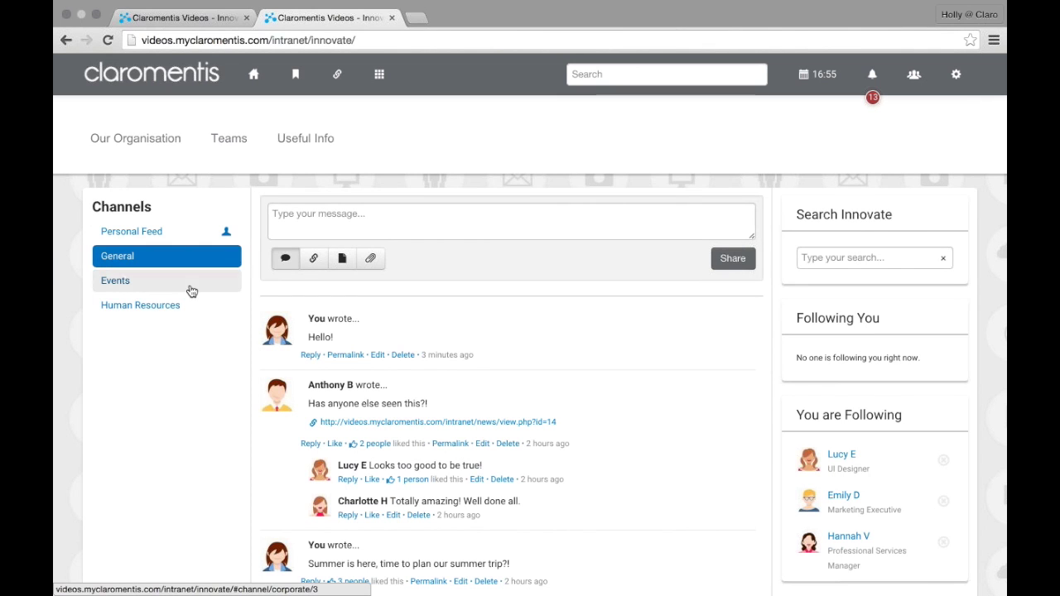
{"action": "left_click", "coordinate": [190, 286]}
{"action": "left_click", "coordinate": [185, 306]}
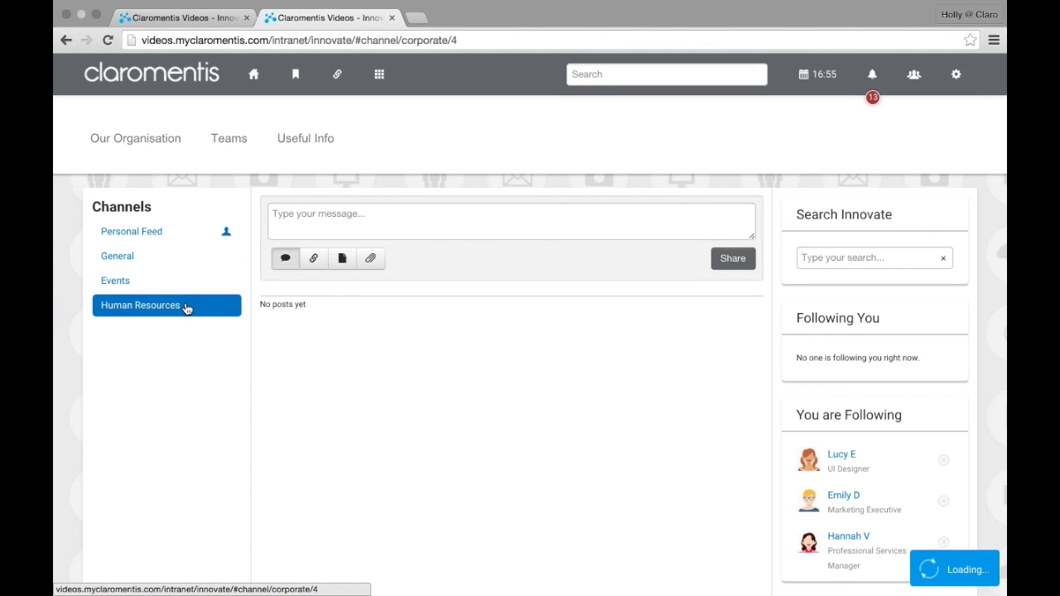
{"action": "left_click", "coordinate": [159, 267]}
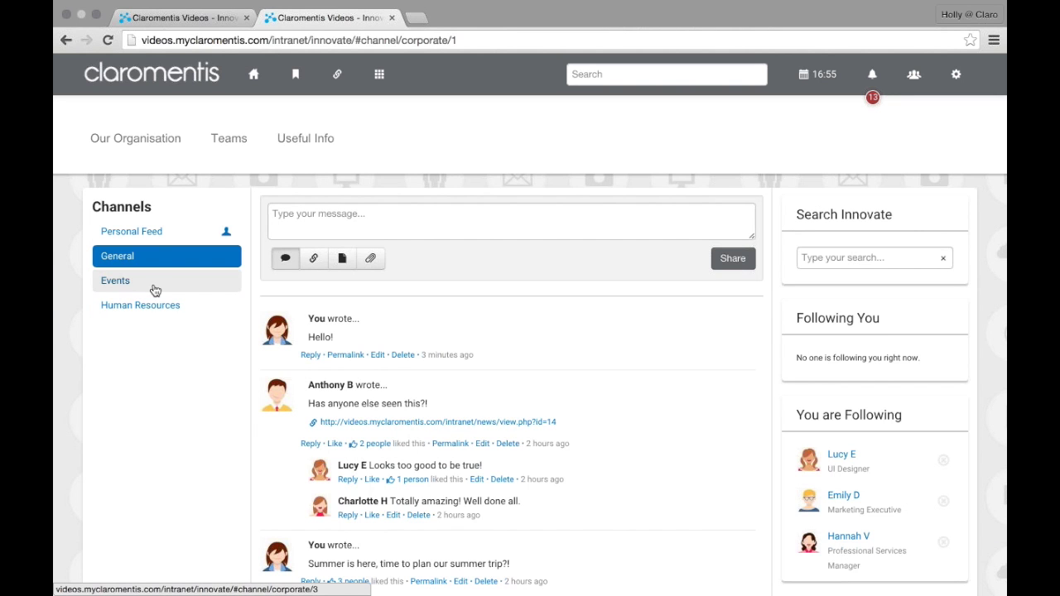
{"action": "left_click", "coordinate": [155, 289]}
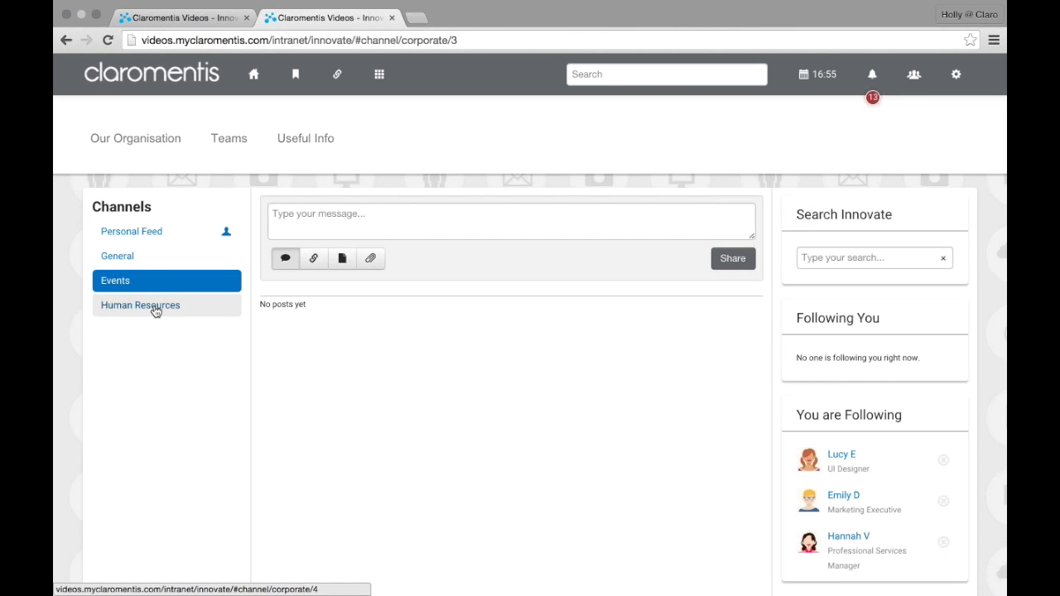
{"action": "left_click", "coordinate": [155, 310]}
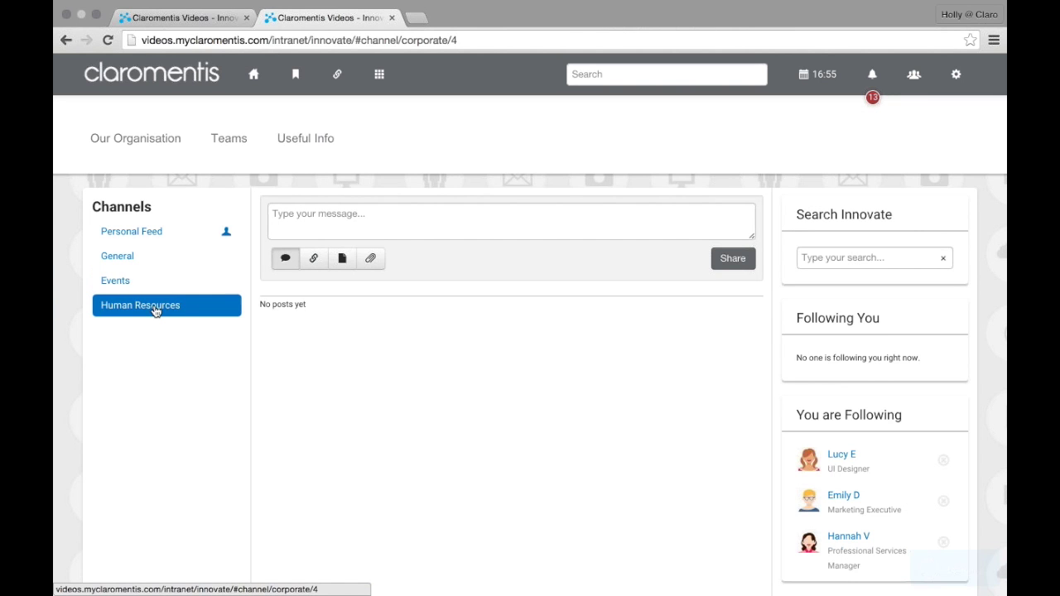
Glance at the channel list in the Innovate admin tab and return to the home page's feed in the other tab
{"action": "left_click", "coordinate": [213, 25]}
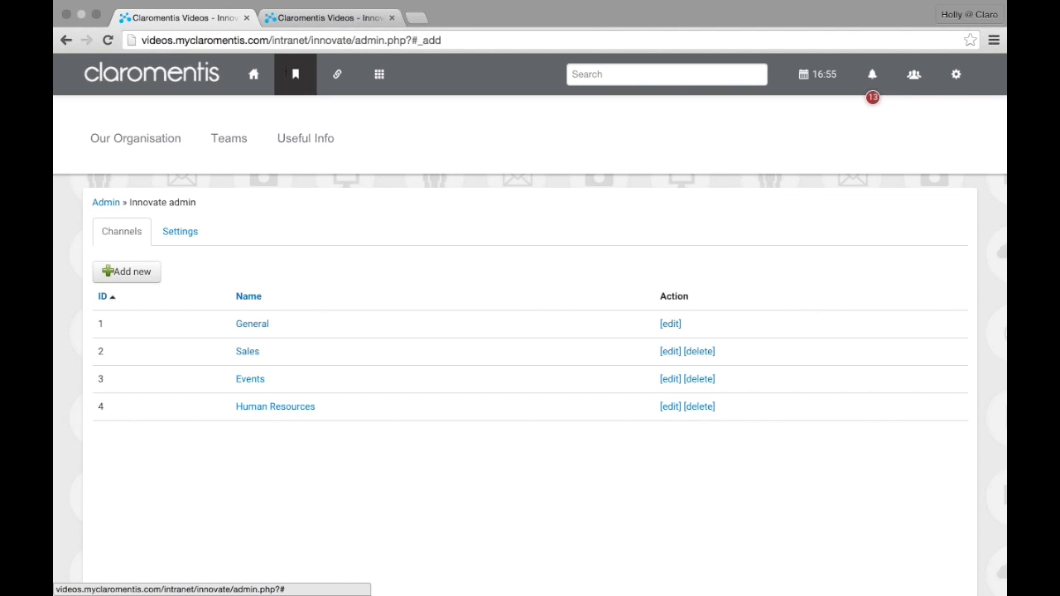
{"action": "left_click", "coordinate": [323, 23]}
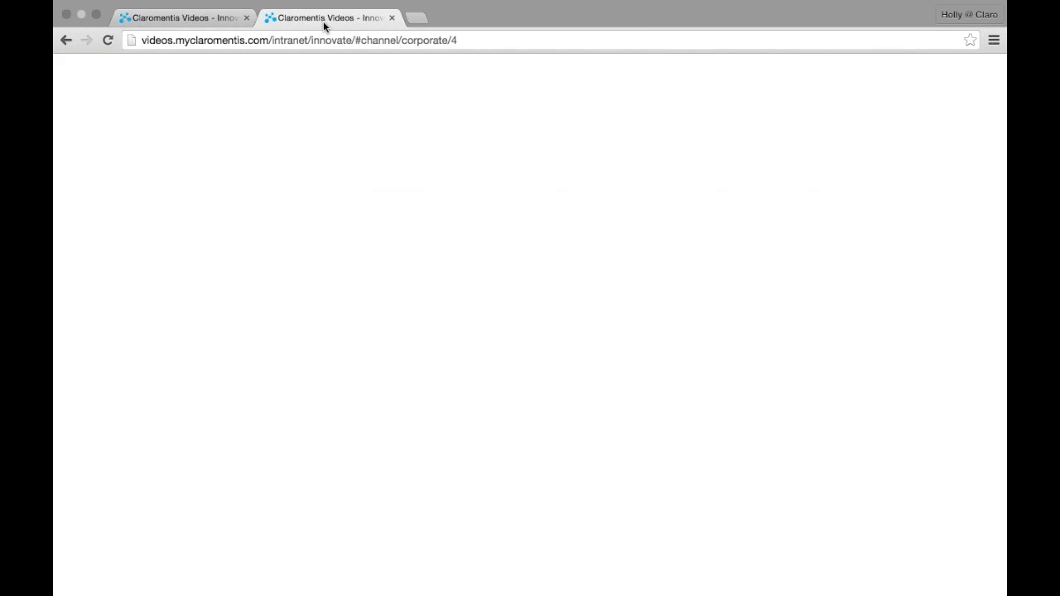
{"action": "left_click", "coordinate": [256, 75]}
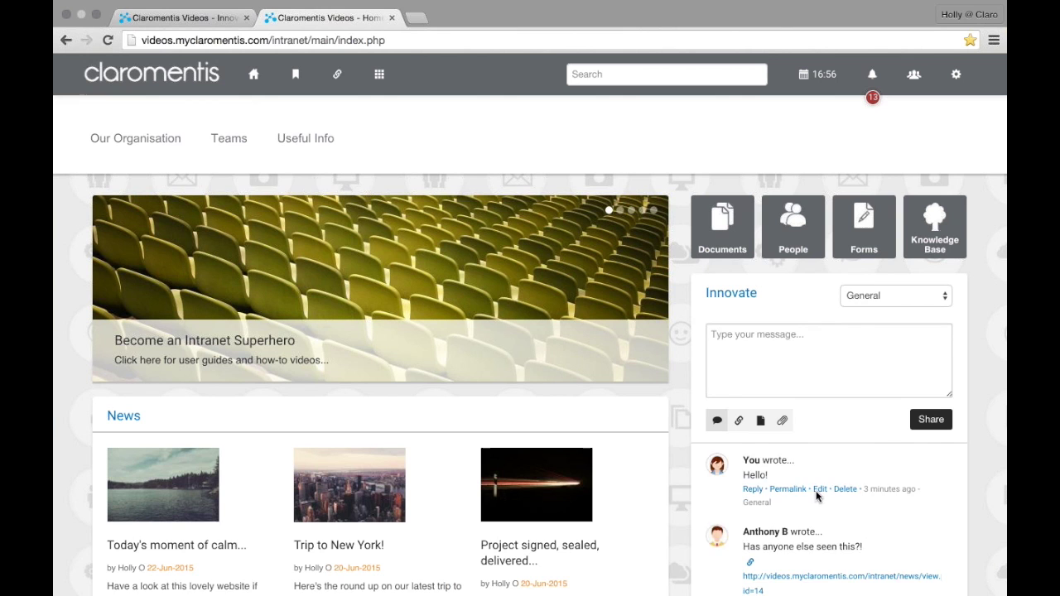
{"action": "scroll", "coordinate": [815, 490], "scroll_direction": "down", "scroll_amount": 1}
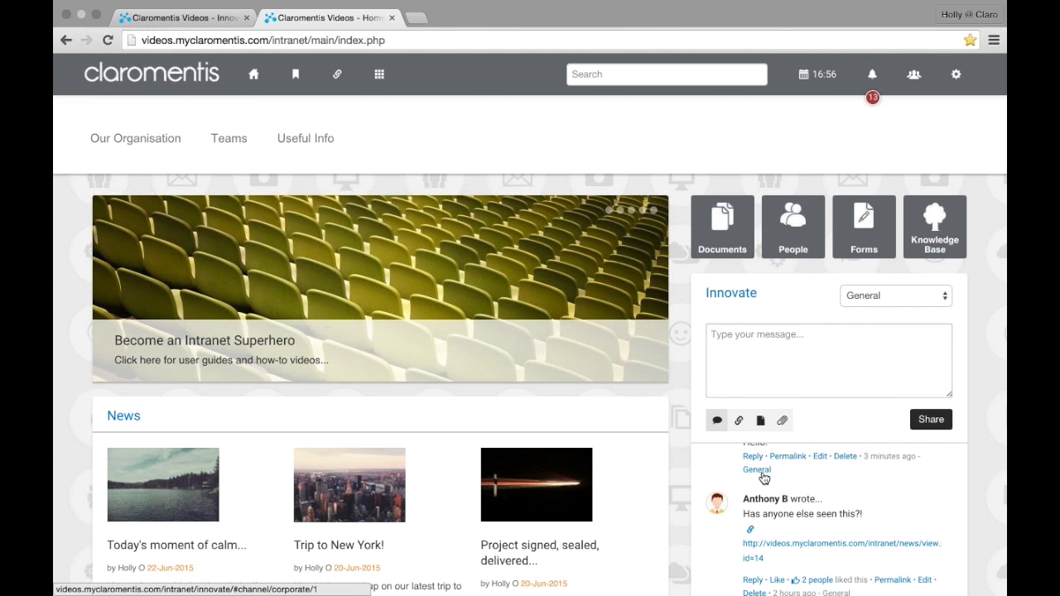
{"action": "scroll", "coordinate": [763, 474], "scroll_direction": "up", "scroll_amount": 2}
Share the message "Hello Events!" to the Events channel from the home page's Innovate feed
{"action": "left_click", "coordinate": [869, 295]}
{"action": "left_click", "coordinate": [863, 308]}
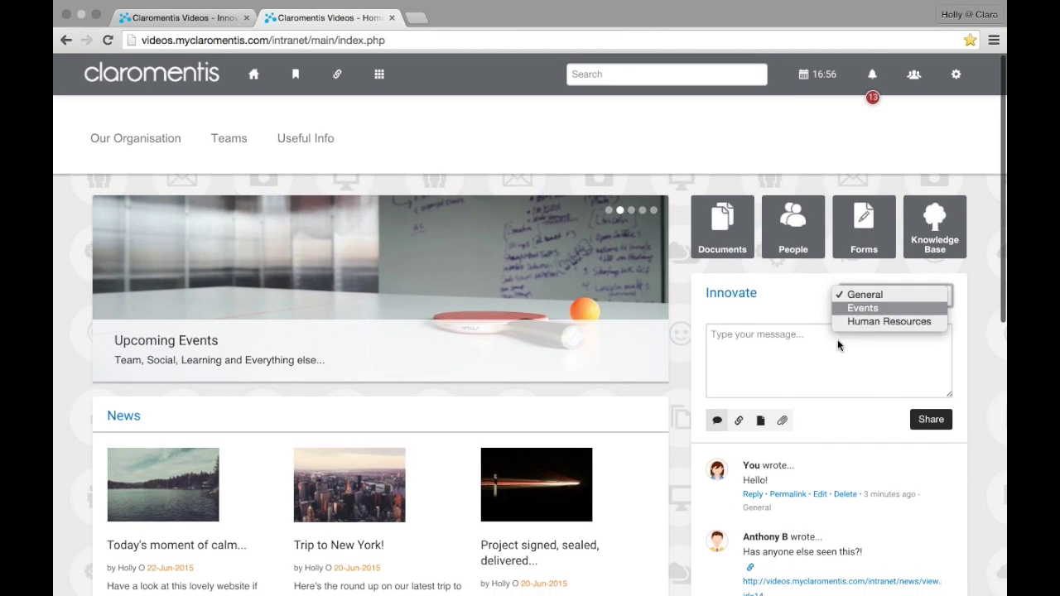
{"action": "left_click", "coordinate": [838, 340]}
{"action": "type", "text": "Hello "}
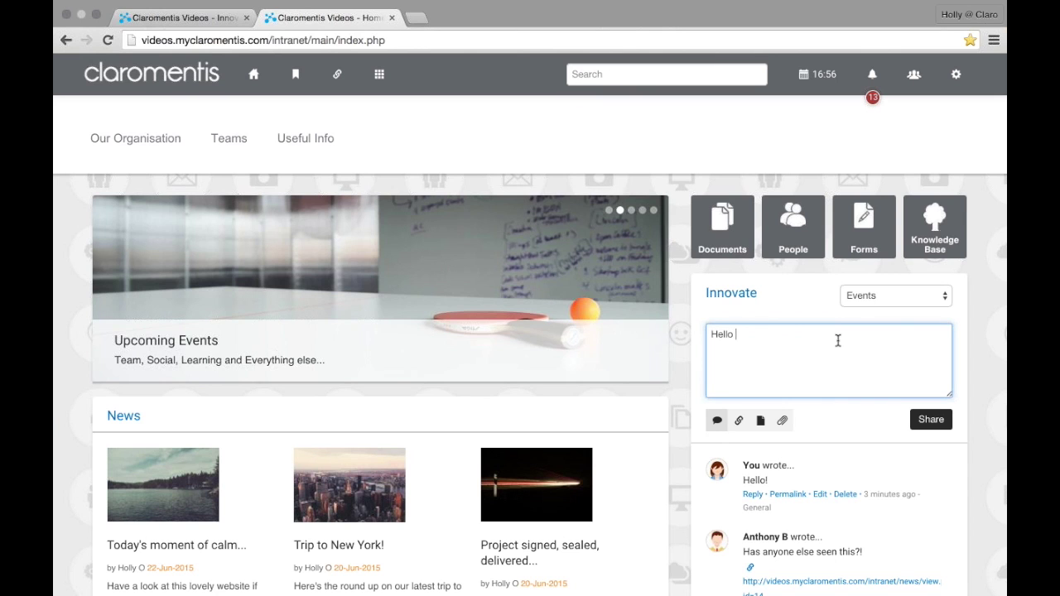
{"action": "type", "text": "Events!"}
{"action": "left_click", "coordinate": [927, 417]}
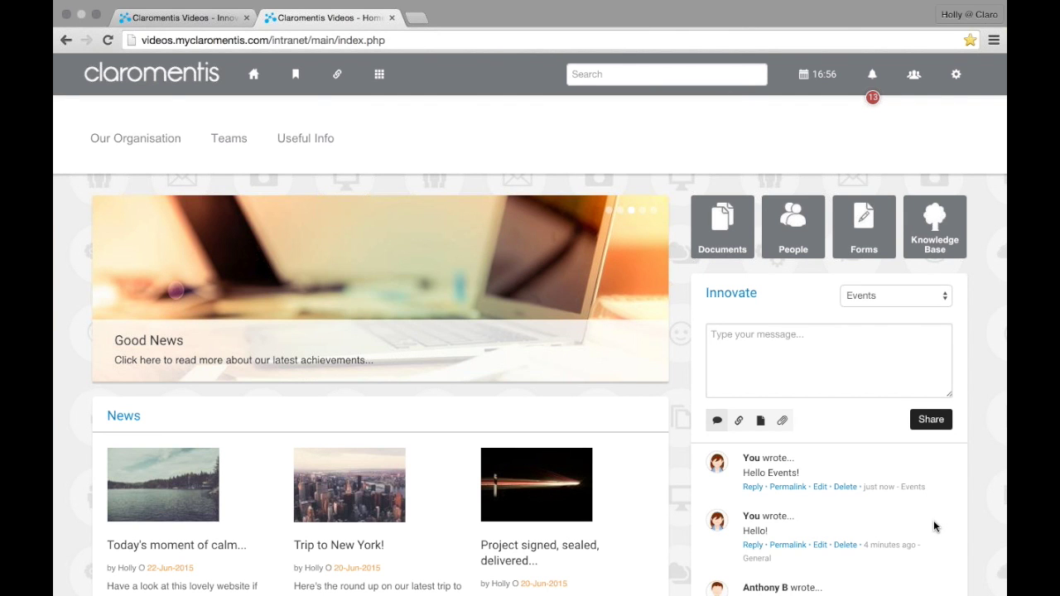
Review the home page feed's channel choices and recent posts, keeping Events selected
{"action": "left_click", "coordinate": [919, 299]}
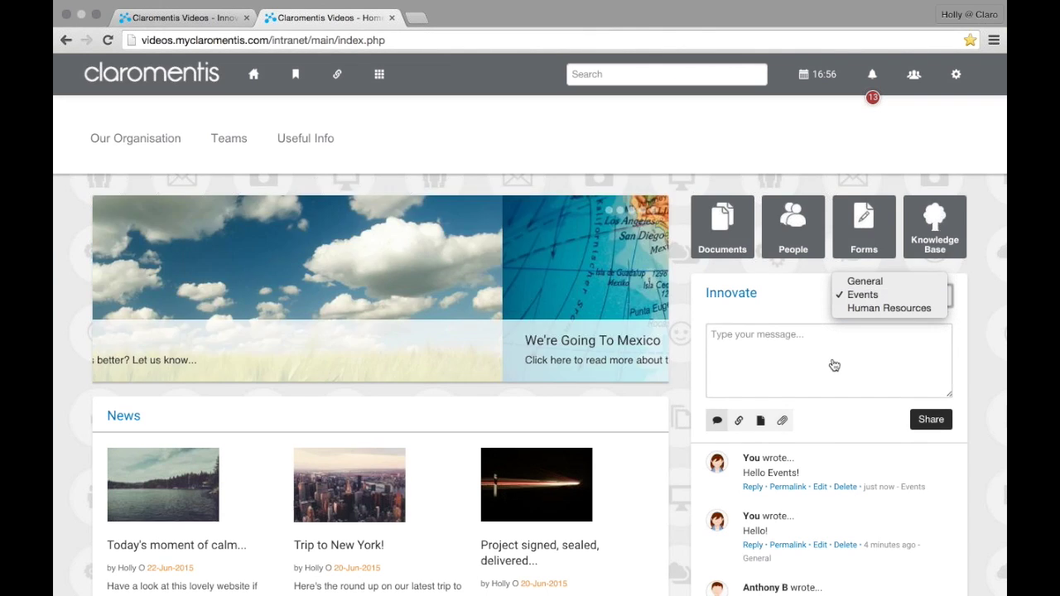
{"action": "scroll", "coordinate": [833, 364], "scroll_direction": "down", "scroll_amount": 2}
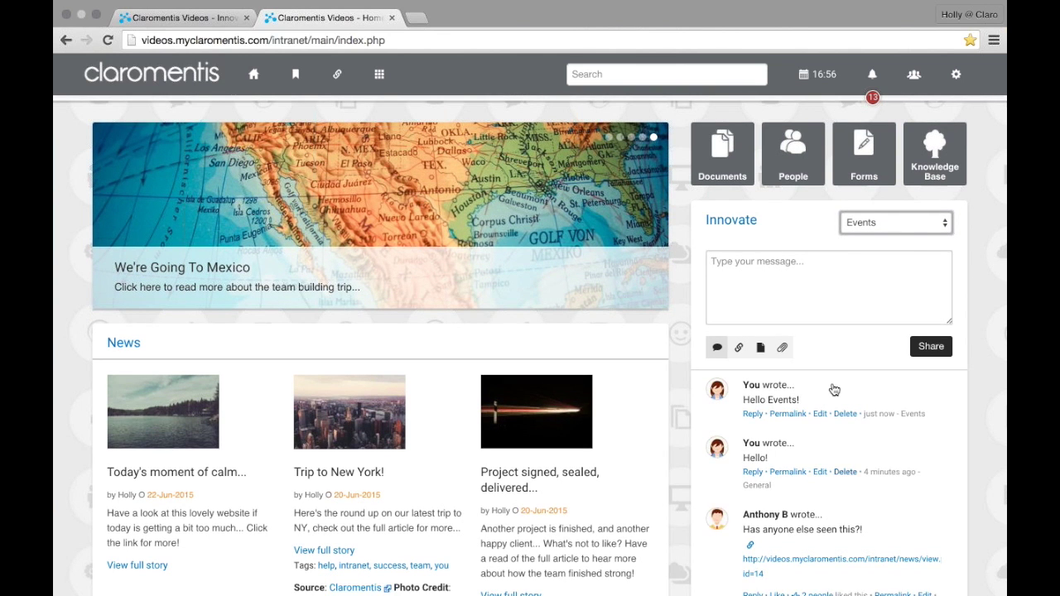
{"action": "scroll", "coordinate": [840, 458], "scroll_direction": "down", "scroll_amount": 2}
{"action": "scroll", "coordinate": [841, 458], "scroll_direction": "up", "scroll_amount": 4}
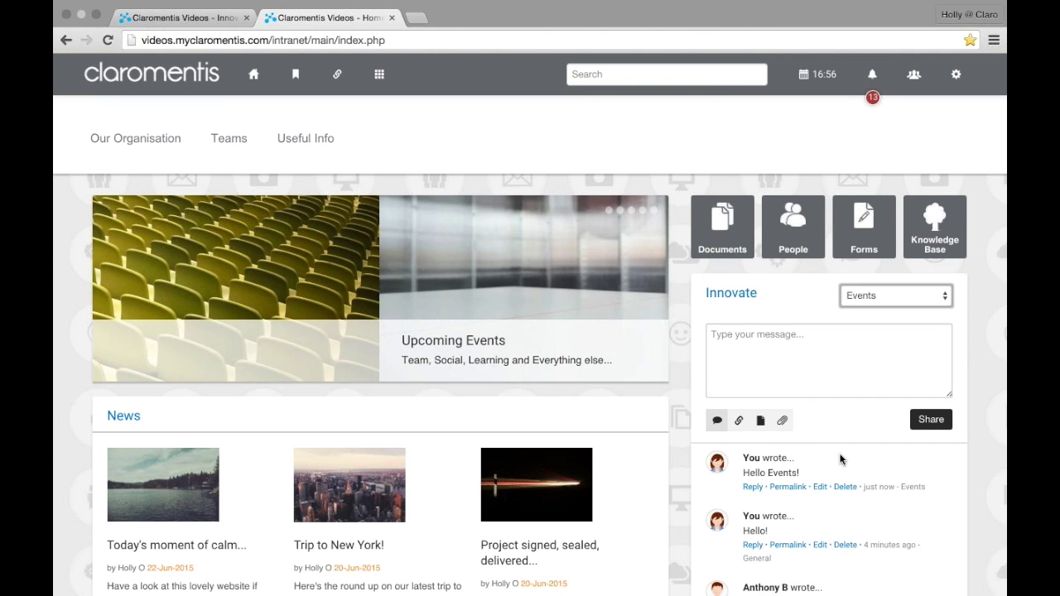
In the Innovate admin settings, set the update time to 10 seconds and save the change
{"action": "left_click", "coordinate": [177, 18]}
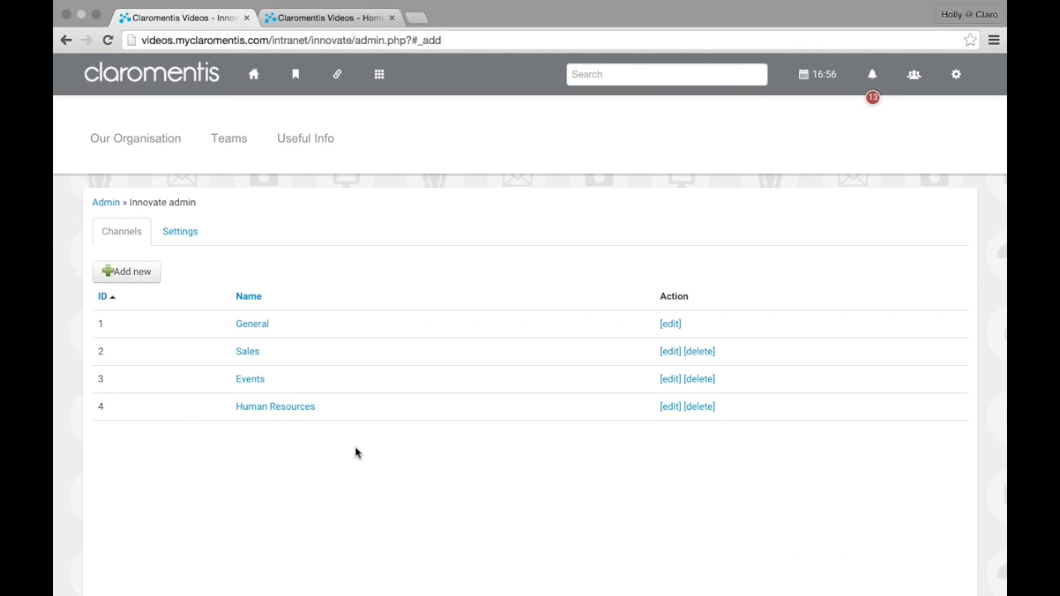
{"action": "left_click", "coordinate": [199, 242]}
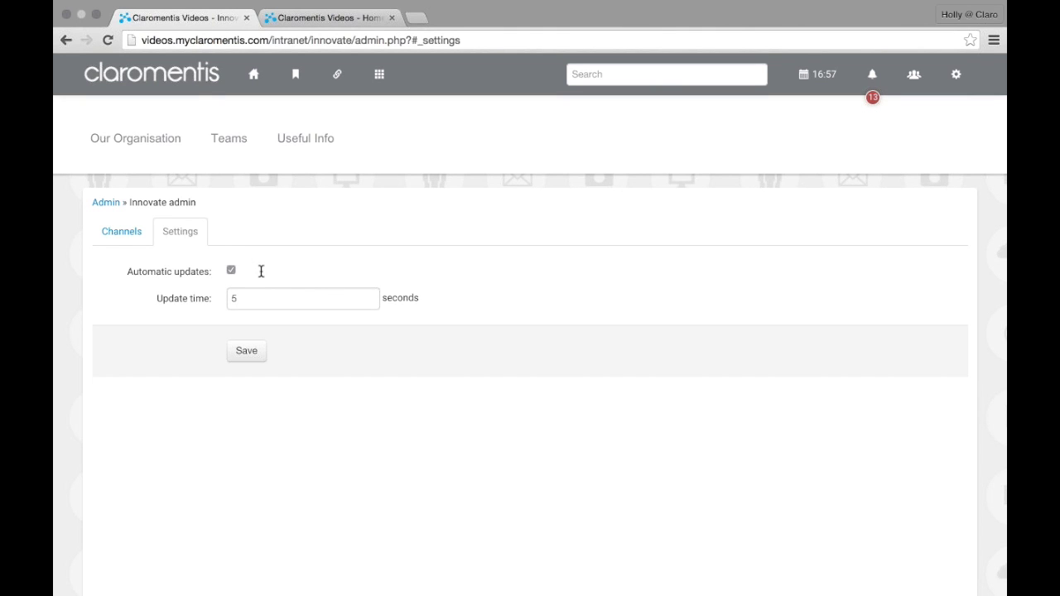
{"action": "left_click", "coordinate": [248, 301]}
{"action": "key", "text": "BackSpace"}
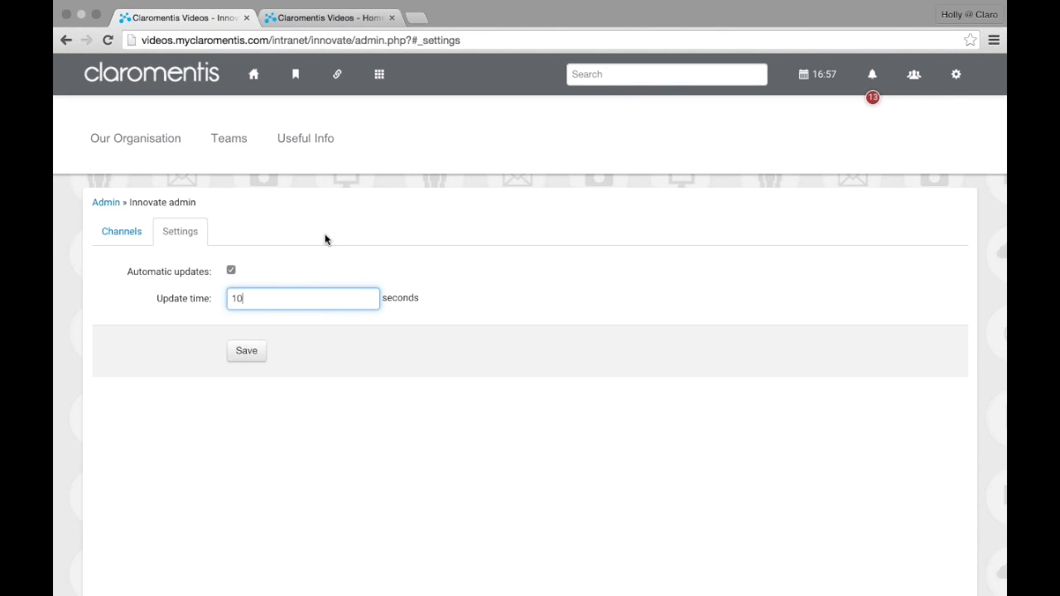
{"action": "left_click", "coordinate": [245, 352]}
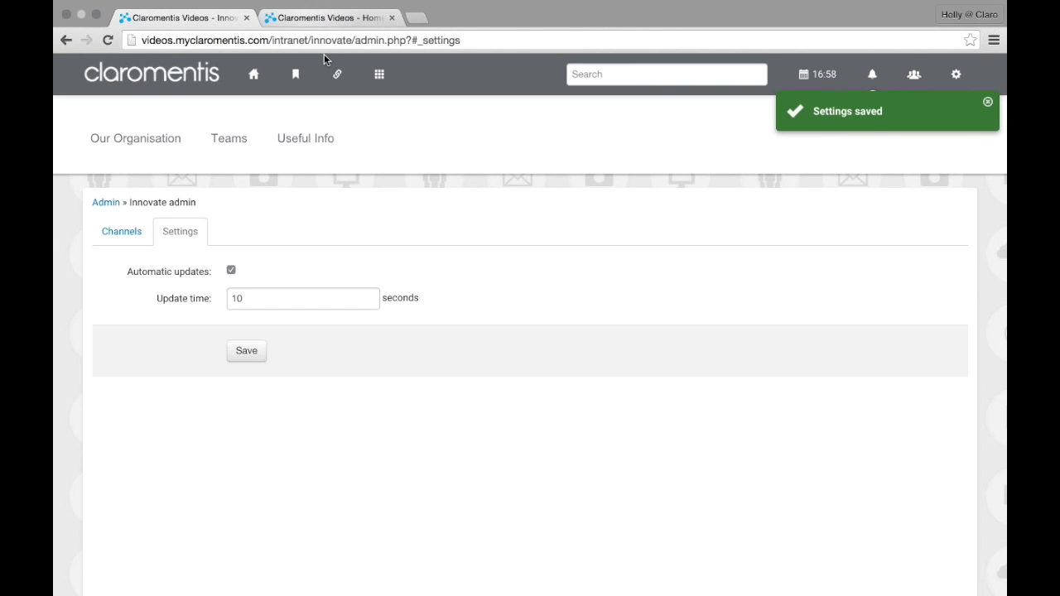
Open the "Big Thinking..." idea space from the Idea Spaces application and review its conversation, message box and side information
{"action": "left_click", "coordinate": [327, 17]}
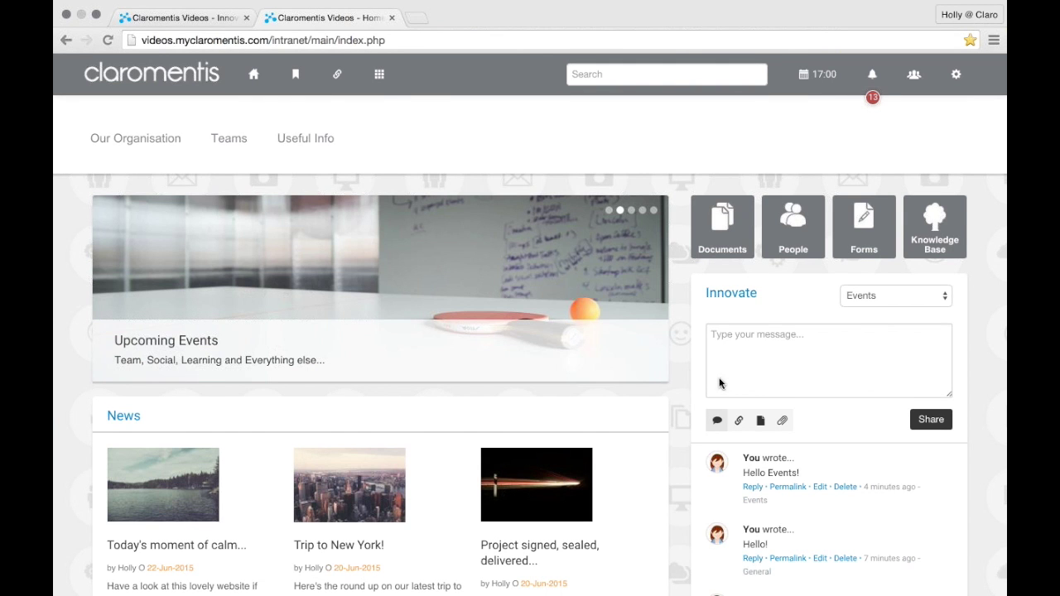
{"action": "left_click", "coordinate": [385, 82]}
{"action": "left_click", "coordinate": [385, 81]}
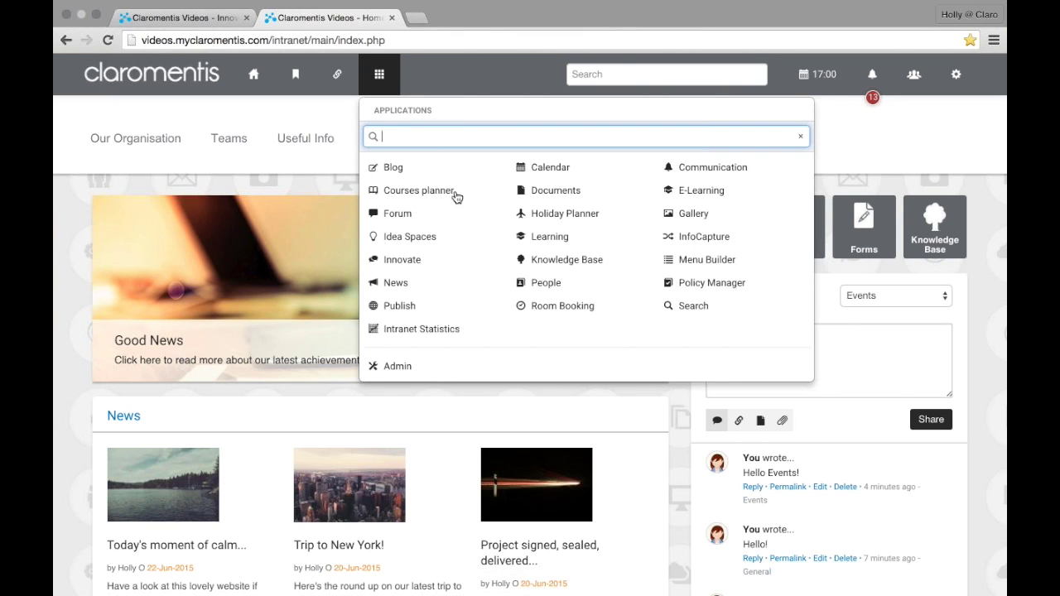
{"action": "left_click", "coordinate": [430, 247]}
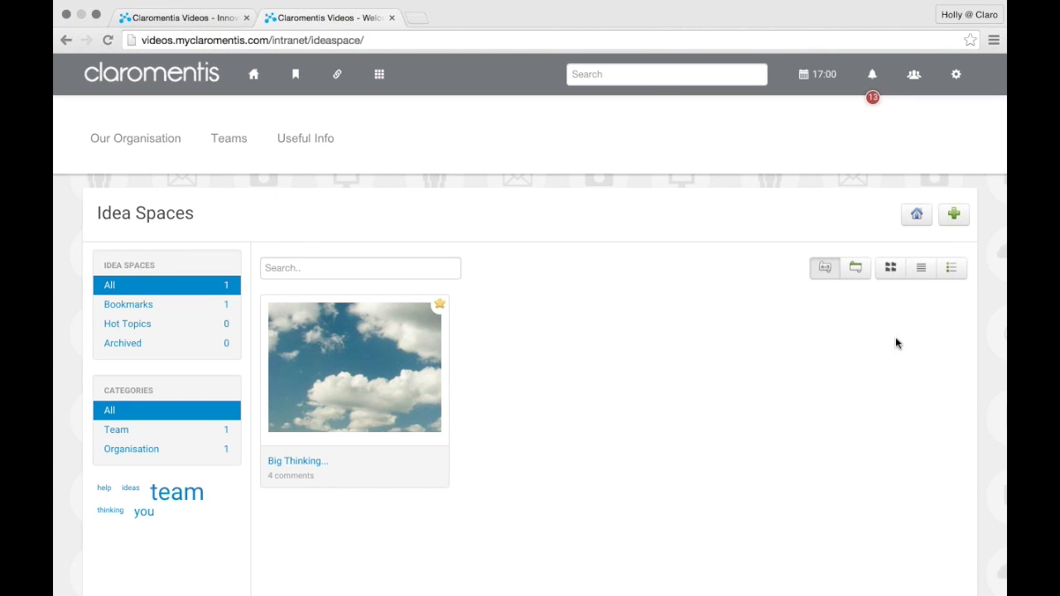
{"action": "left_click", "coordinate": [285, 463]}
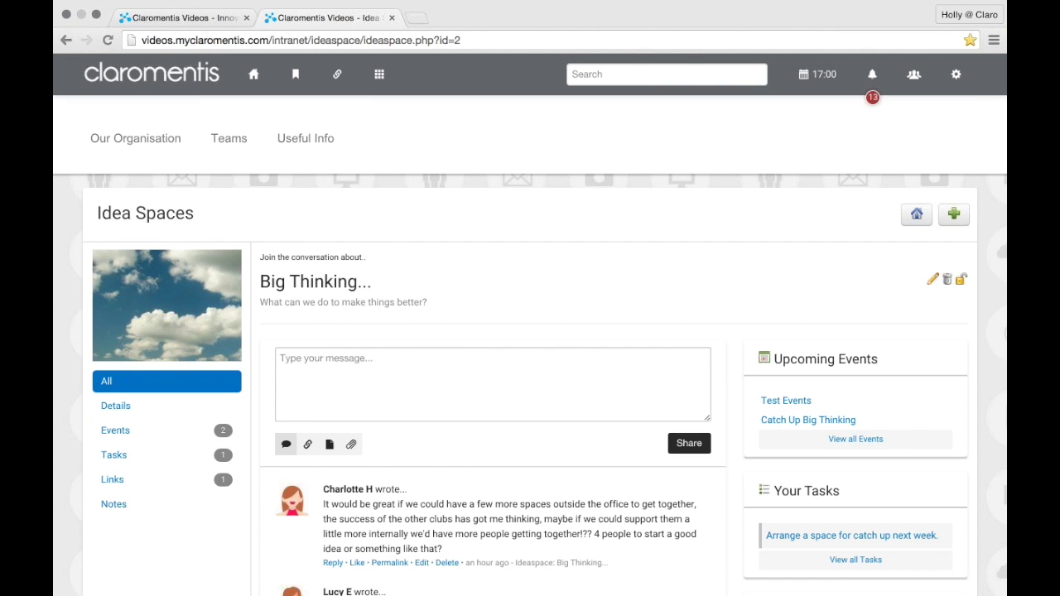
{"action": "scroll", "coordinate": [639, 338], "scroll_direction": "down", "scroll_amount": 3}
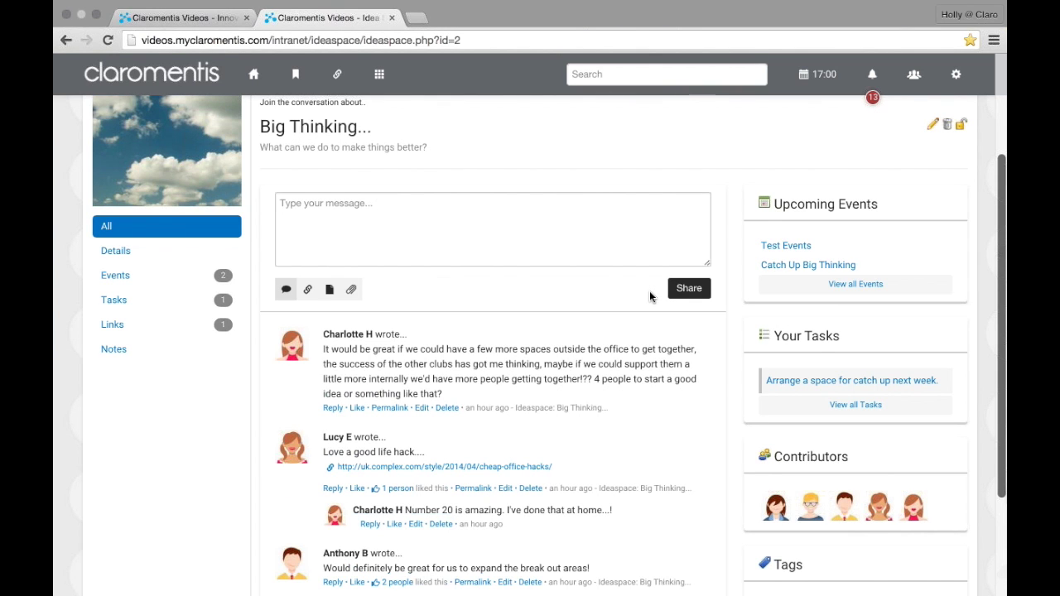
{"action": "scroll", "coordinate": [650, 296], "scroll_direction": "down", "scroll_amount": 3}
{"action": "scroll", "coordinate": [651, 281], "scroll_direction": "up", "scroll_amount": 5}
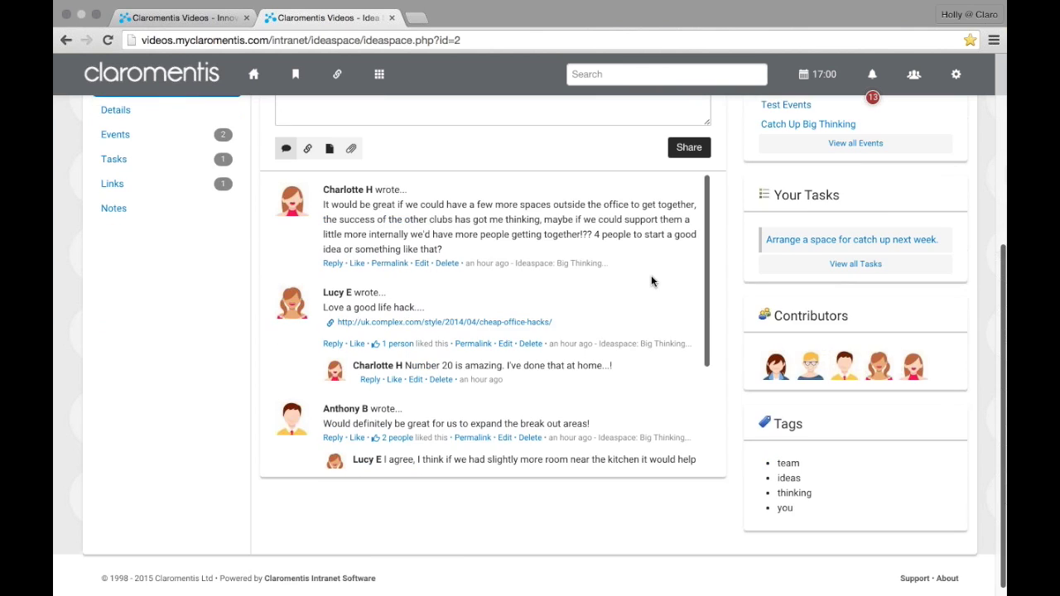
{"action": "scroll", "coordinate": [653, 287], "scroll_direction": "up", "scroll_amount": 2}
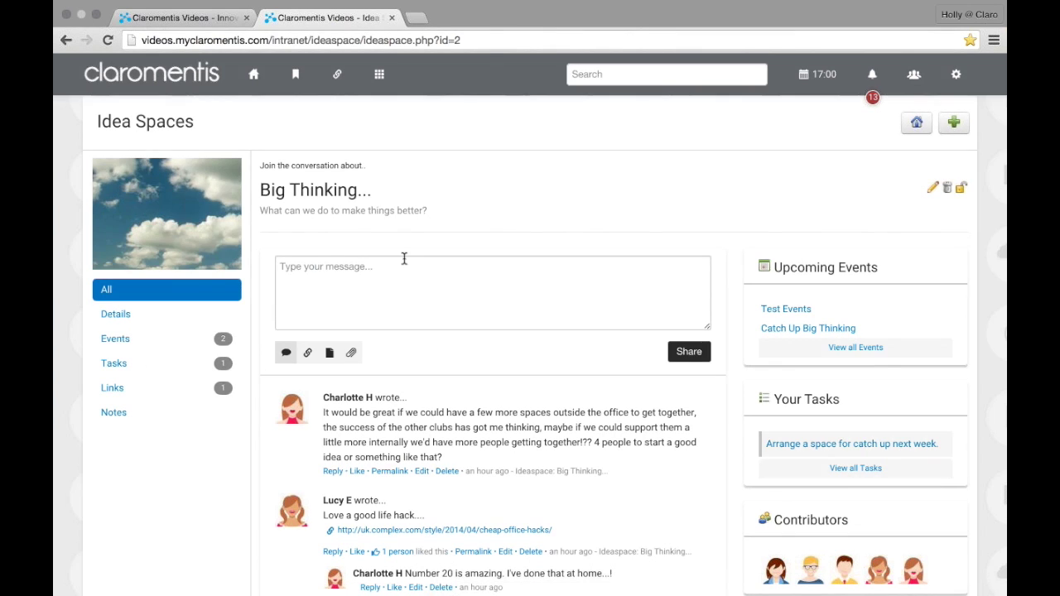
{"action": "left_click", "coordinate": [515, 286]}
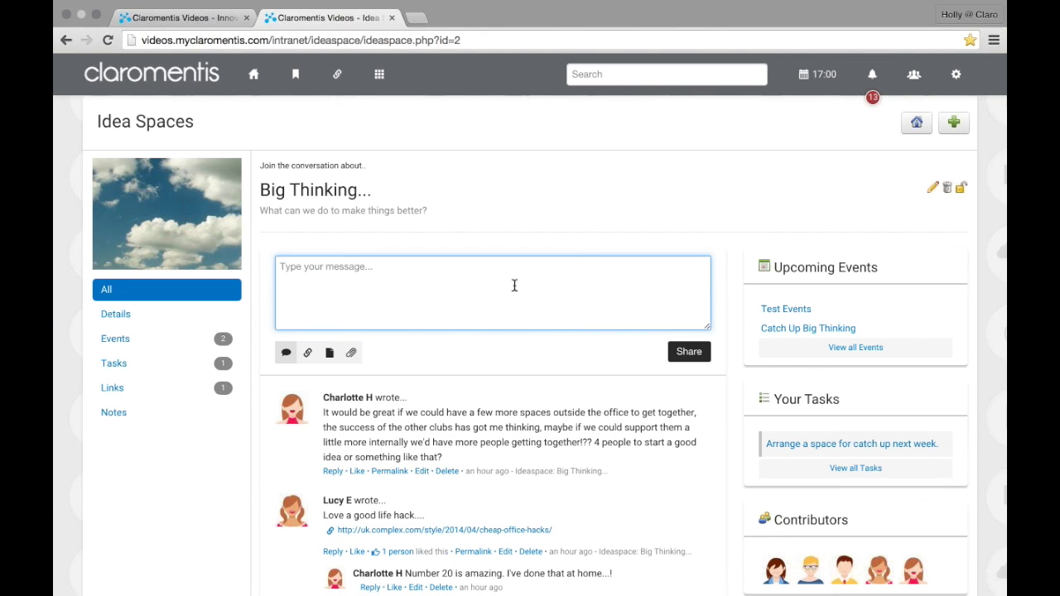
Open a blank note form in the idea space's notes and look at its title and note fields
{"action": "left_click", "coordinate": [125, 414]}
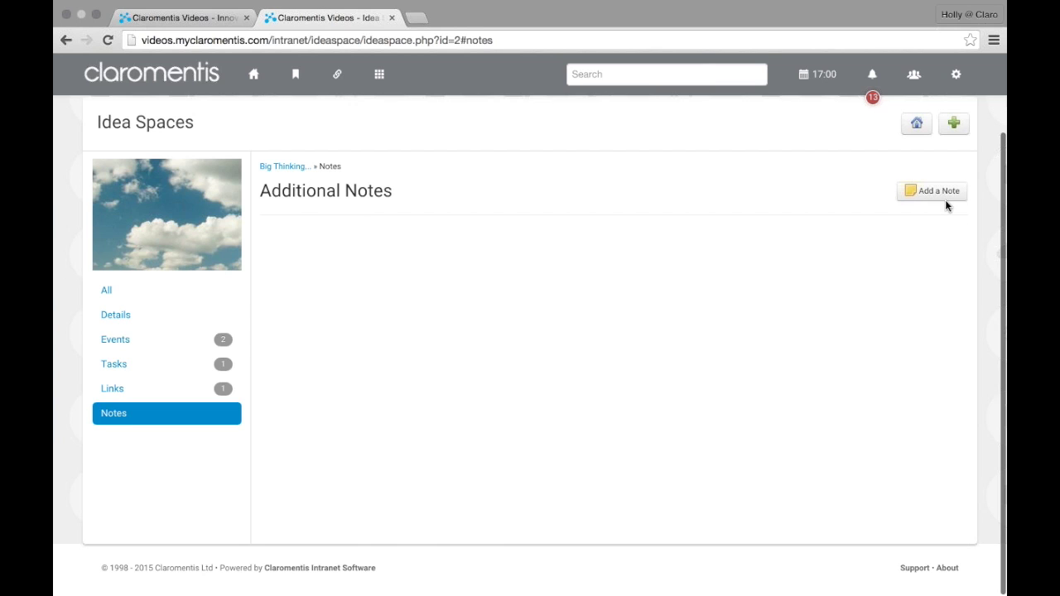
{"action": "left_click", "coordinate": [946, 204]}
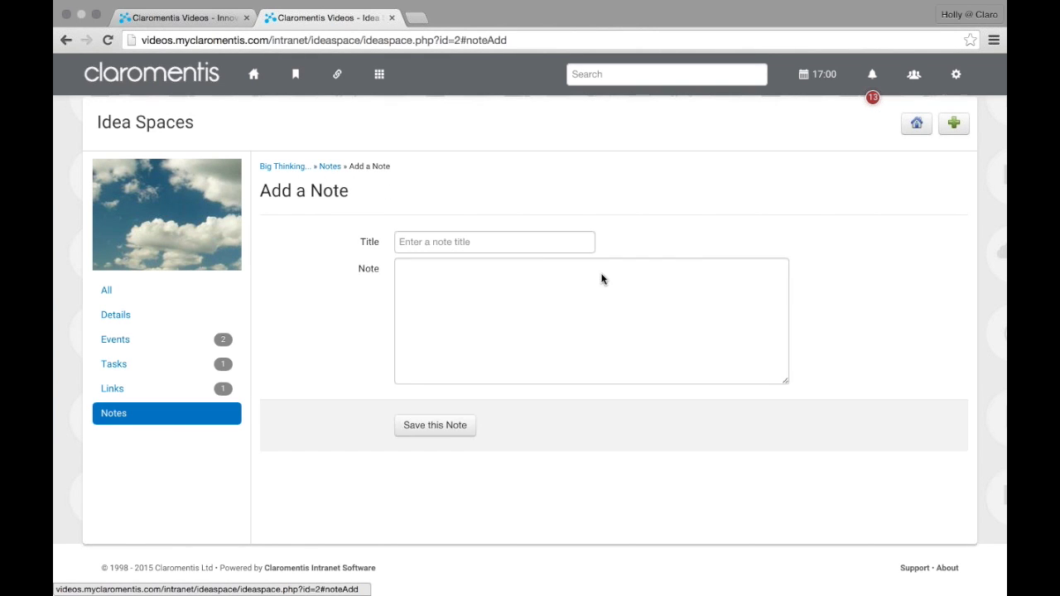
{"action": "left_click", "coordinate": [499, 241]}
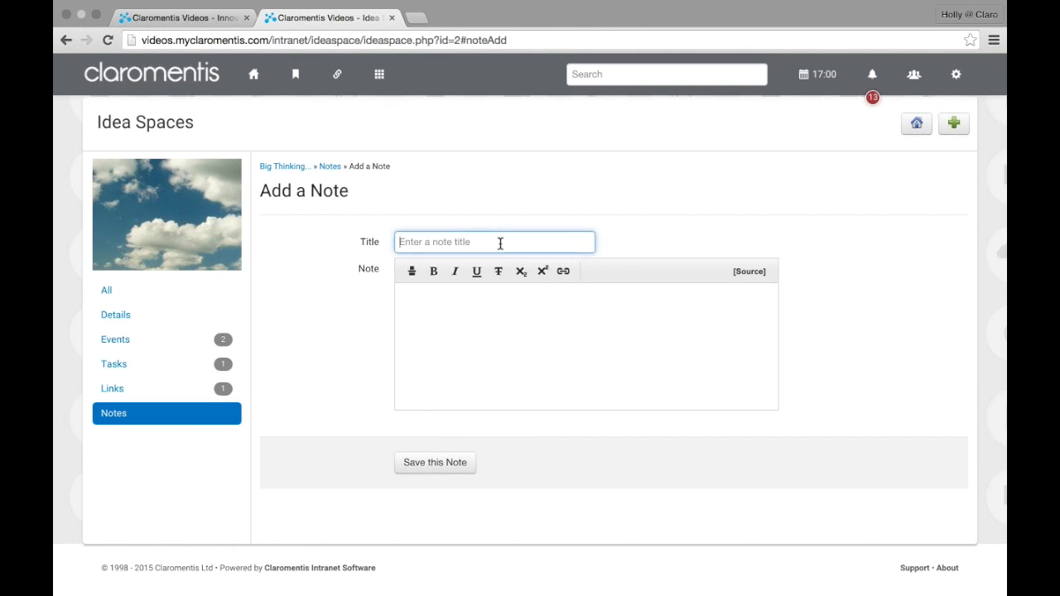
{"action": "left_click", "coordinate": [488, 318]}
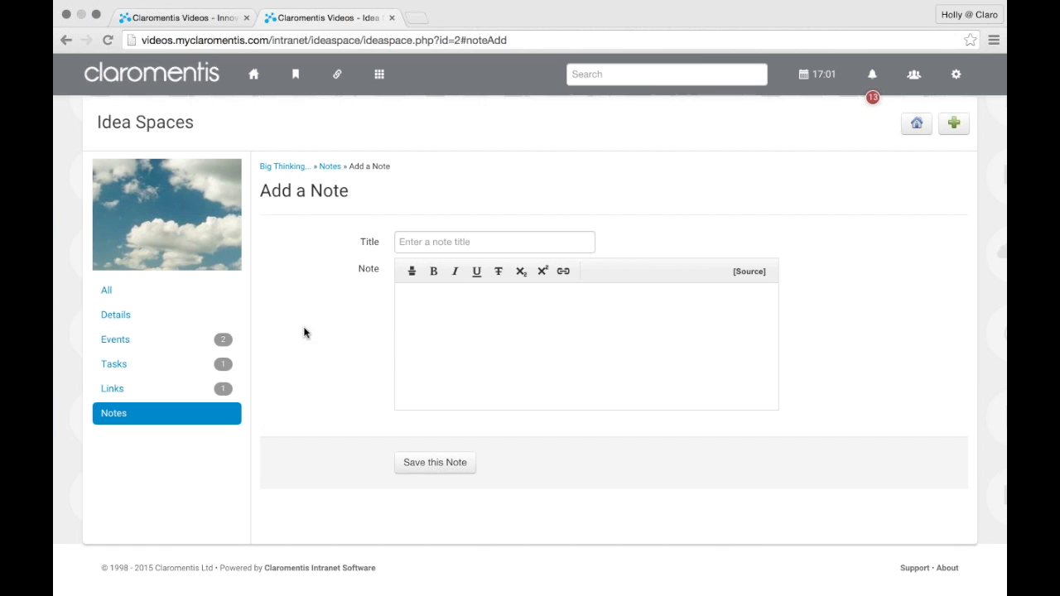
Leave the unsaved note, close the idea space's browser tab and go to the intranet home page
{"action": "left_click", "coordinate": [131, 301]}
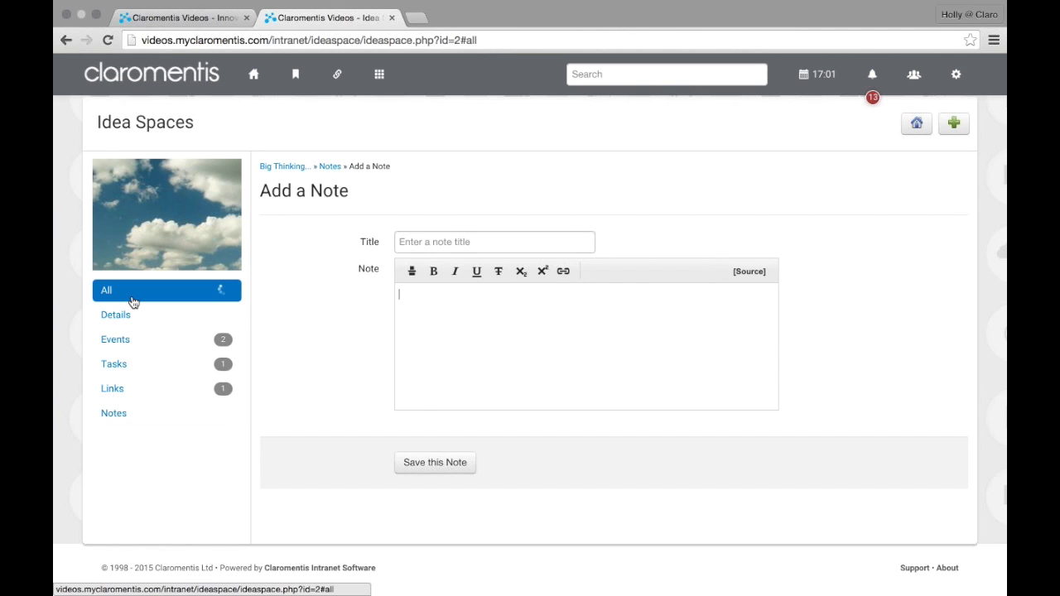
{"action": "left_click", "coordinate": [392, 18]}
{"action": "left_click", "coordinate": [252, 76]}
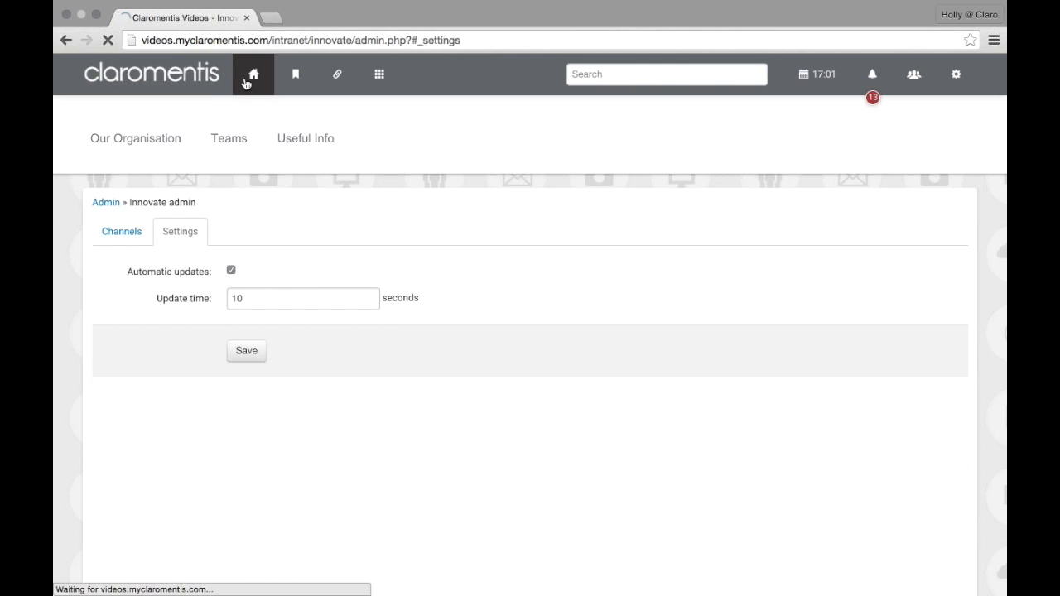